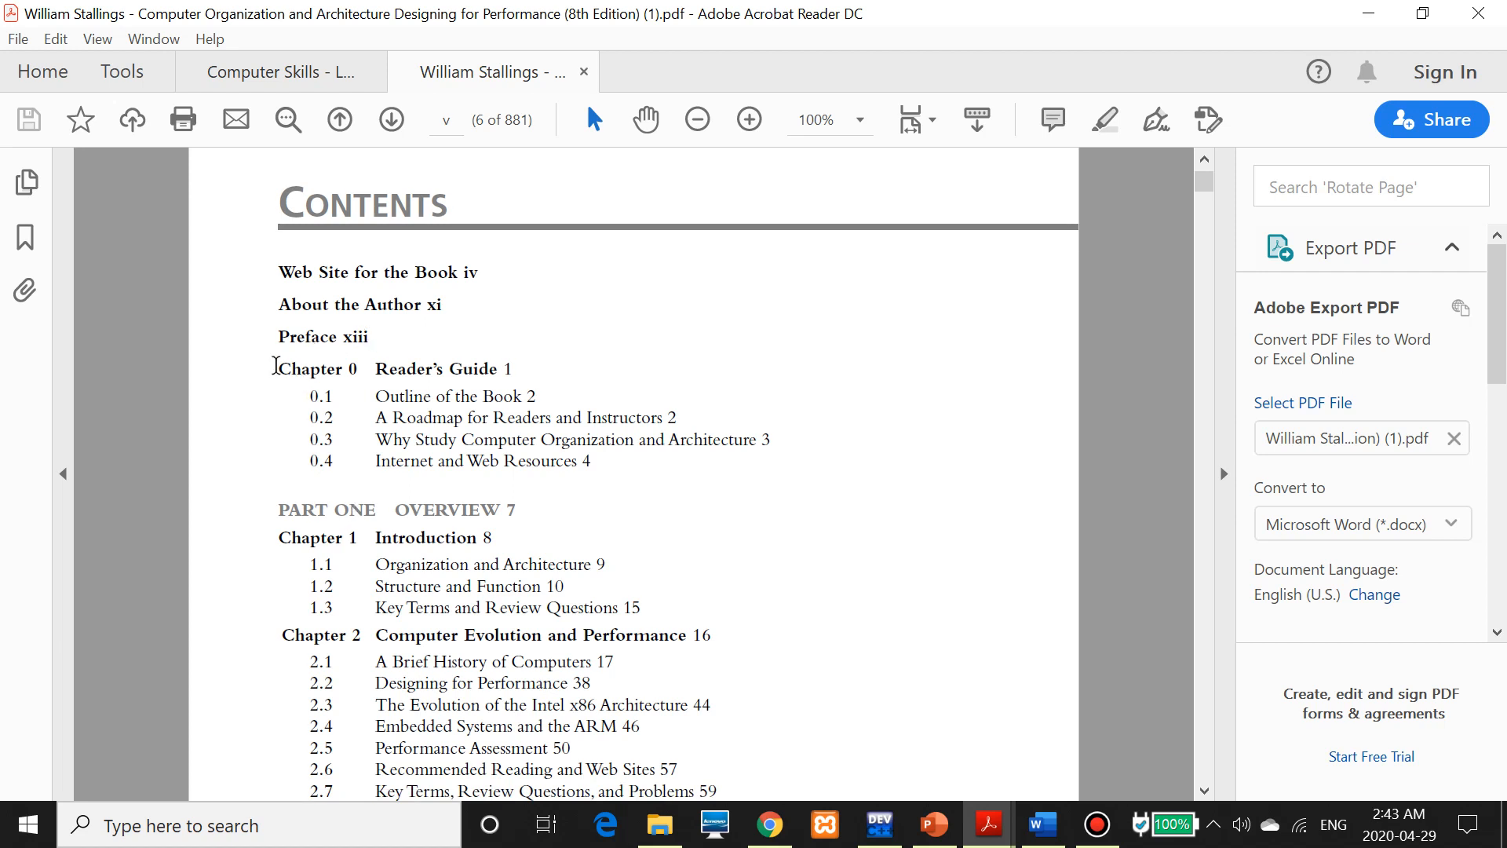
Highlight the Chapter 0, 1 and 2 entries in the book's contents list
{"action": "left_click_drag", "start_coordinate": [280, 367], "coordinate": [591, 565]}
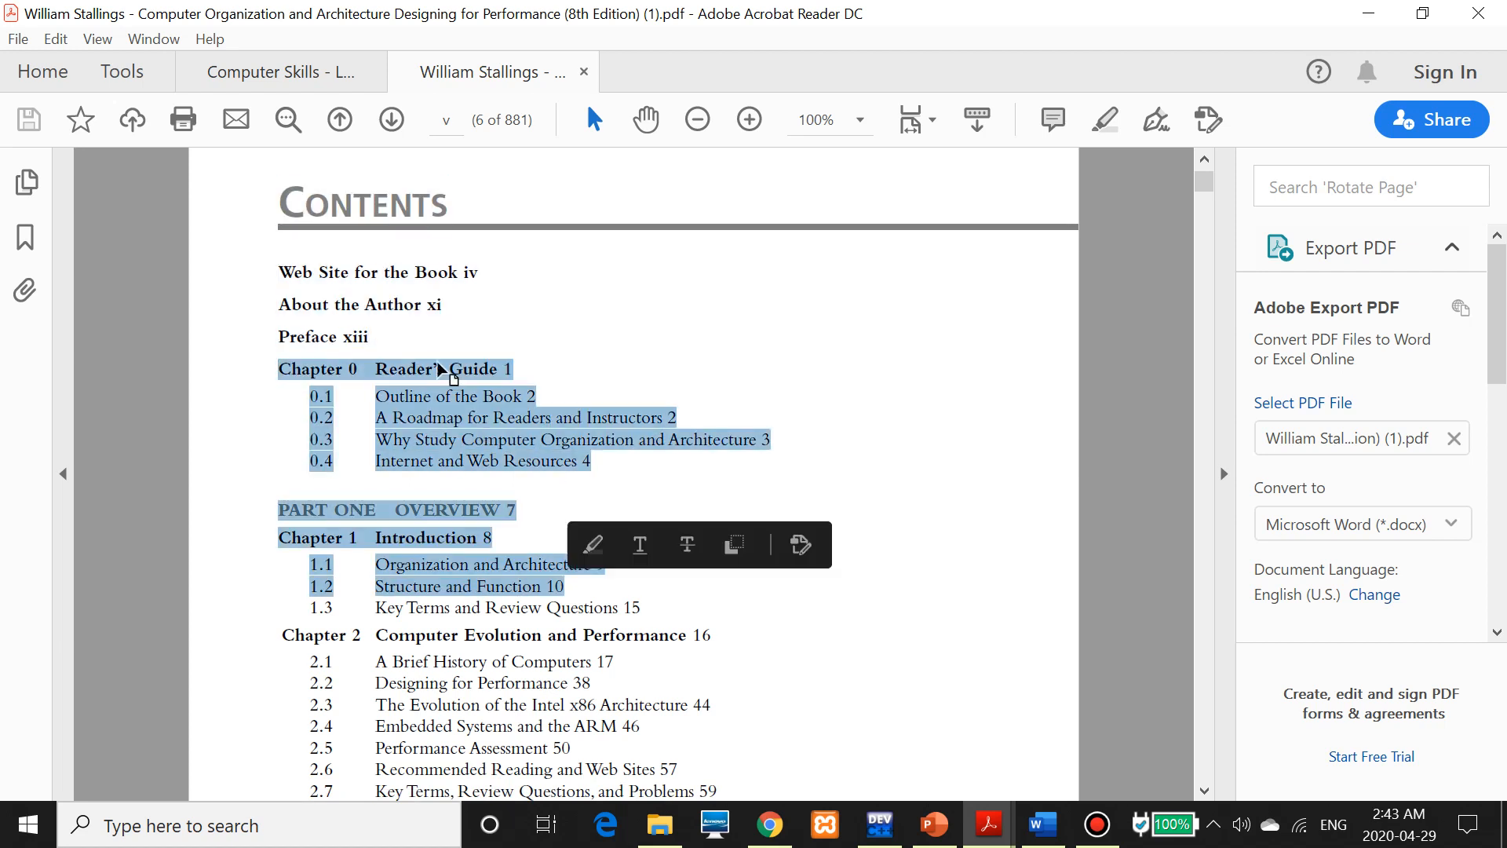
{"action": "left_click", "coordinate": [393, 417]}
{"action": "left_click_drag", "start_coordinate": [271, 366], "coordinate": [549, 420]}
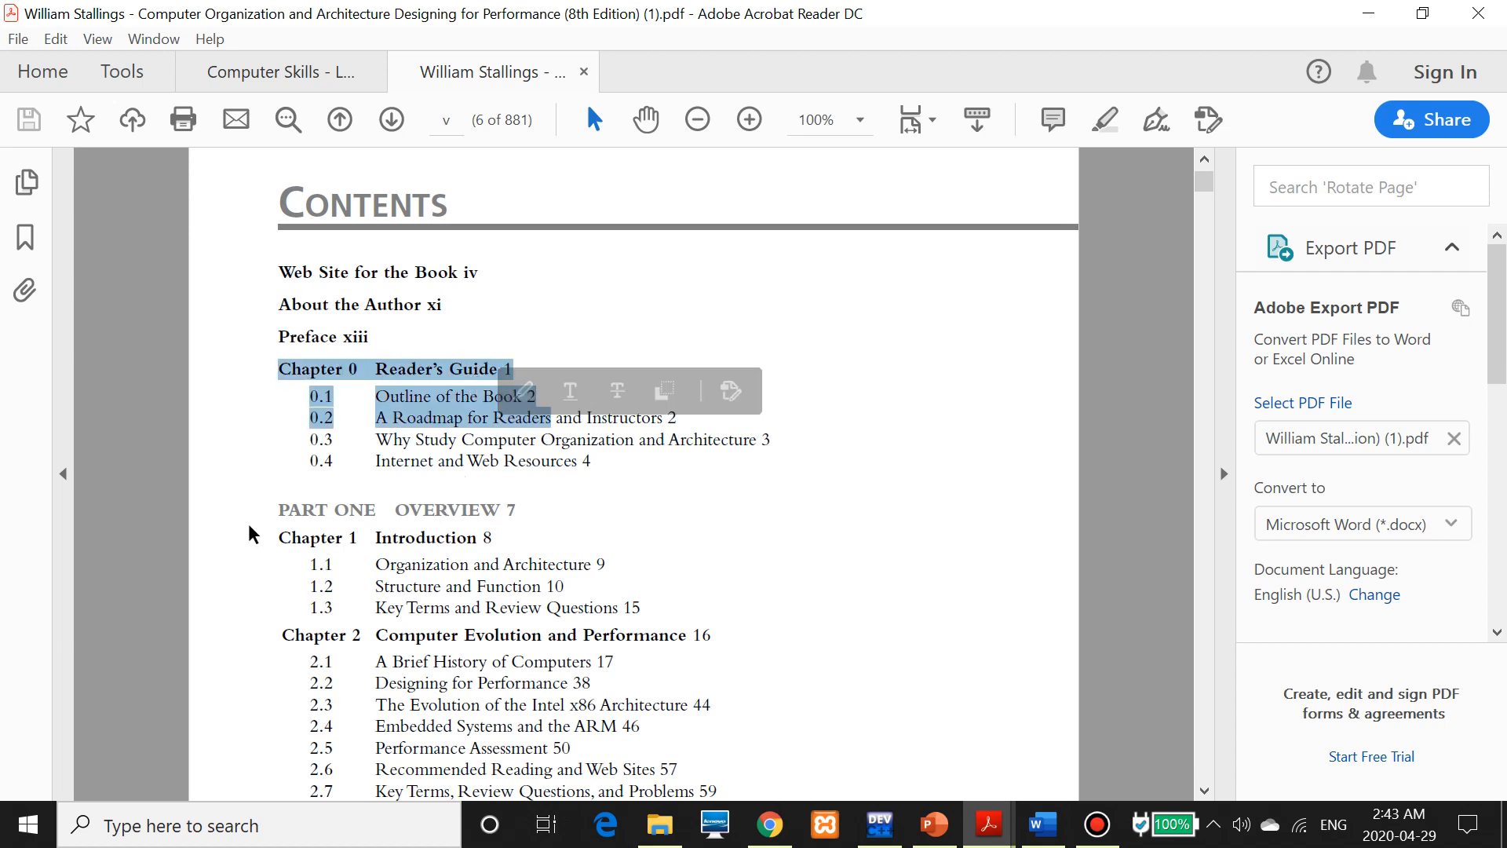
{"action": "left_click_drag", "start_coordinate": [276, 537], "coordinate": [640, 727]}
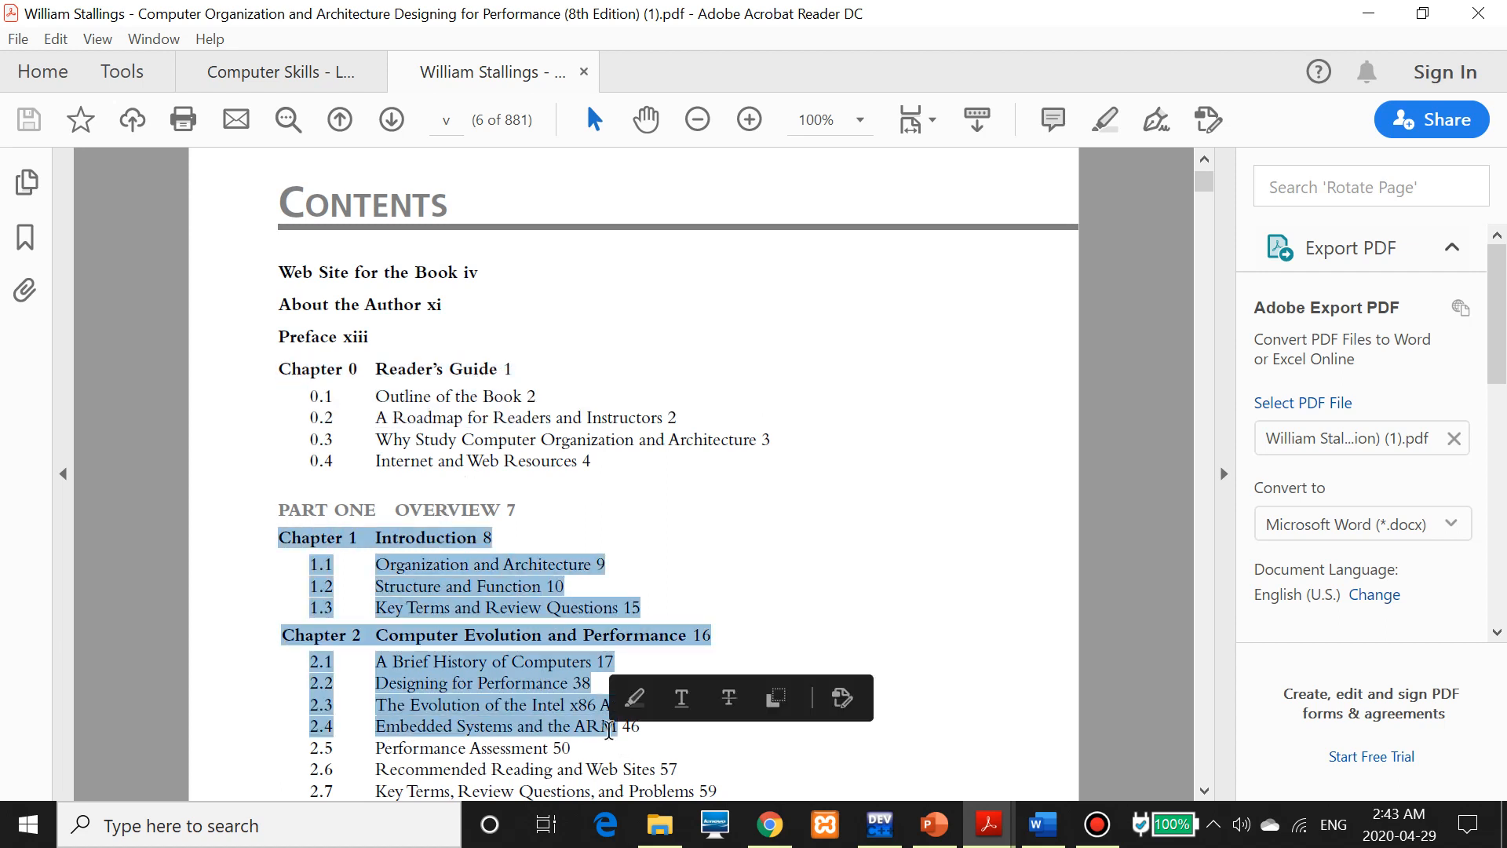
{"action": "scroll", "coordinate": [579, 622], "scroll_direction": "down", "scroll_amount": 1}
{"action": "left_click", "coordinate": [276, 497]}
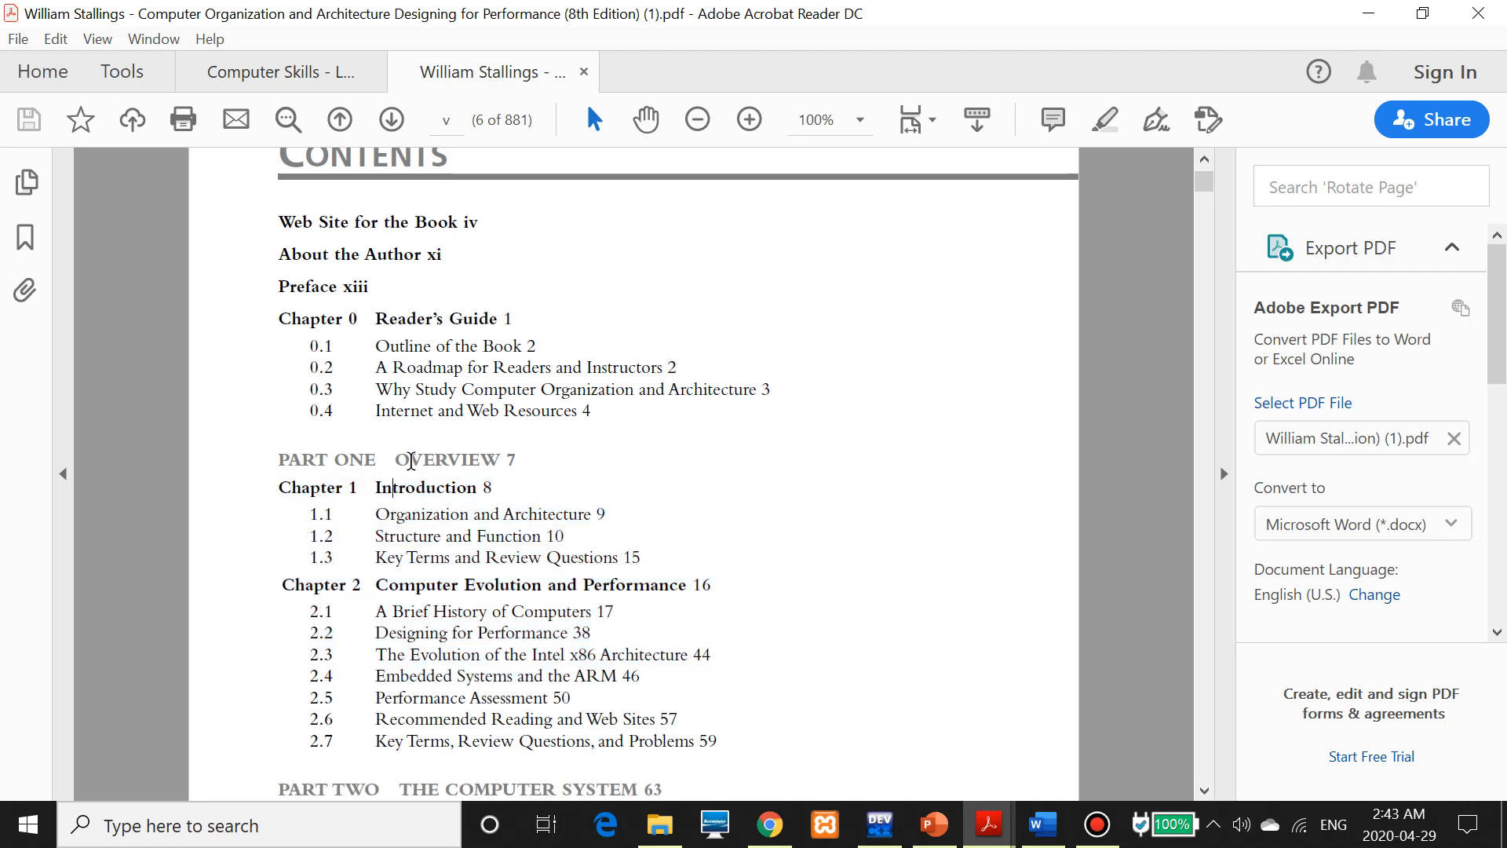
Highlight the Introduction page number and 'Key Terms and', then close the William Stallings book
{"action": "left_click_drag", "start_coordinate": [503, 495], "coordinate": [487, 486]}
{"action": "left_click", "coordinate": [487, 487]}
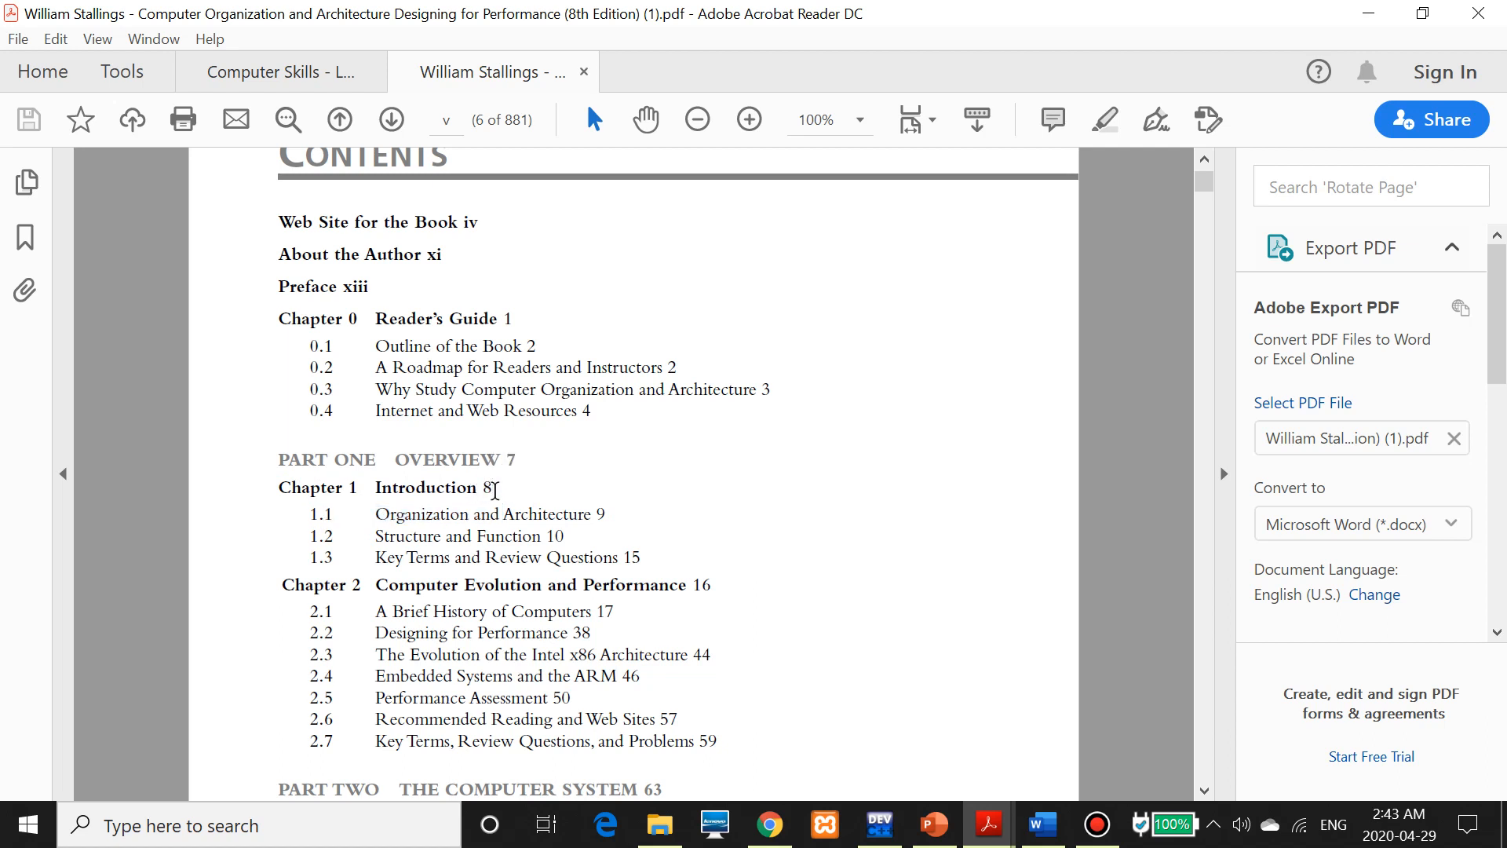
{"action": "left_click_drag", "start_coordinate": [494, 488], "coordinate": [470, 486]}
{"action": "left_click_drag", "start_coordinate": [375, 558], "coordinate": [481, 557]}
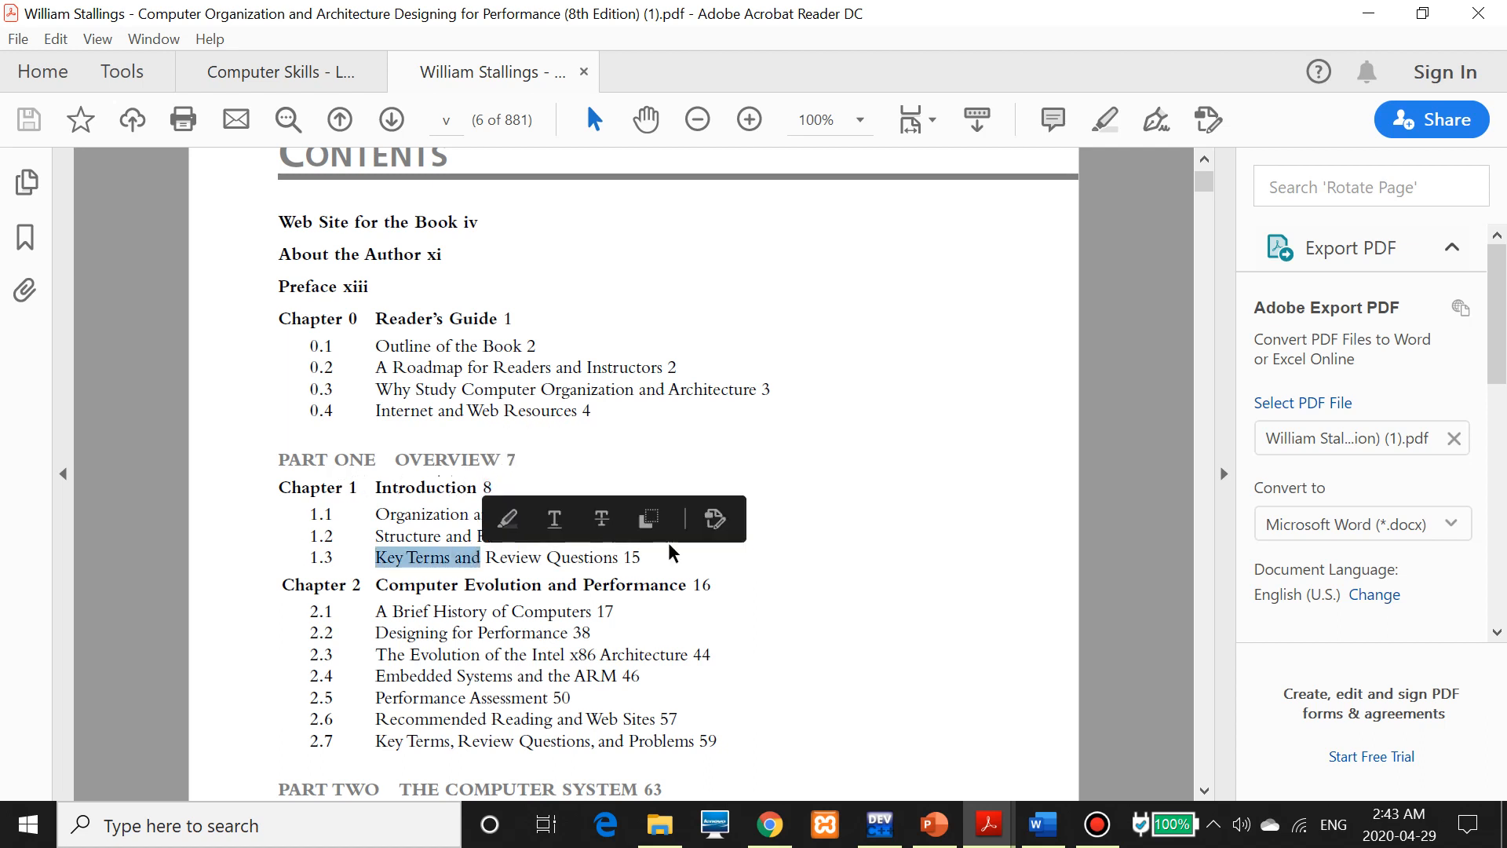
{"action": "key", "text": "ctrl+w"}
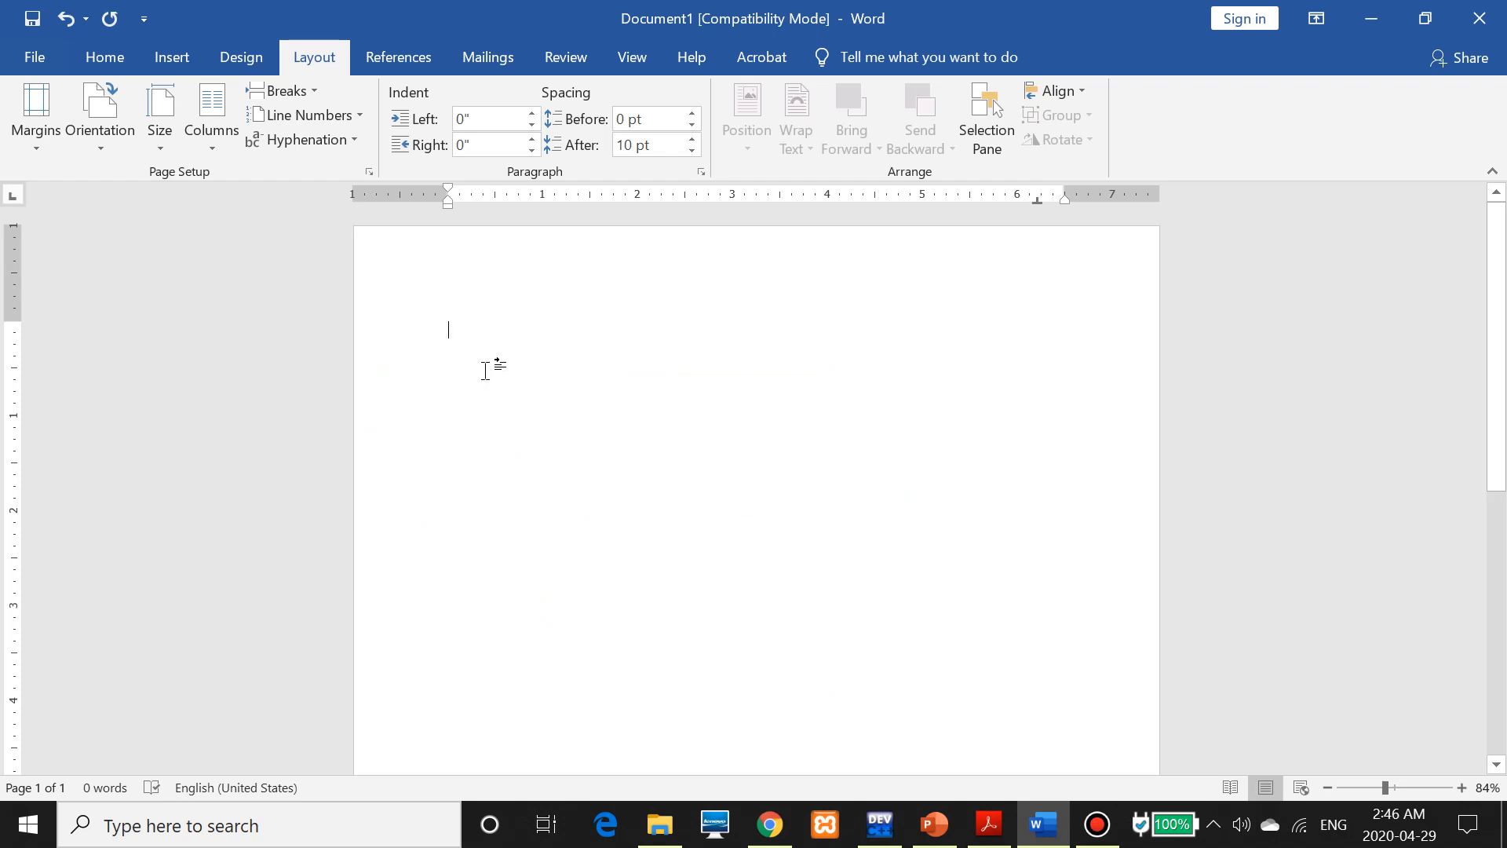
Type '1. Main Title' so Word starts an auto-numbered list
{"action": "type", "text": "1. "}
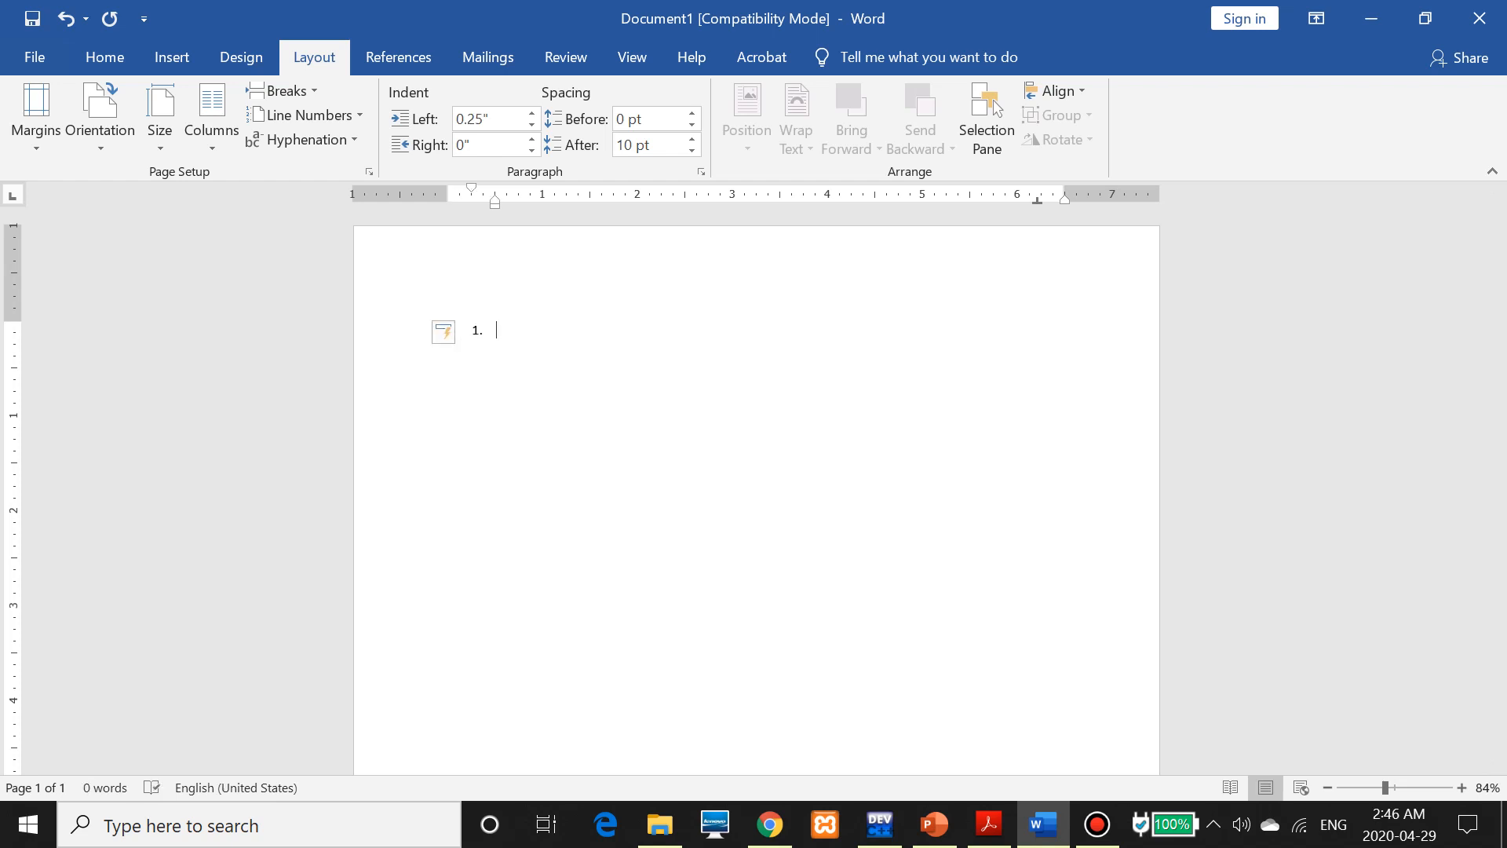
{"action": "type", "text": "Main Title"}
Give the Main Title line a right-aligned 6.2" tab stop with a dashed leader
{"action": "left_click", "coordinate": [702, 175]}
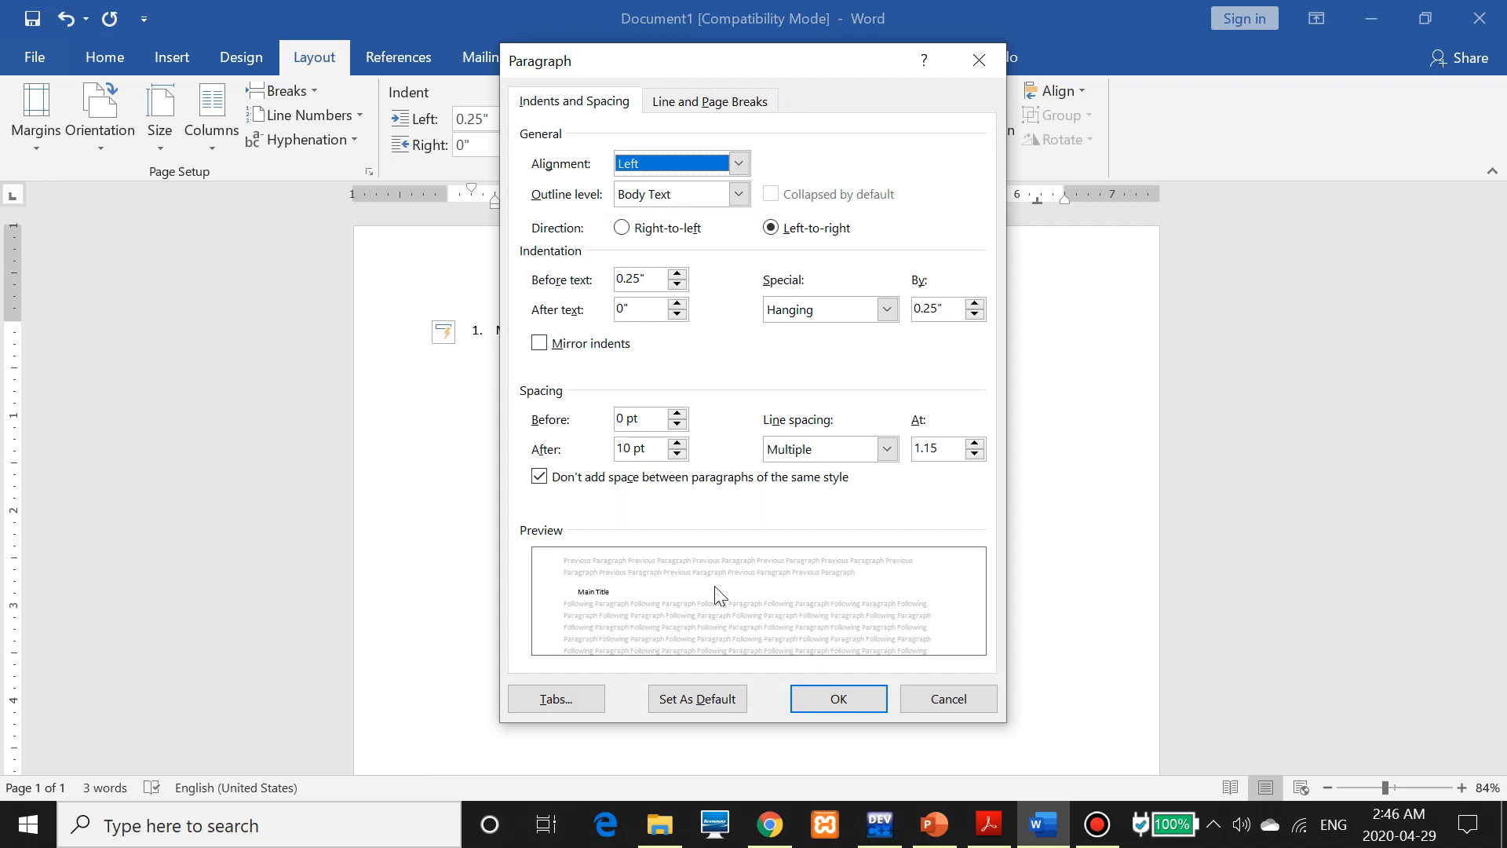
{"action": "left_click", "coordinate": [557, 700]}
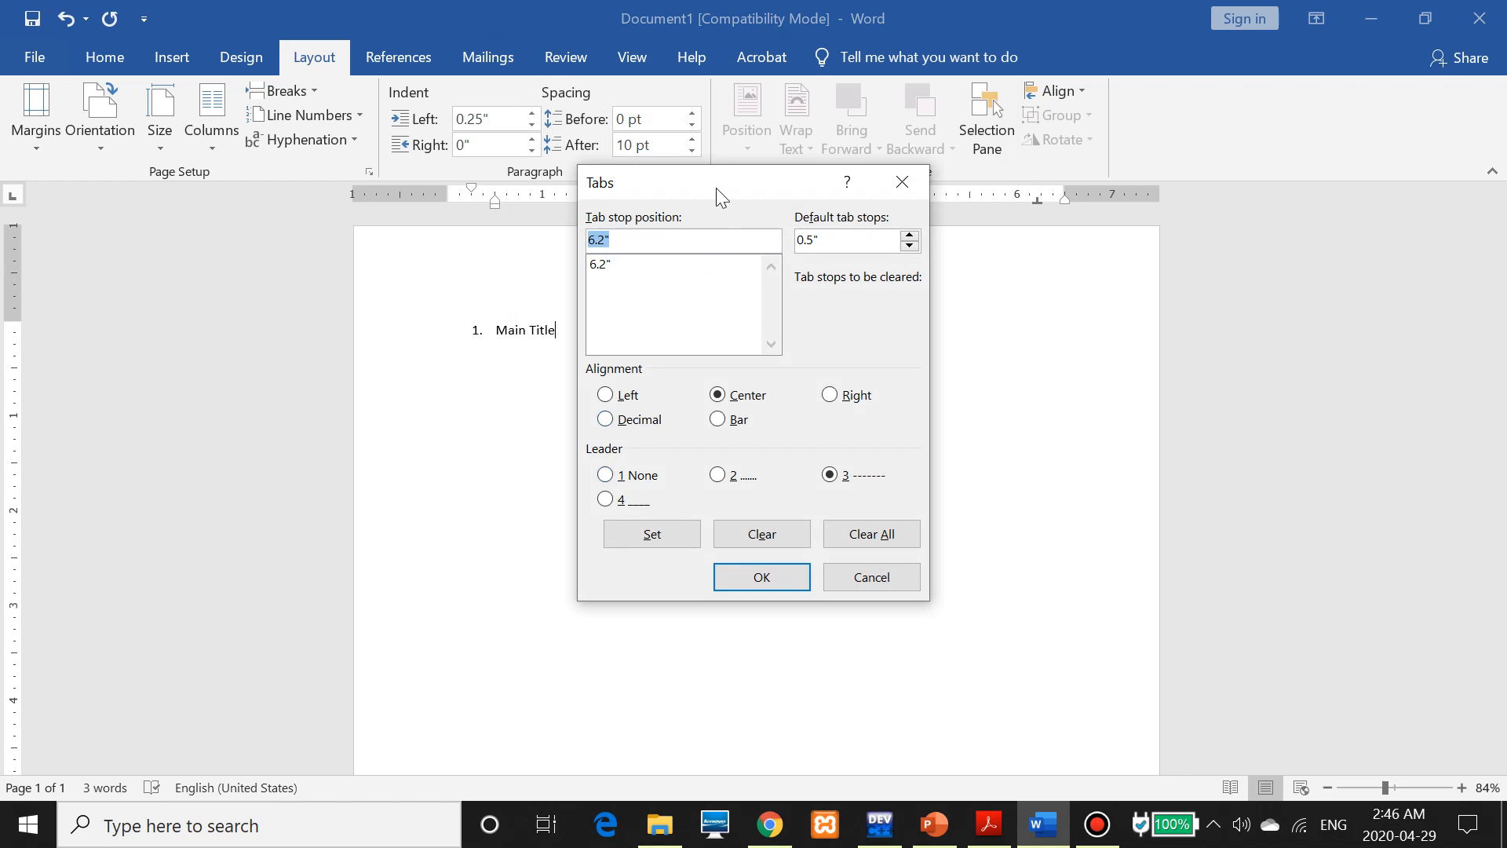
{"action": "left_click_drag", "start_coordinate": [717, 185], "coordinate": [707, 264]}
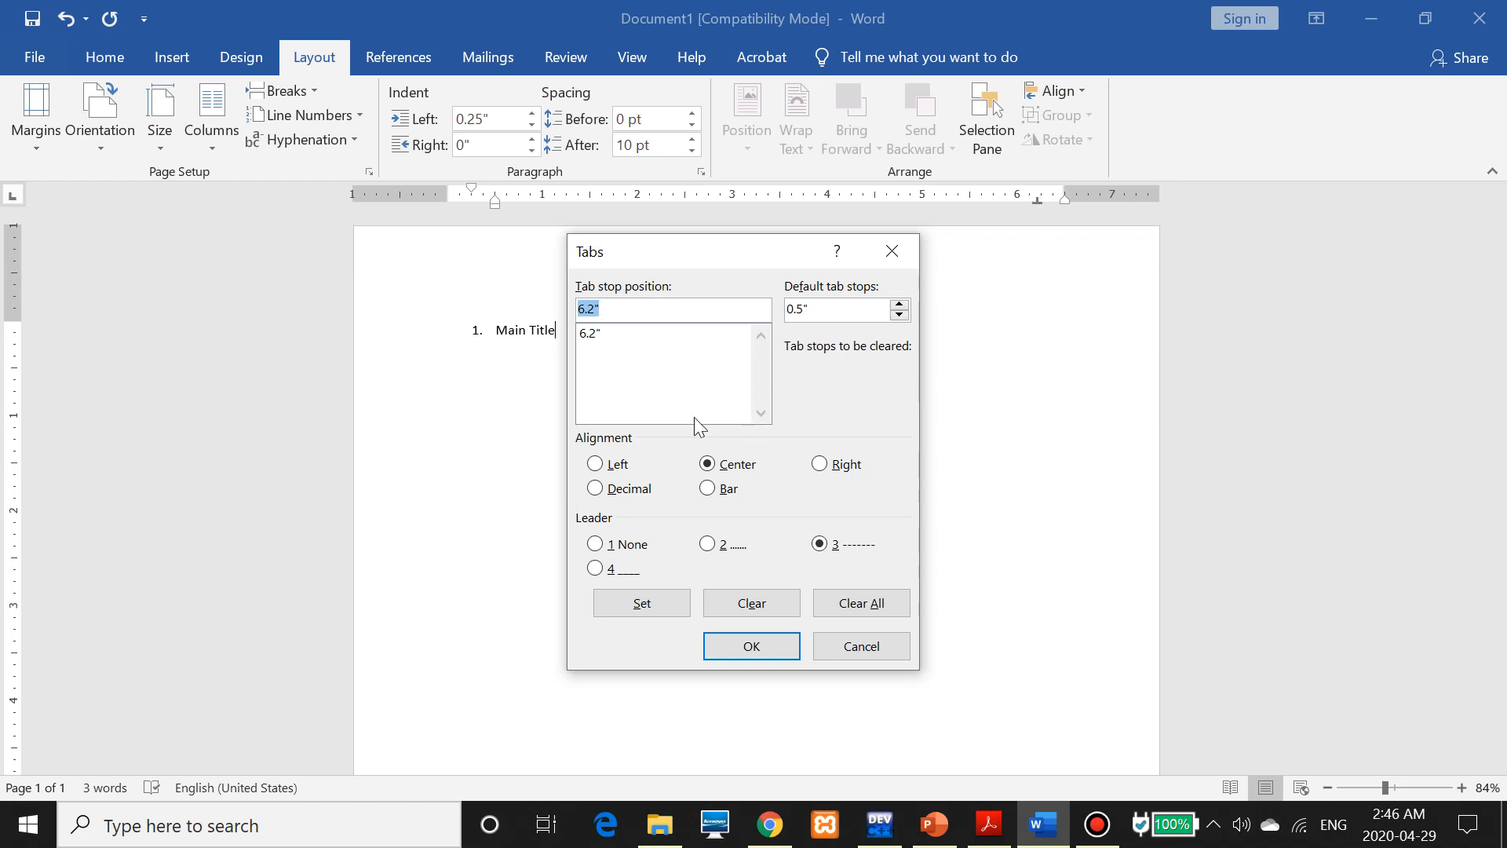
{"action": "left_click", "coordinate": [821, 463]}
{"action": "left_click", "coordinate": [739, 548]}
{"action": "left_click", "coordinate": [877, 547]}
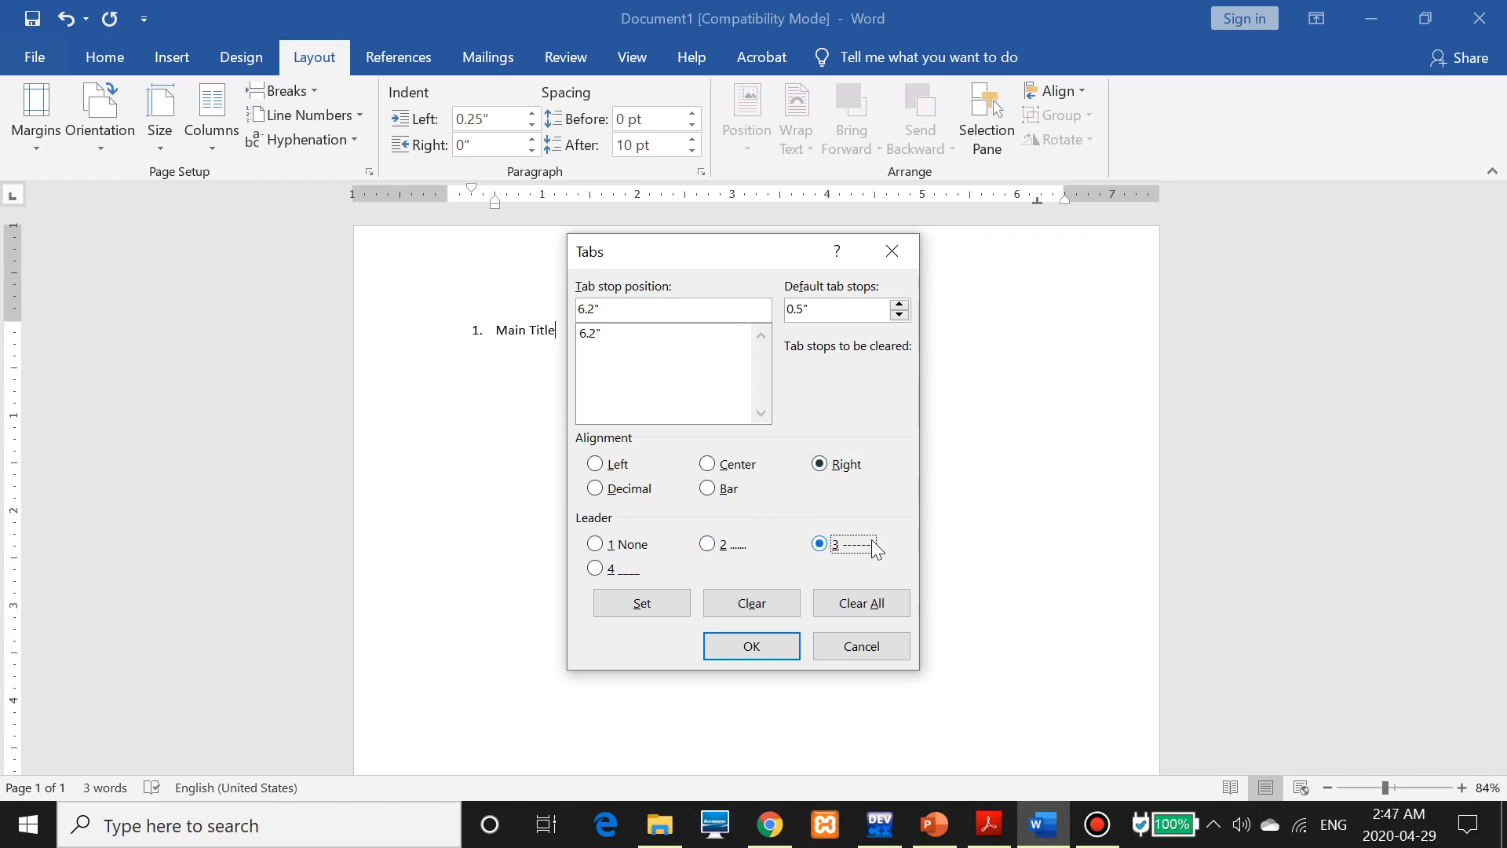
{"action": "left_click", "coordinate": [614, 576]}
{"action": "left_click", "coordinate": [833, 551]}
{"action": "left_click", "coordinate": [776, 652]}
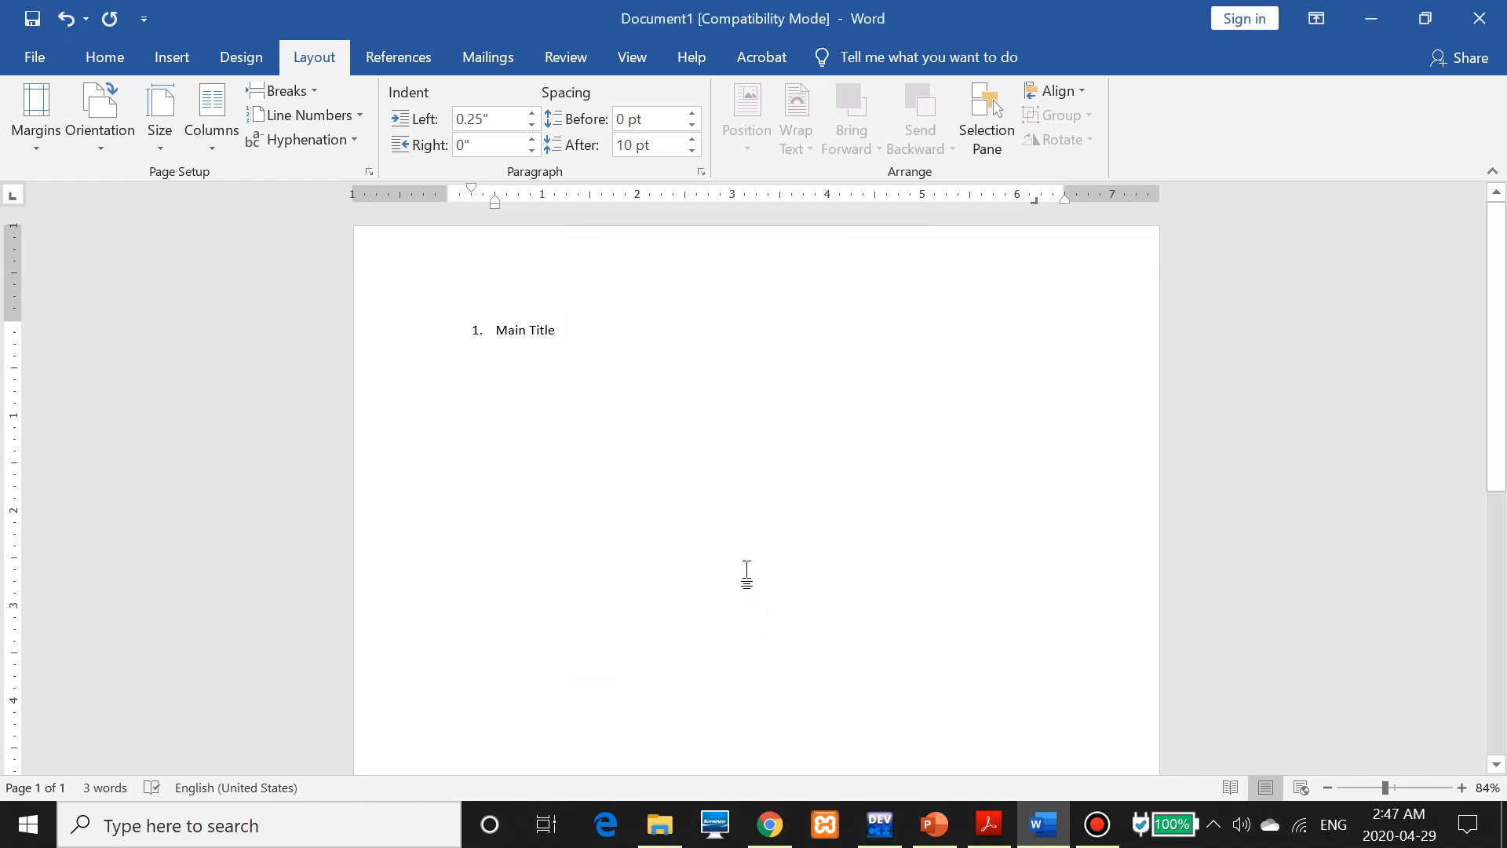
Add dashed leaders to page numbers 6, 8 and 9 after Main Title, Second Title and Third Title
{"action": "key", "text": "Tab"}
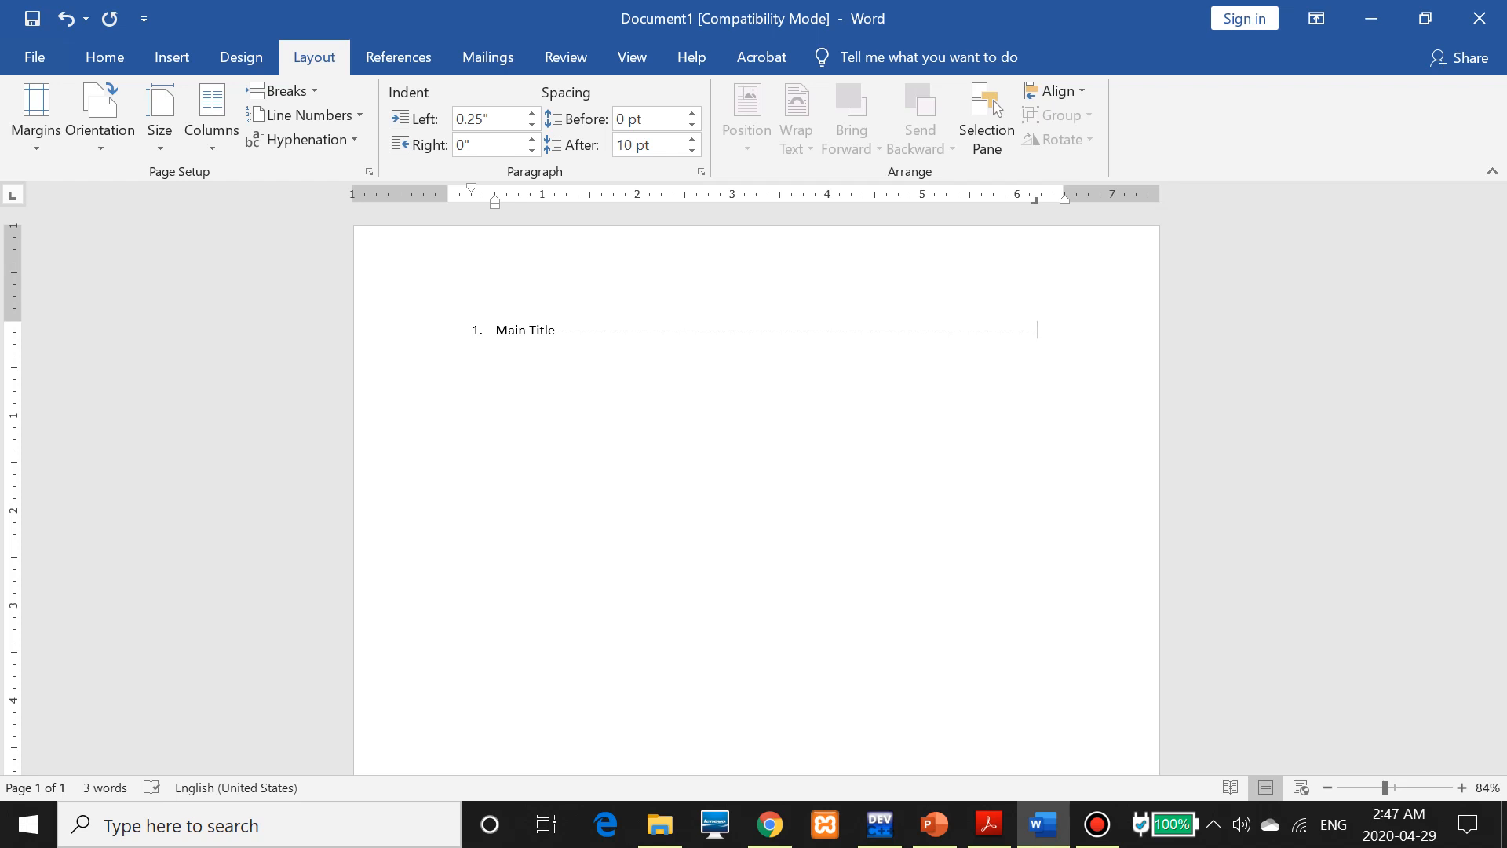
{"action": "type", "text": "6"}
{"action": "scroll", "coordinate": [756, 494], "scroll_direction": "down", "scroll_amount": 1}
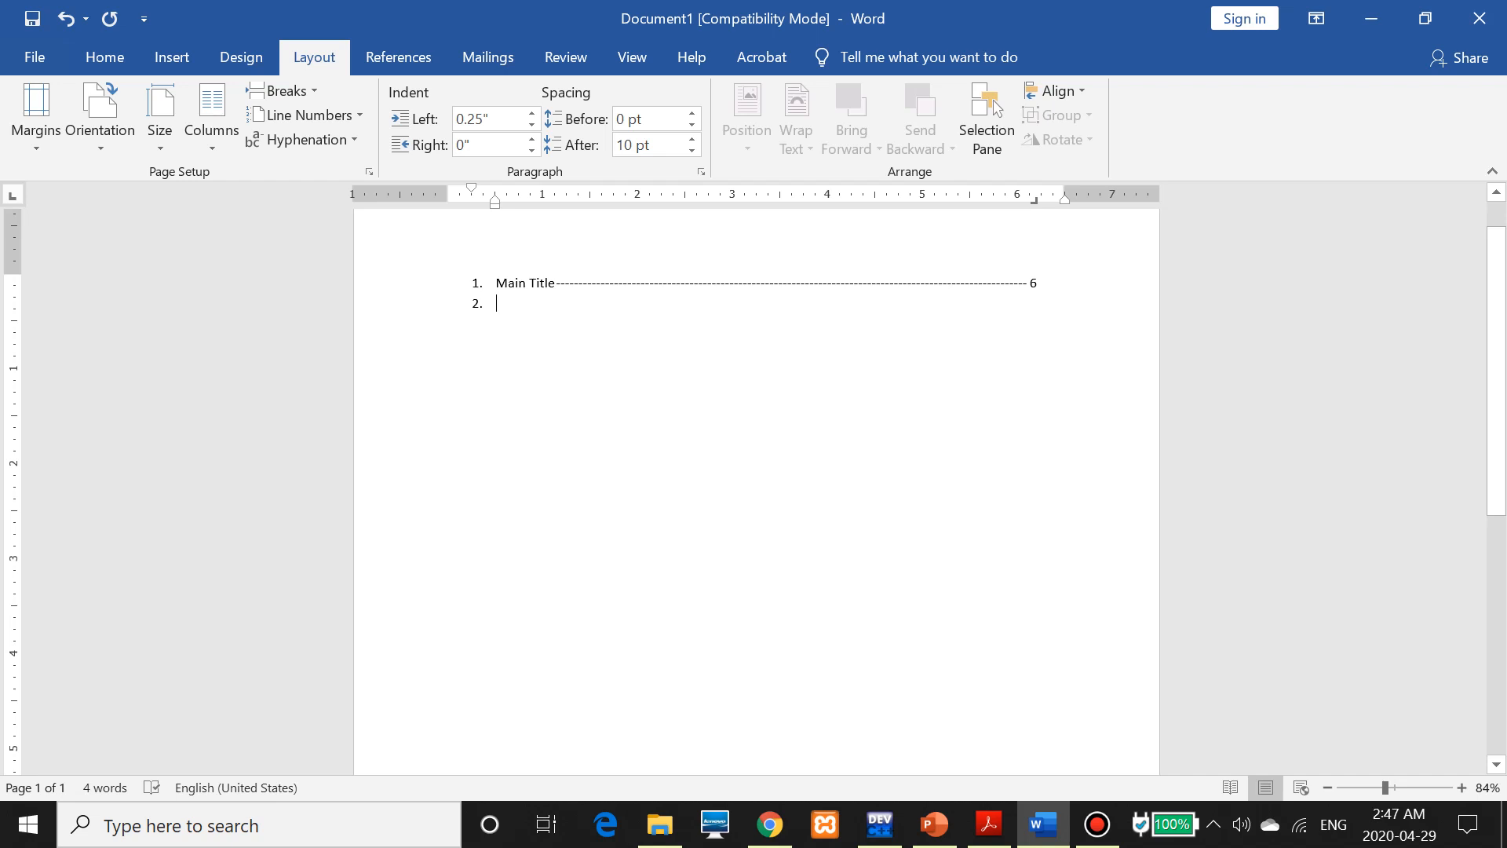
{"action": "type", "text": "Second Title"}
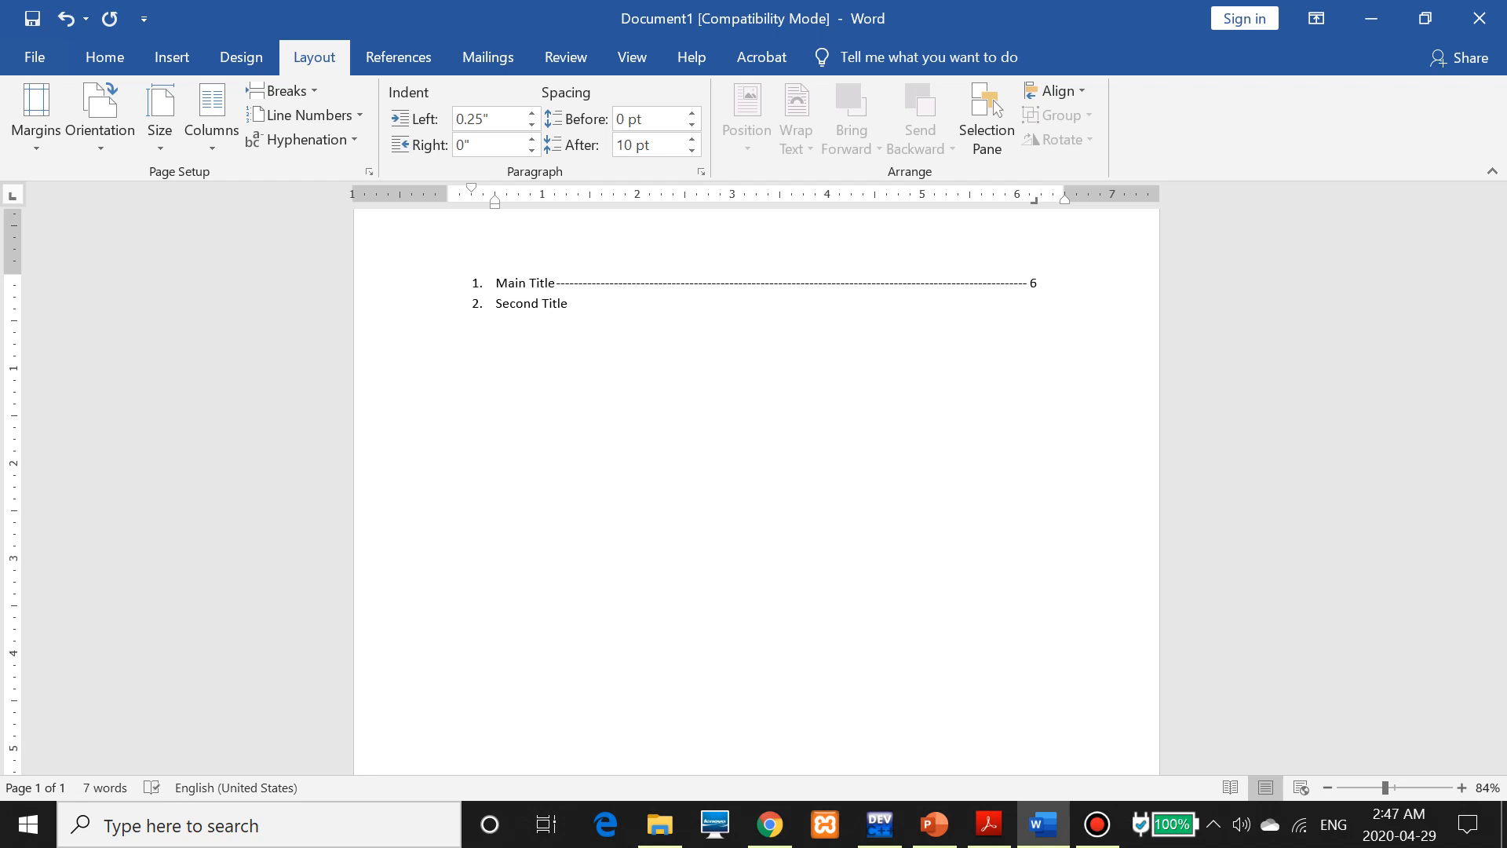
{"action": "key", "text": "Tab"}
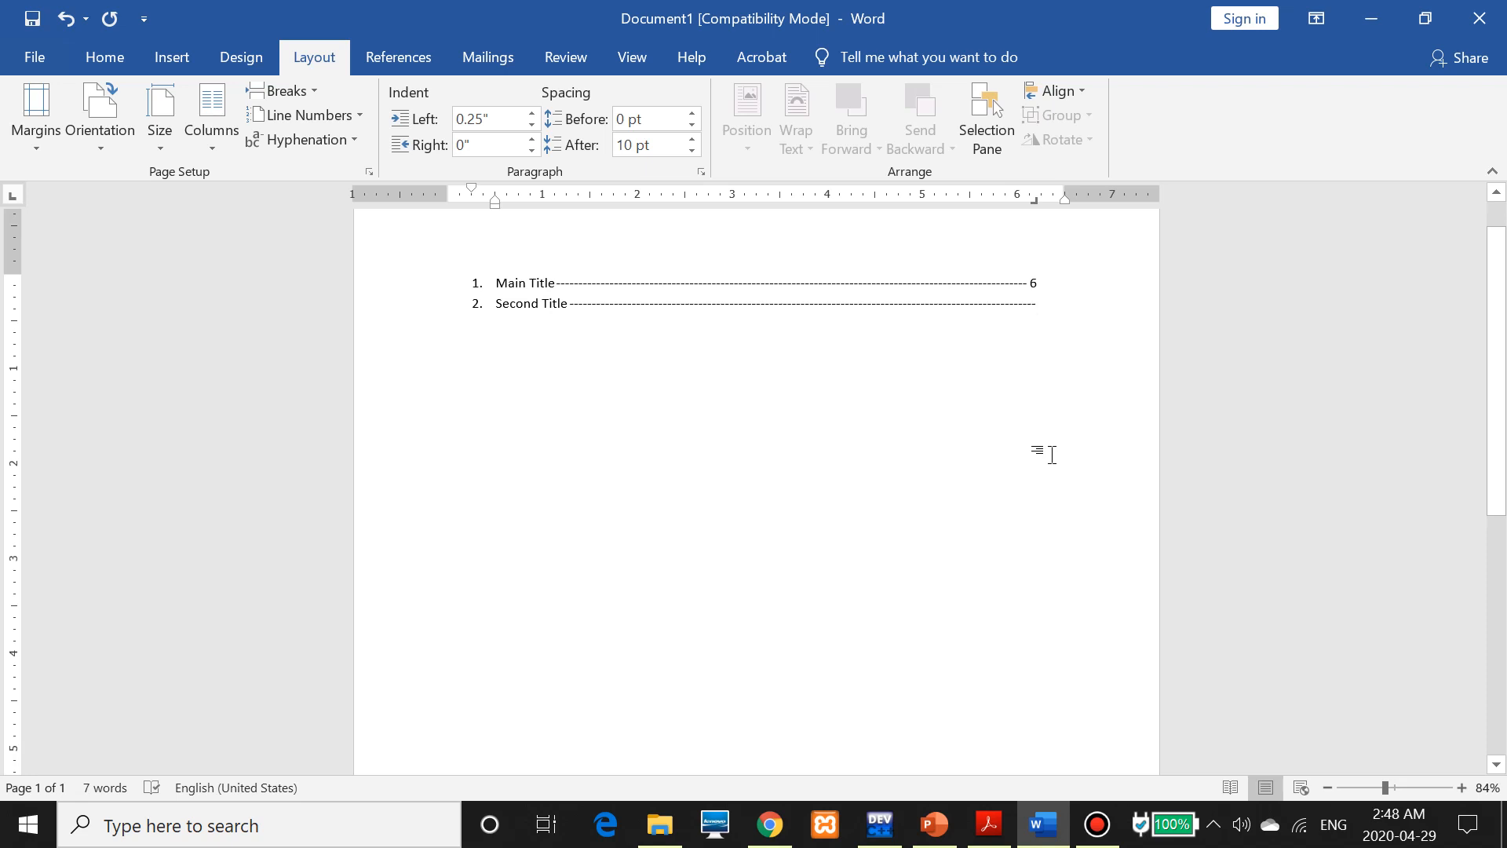
{"action": "type", "text": "8"}
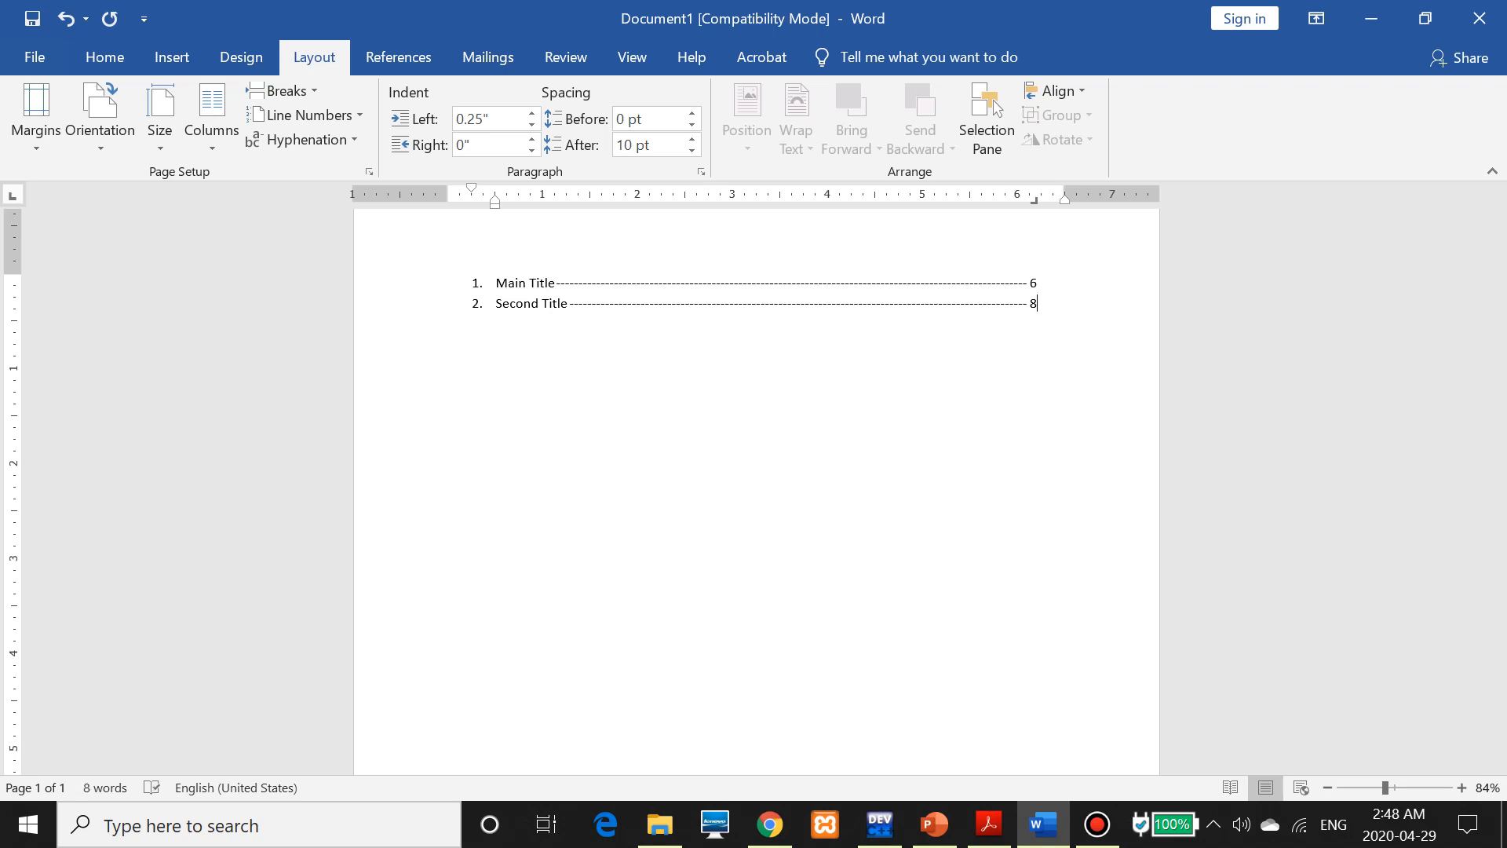
{"action": "key", "text": "Return"}
{"action": "type", "text": "T"}
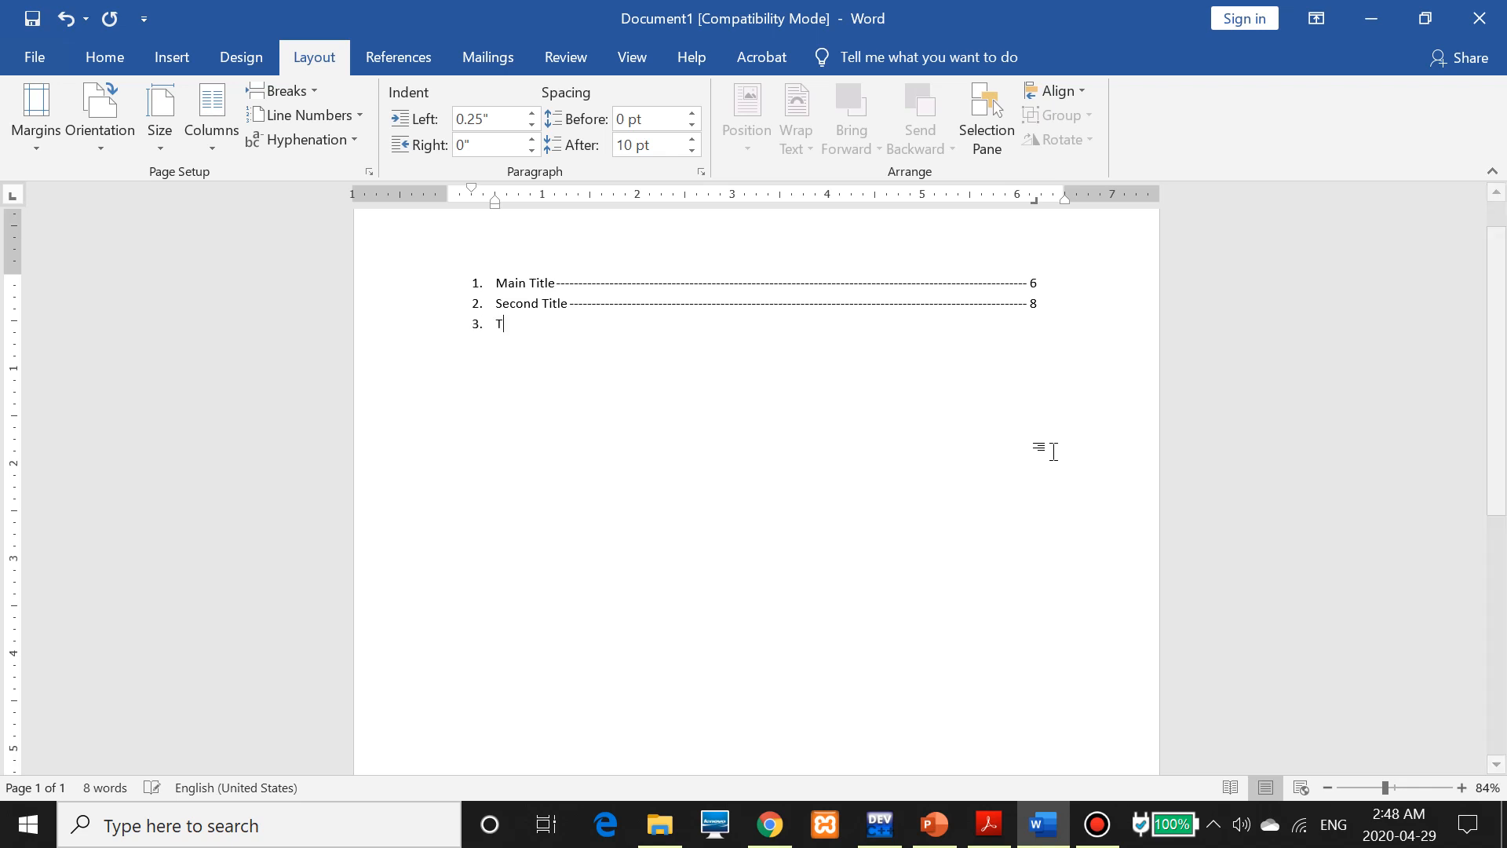
{"action": "type", "text": "hird Title"}
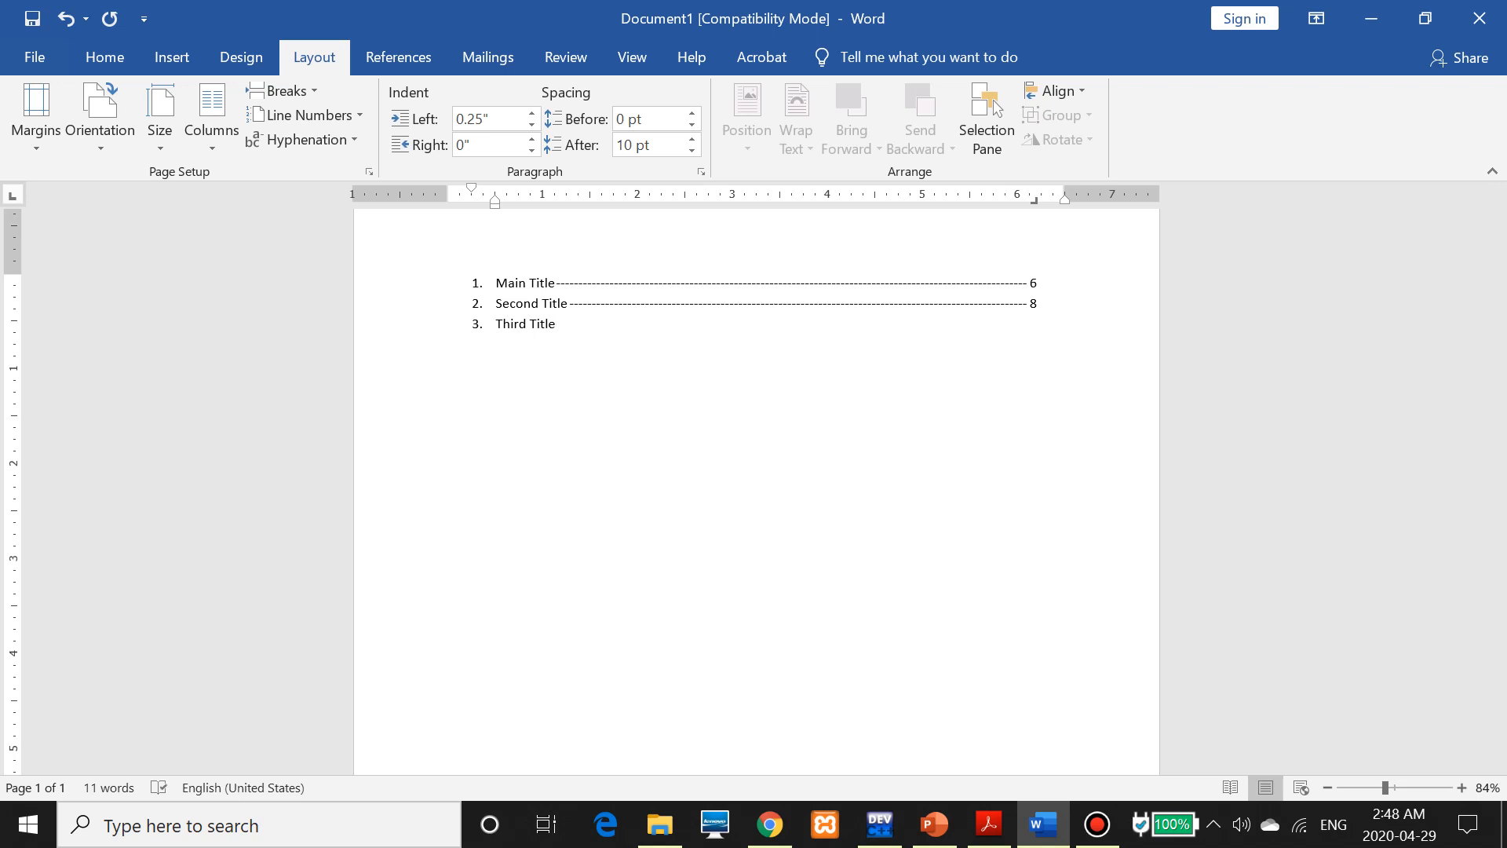
{"action": "key", "text": "Tab"}
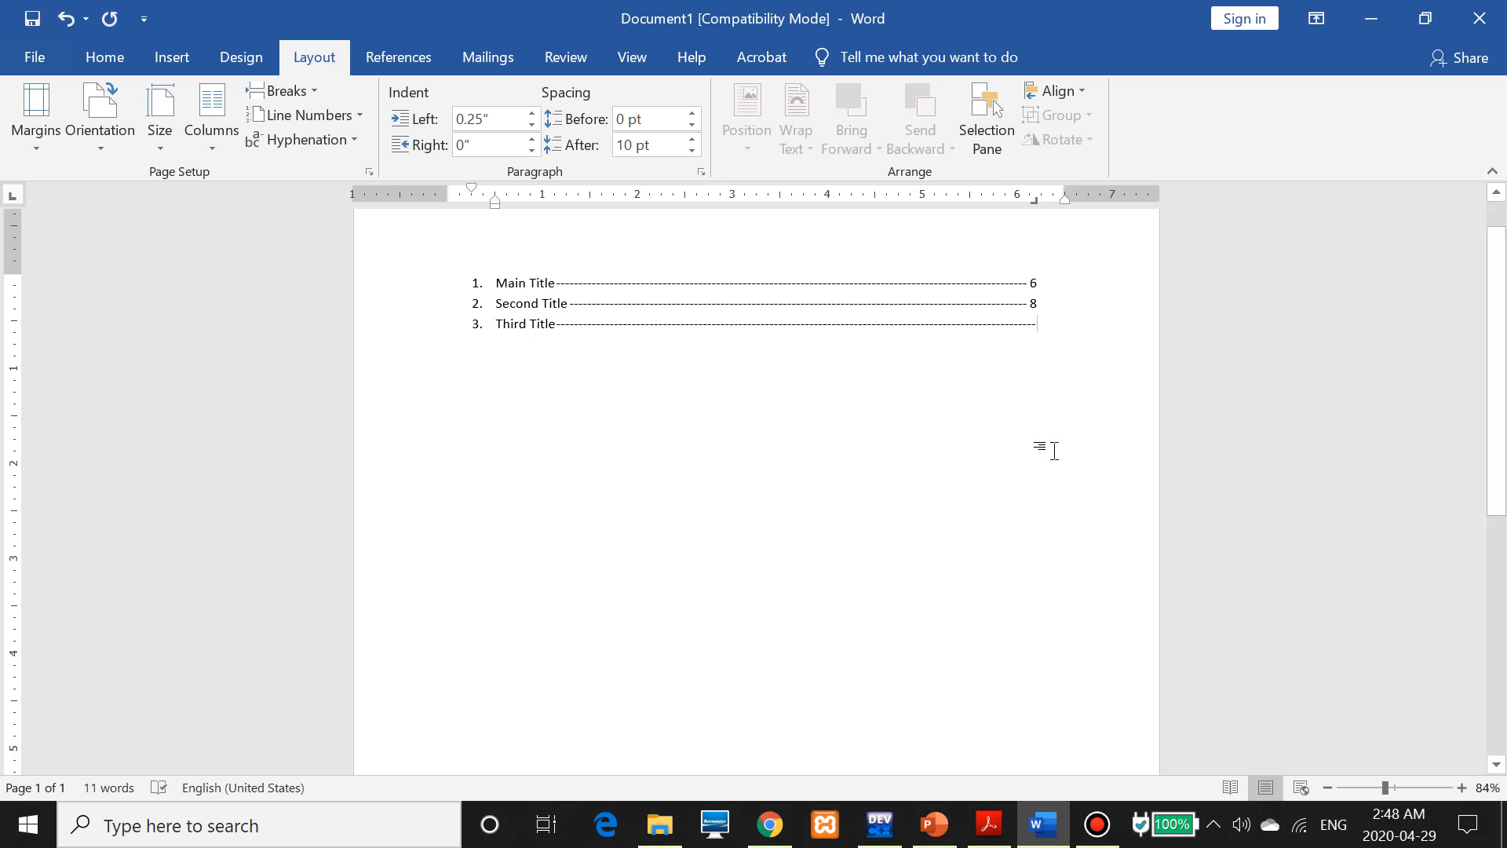
{"action": "type", "text": "9"}
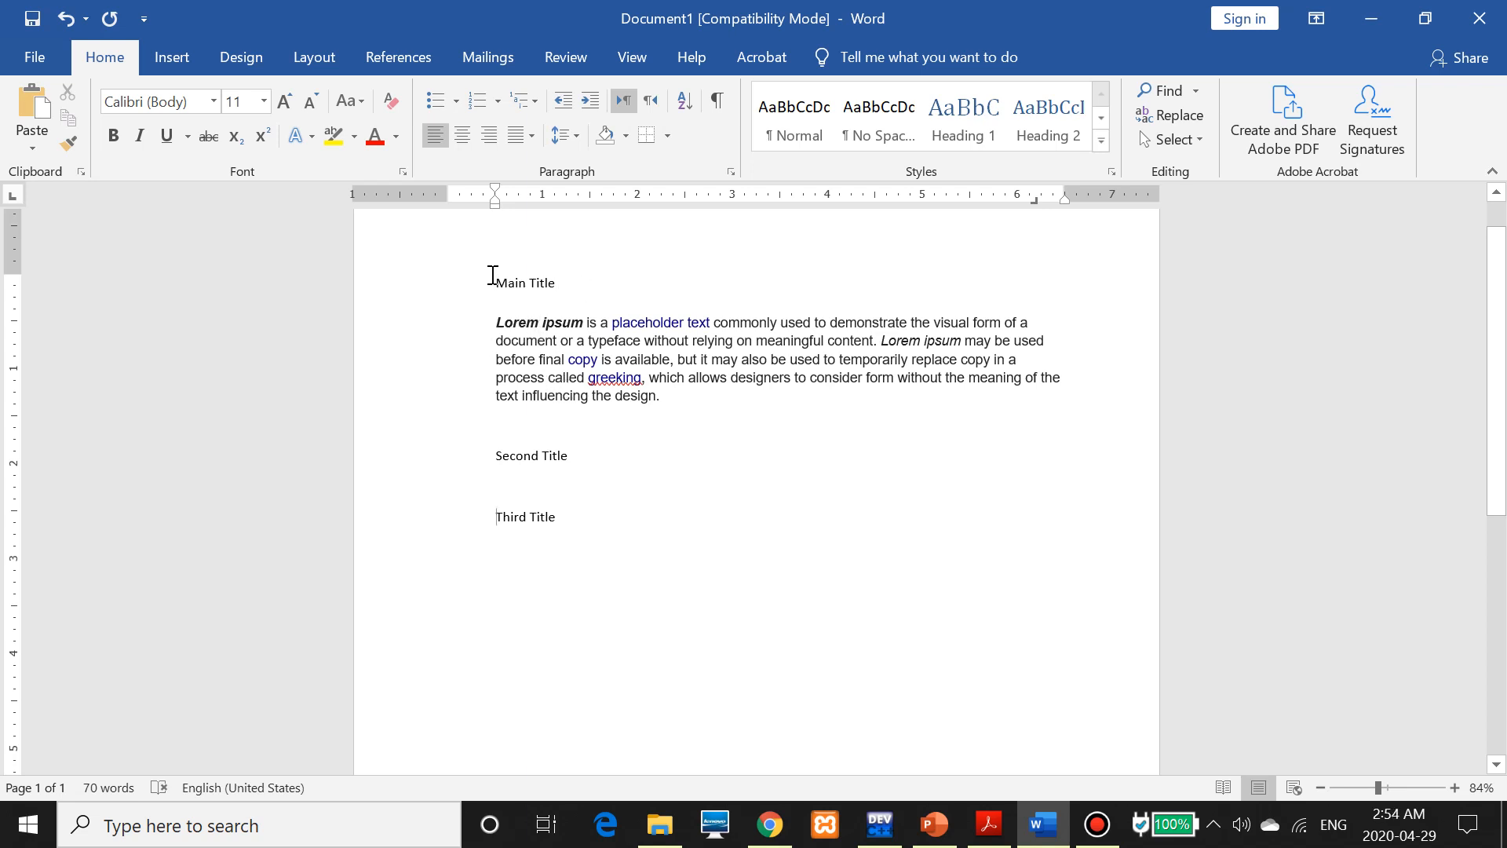
Select the three titles and the Lorem ipsum paragraph, ending with Main Title selected
{"action": "left_click_drag", "start_coordinate": [492, 274], "coordinate": [558, 276]}
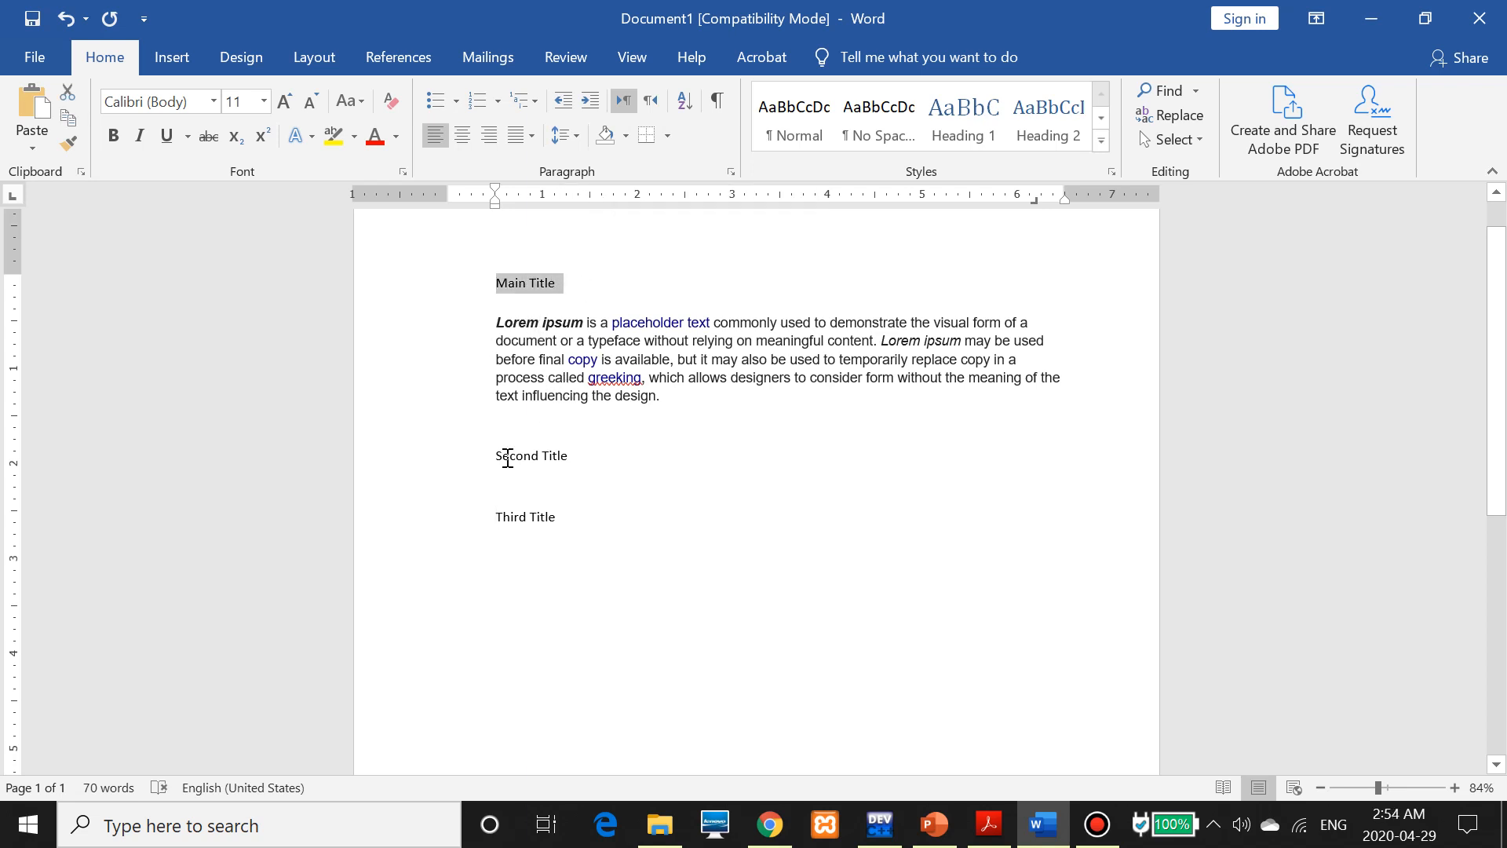
{"action": "left_click_drag", "start_coordinate": [497, 459], "coordinate": [573, 447]}
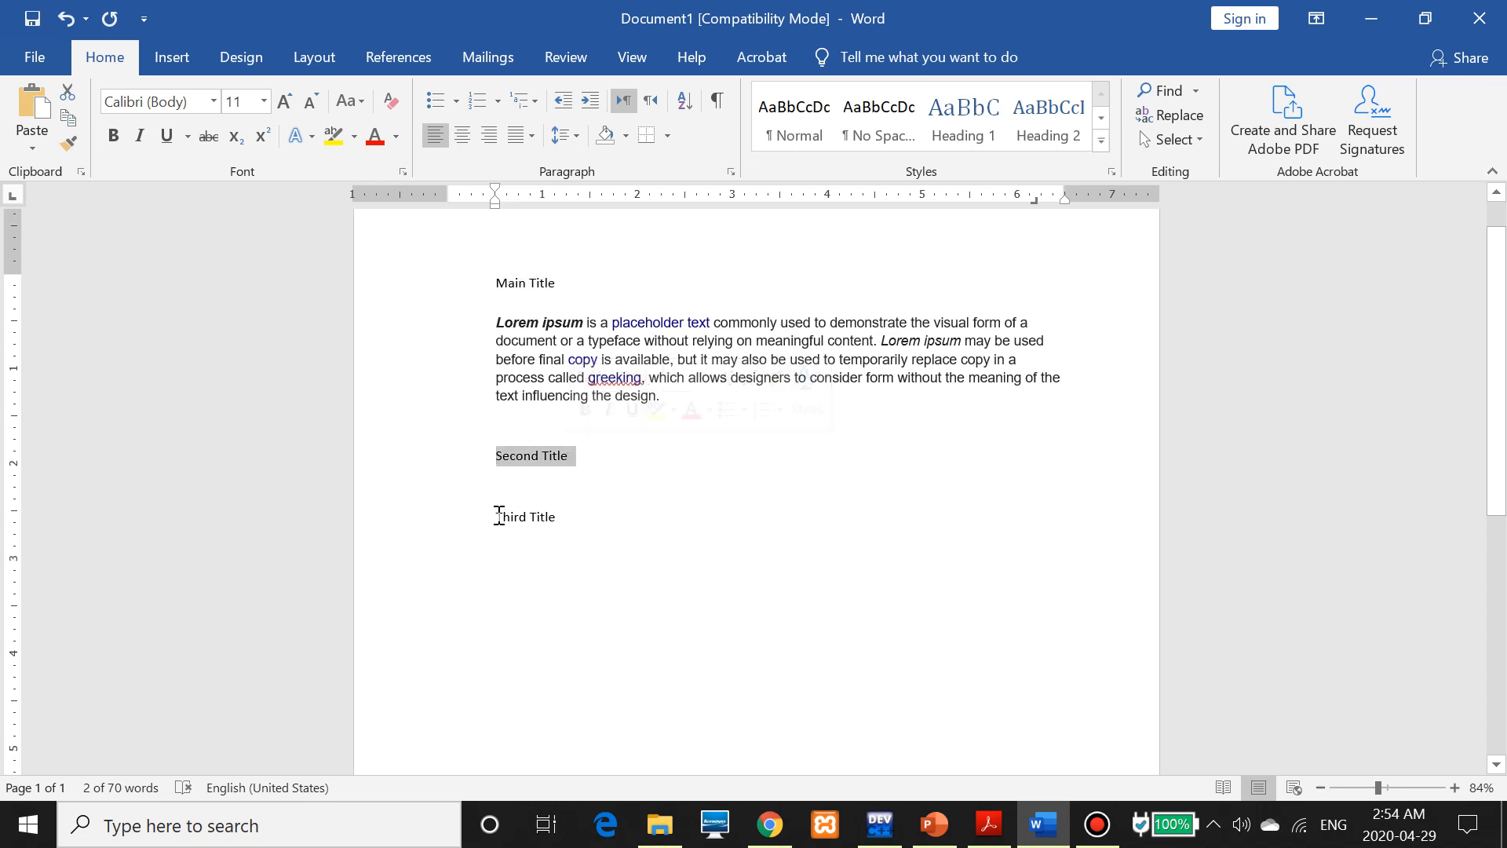
{"action": "left_click_drag", "start_coordinate": [495, 515], "coordinate": [562, 513]}
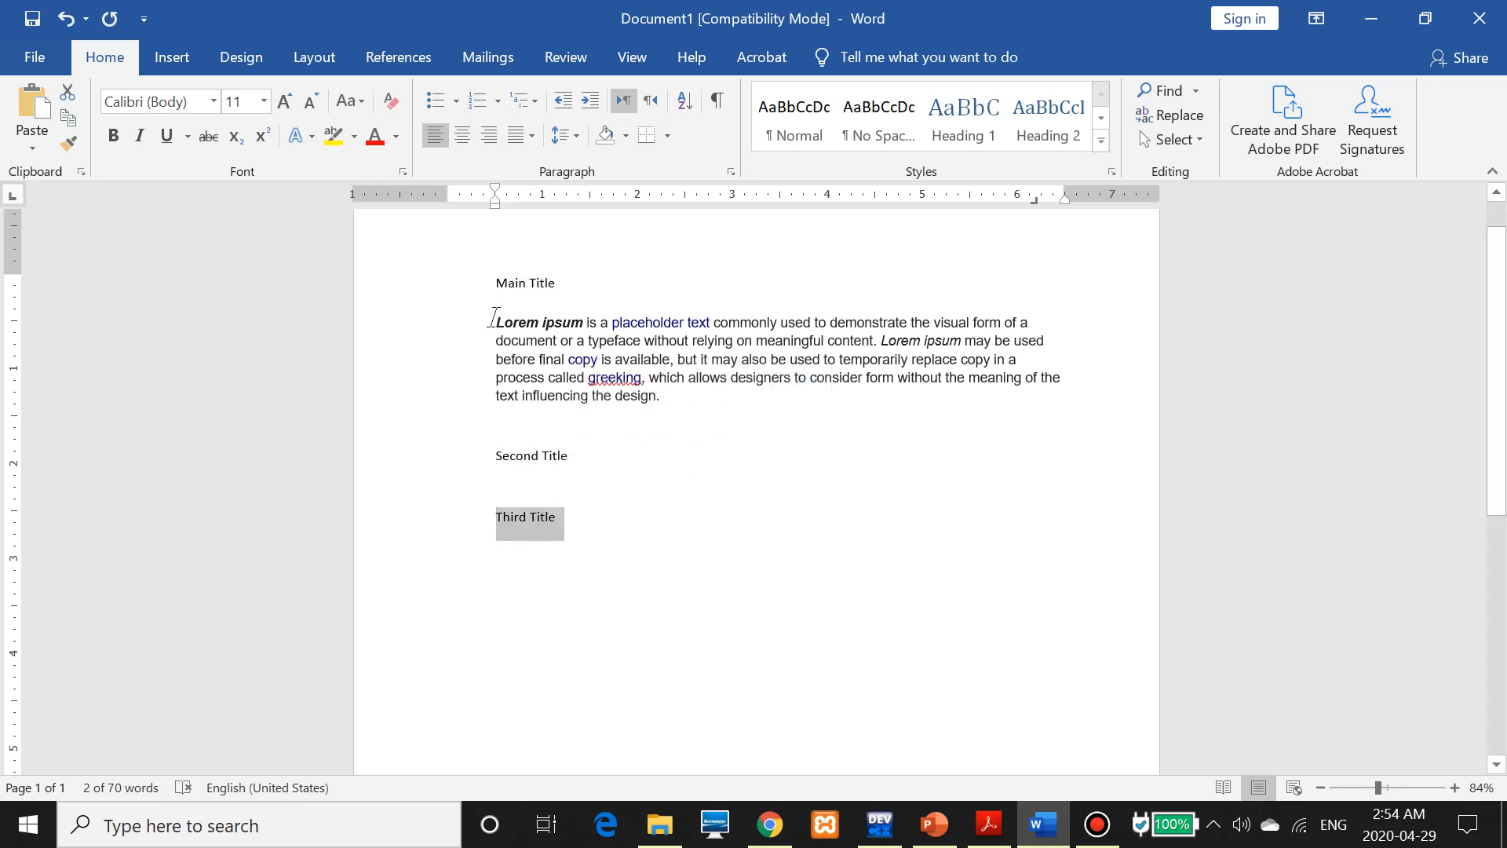
{"action": "left_click_drag", "start_coordinate": [491, 323], "coordinate": [668, 397]}
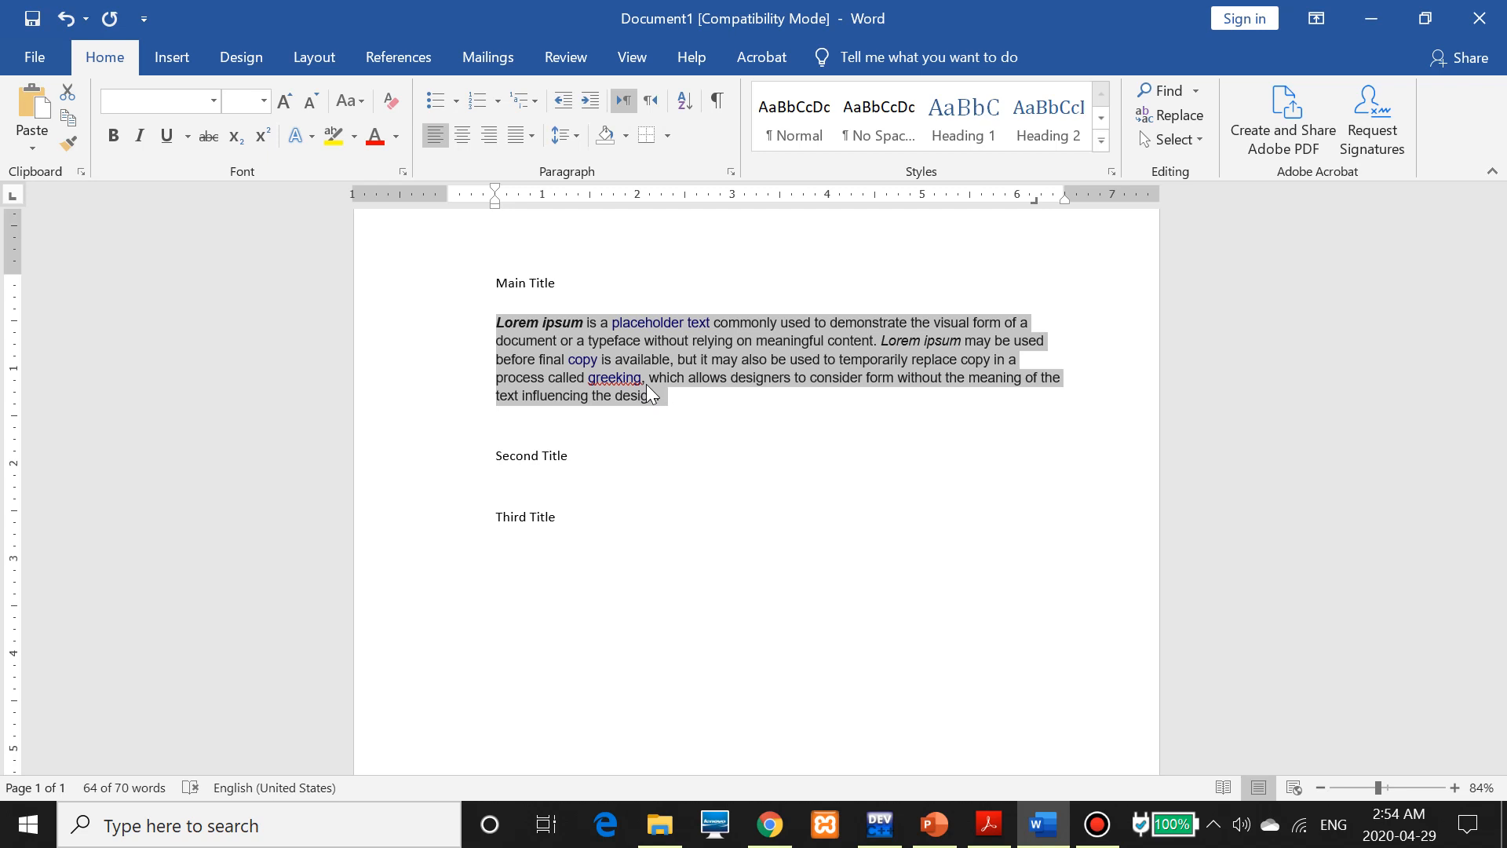
{"action": "left_click", "coordinate": [572, 284]}
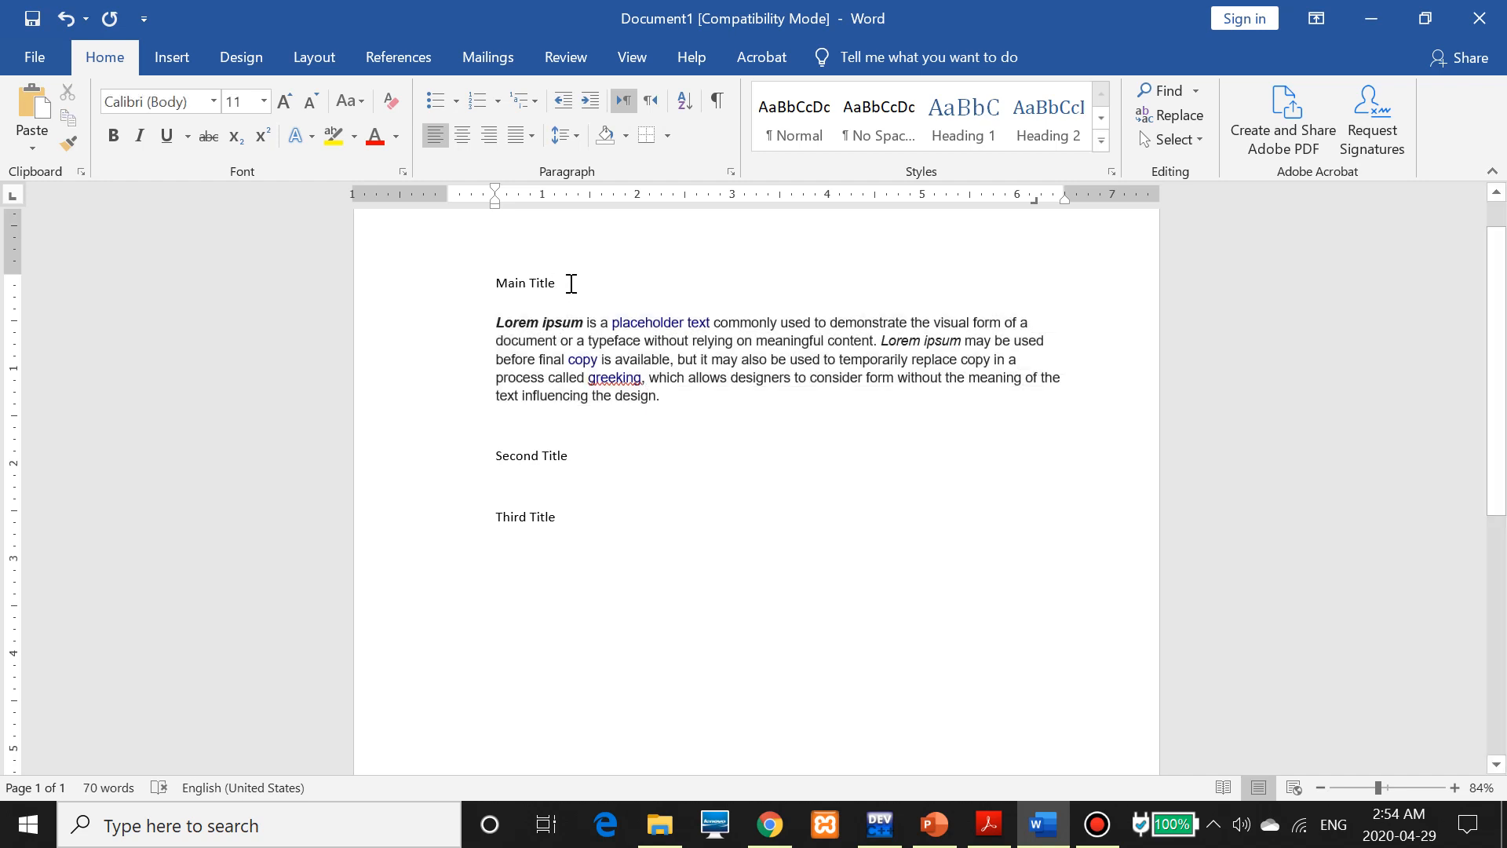
{"action": "left_click_drag", "start_coordinate": [571, 284], "coordinate": [497, 287]}
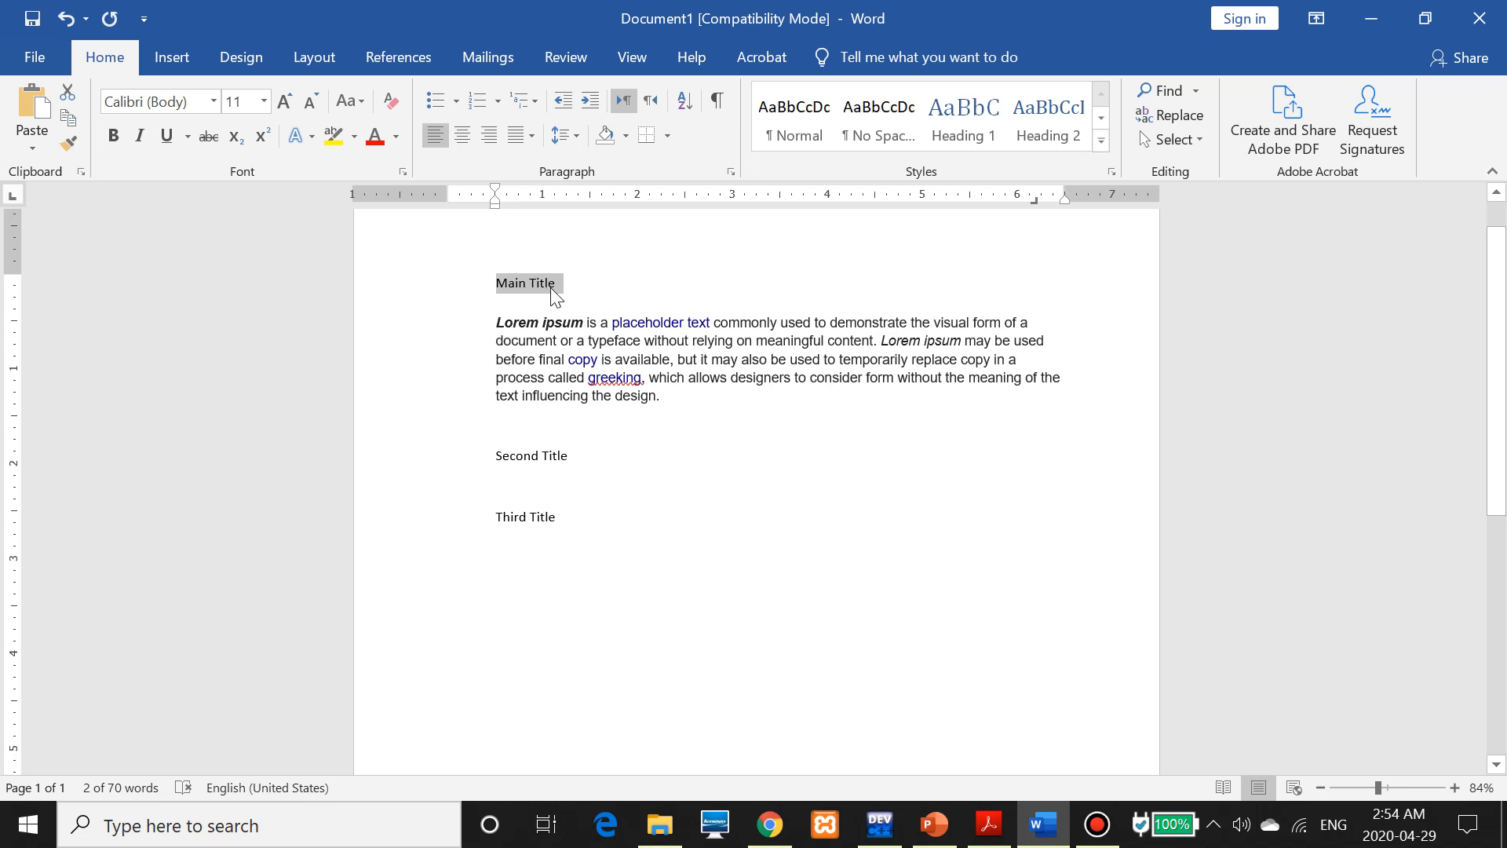
Apply Heading 1 to Main Title, Second Title and Third Title, and add a blank line above Main Title
{"action": "left_click", "coordinate": [953, 130]}
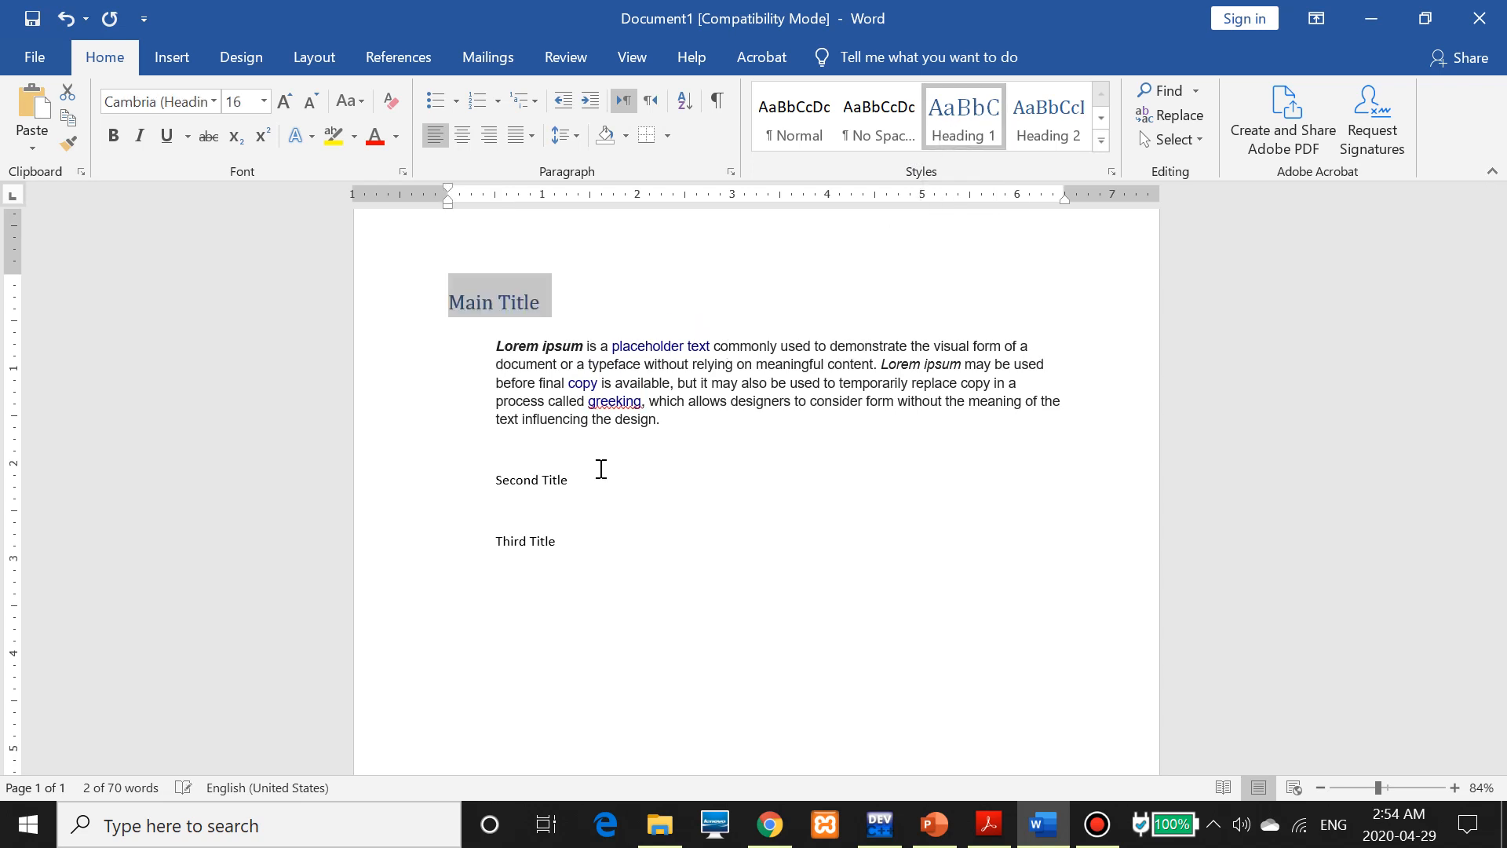
{"action": "left_click_drag", "start_coordinate": [597, 478], "coordinate": [494, 480]}
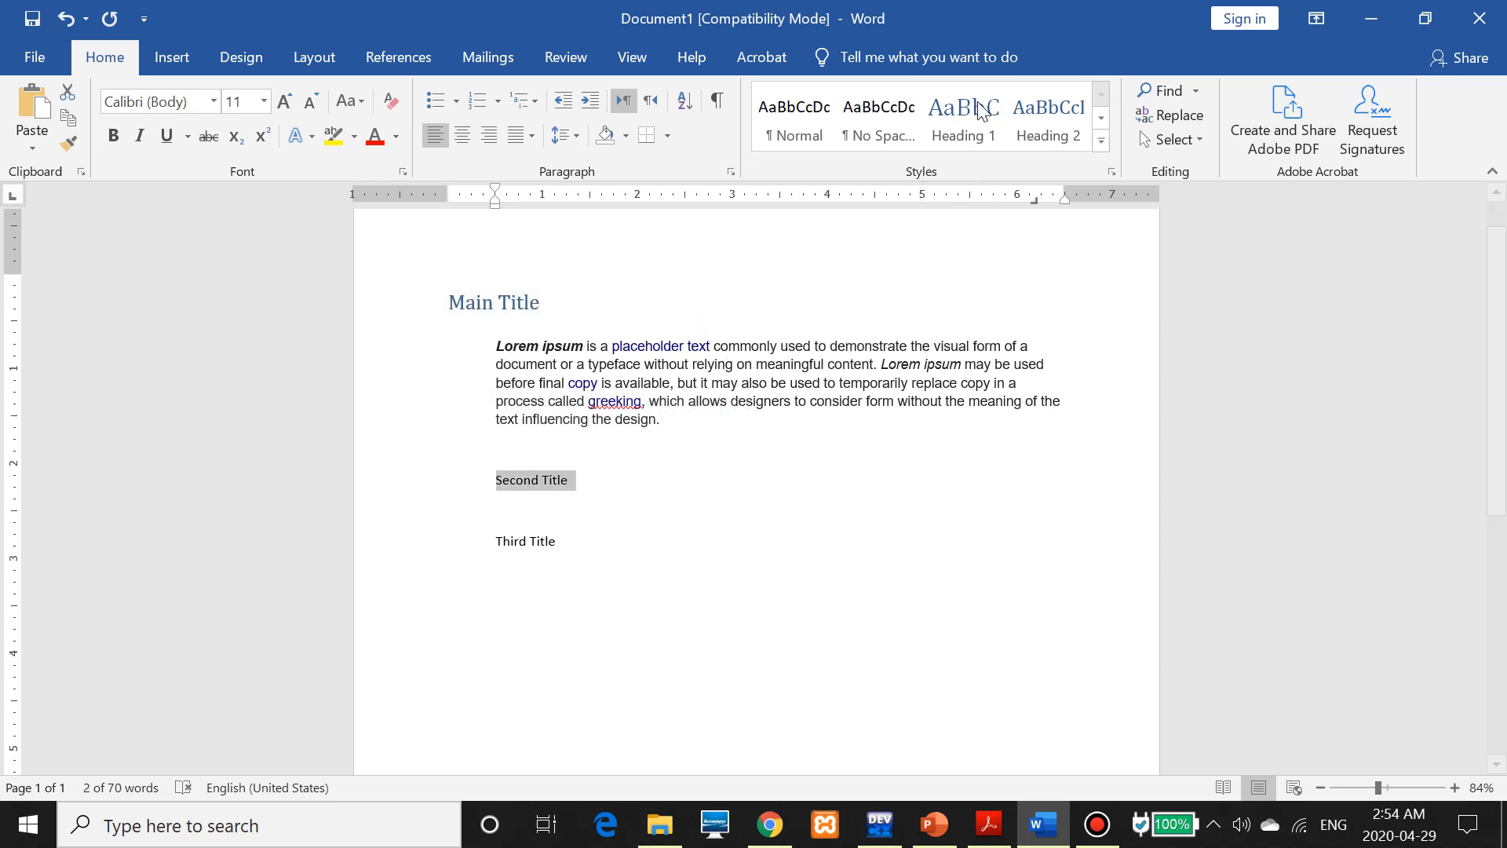
{"action": "left_click", "coordinate": [962, 121]}
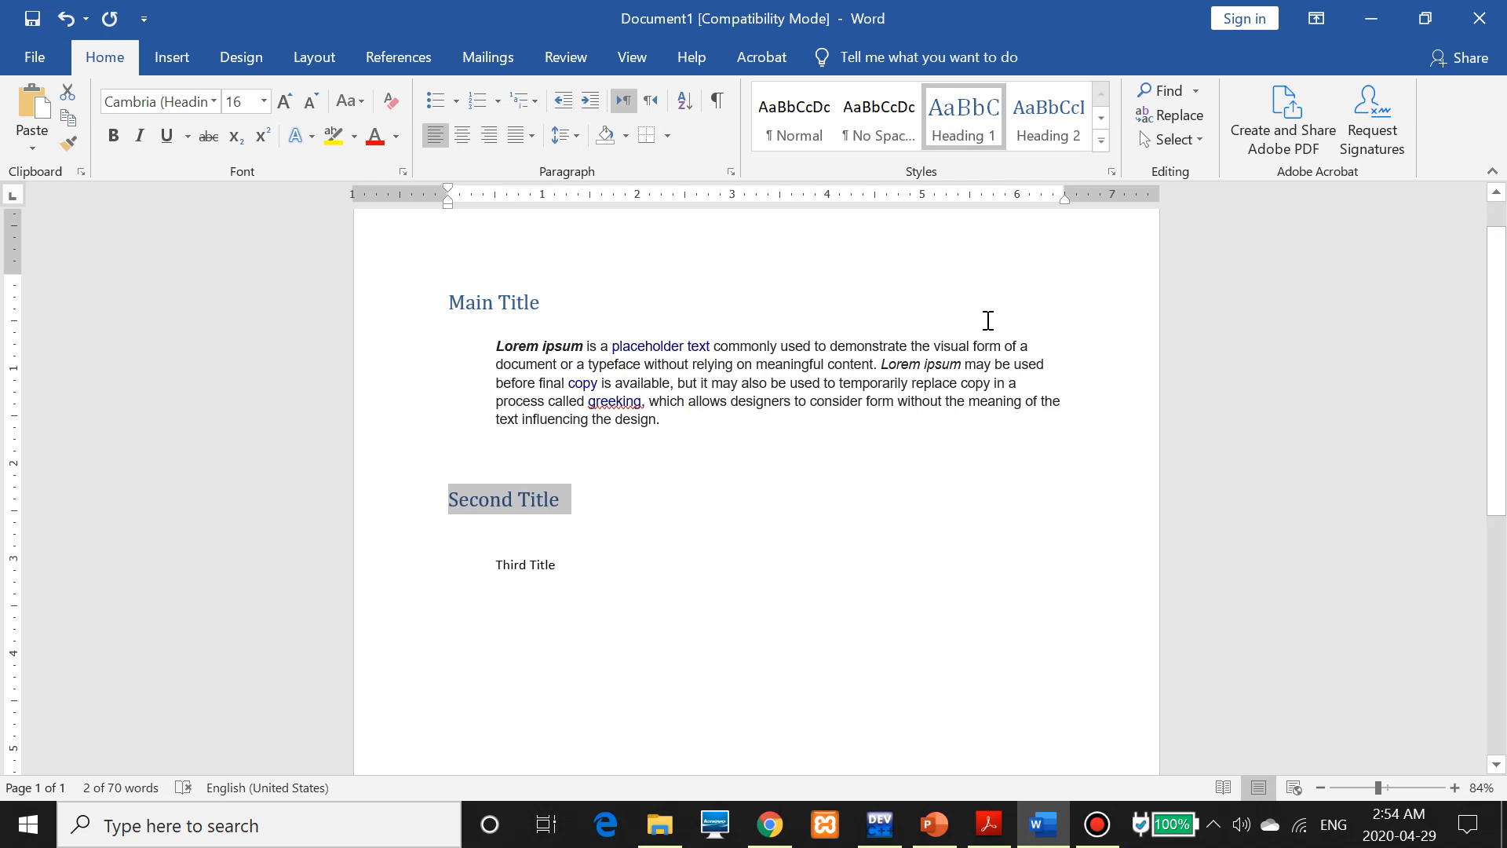
{"action": "left_click_drag", "start_coordinate": [585, 567], "coordinate": [496, 567]}
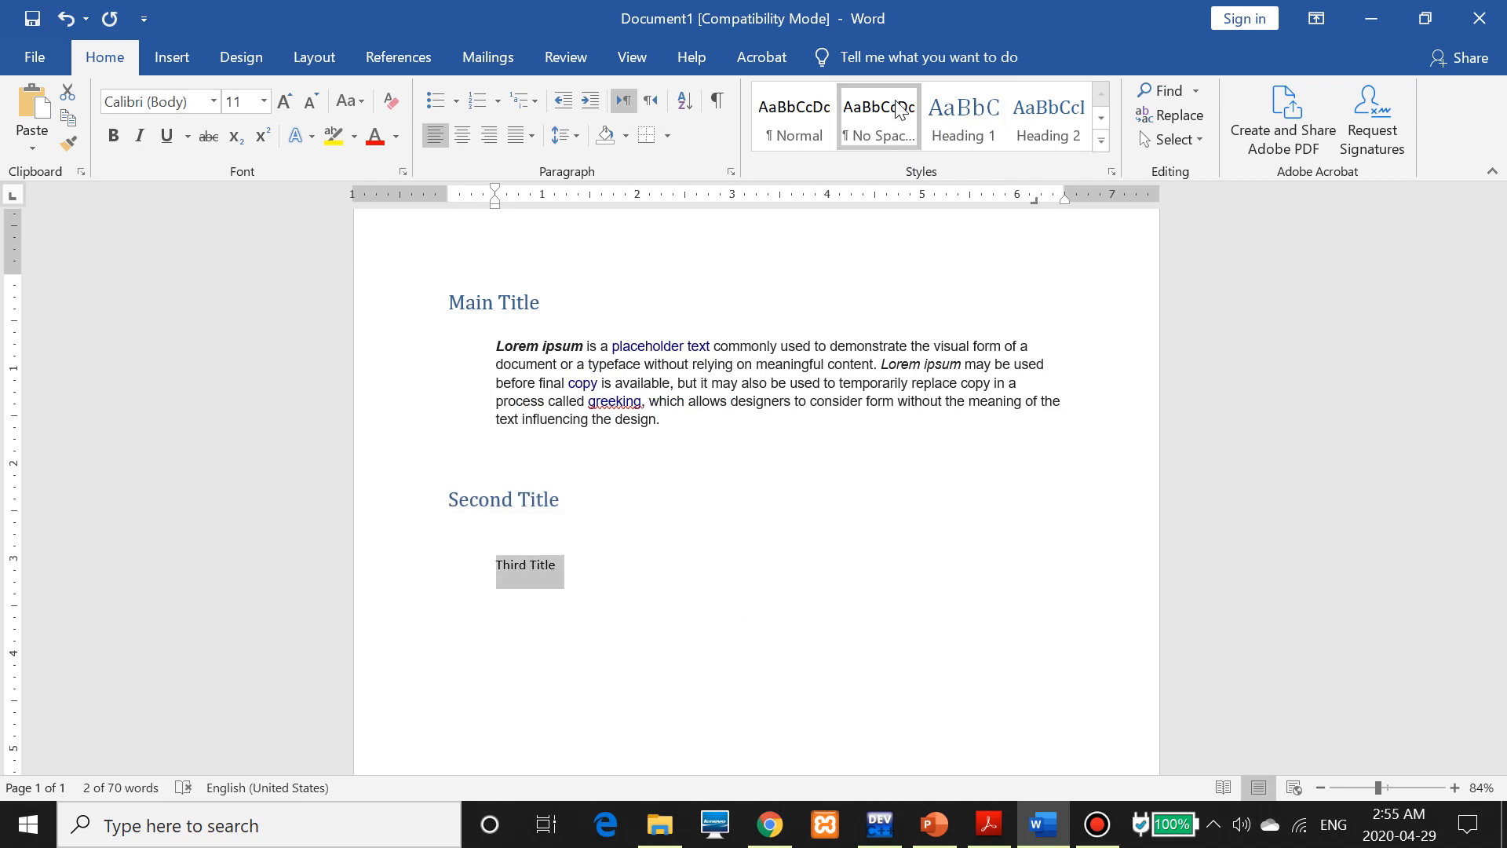
{"action": "left_click", "coordinate": [940, 114]}
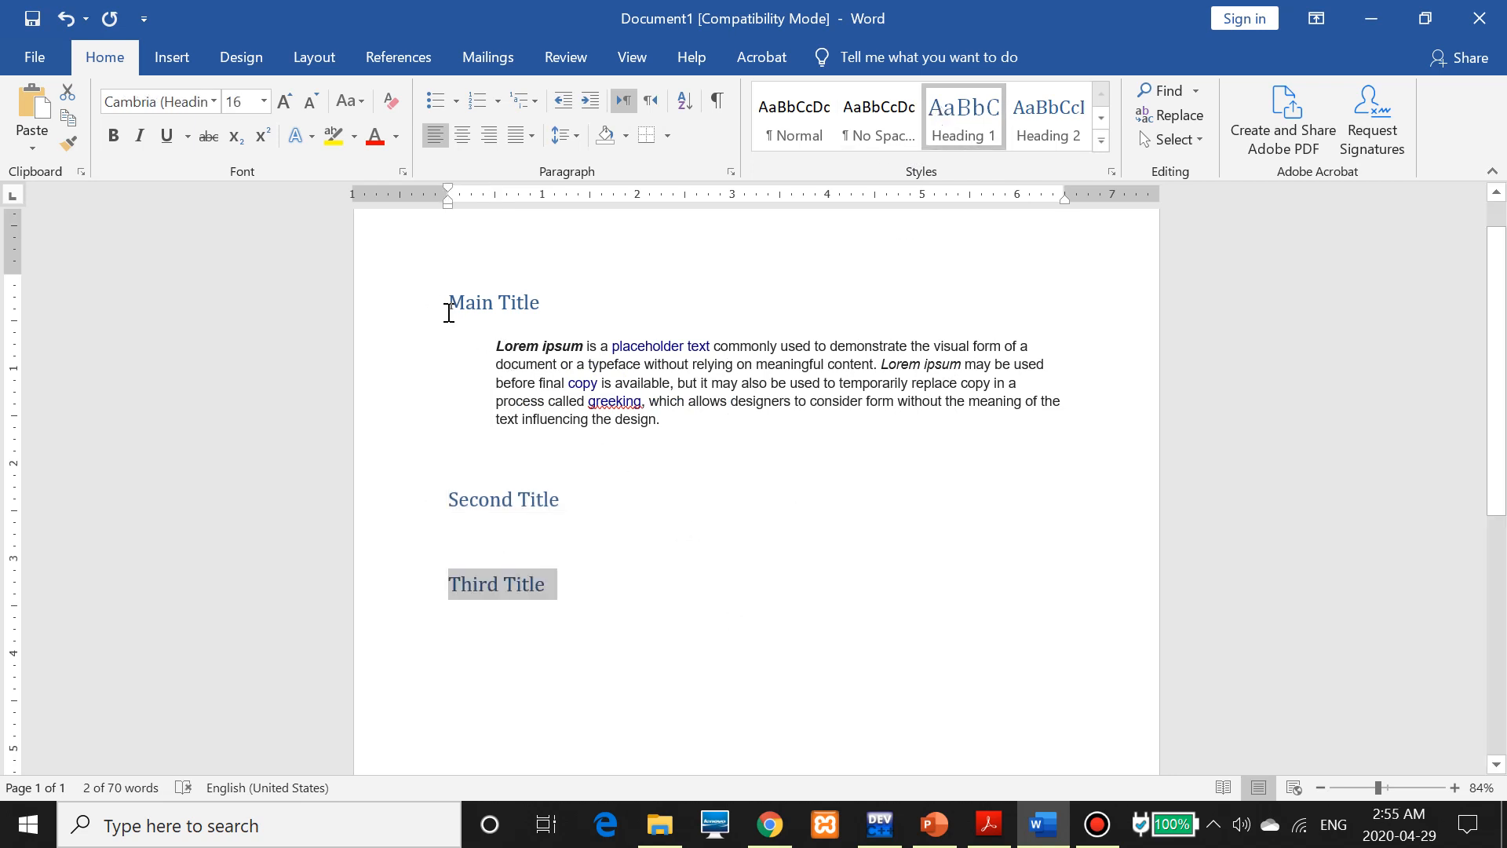
{"action": "left_click", "coordinate": [452, 271]}
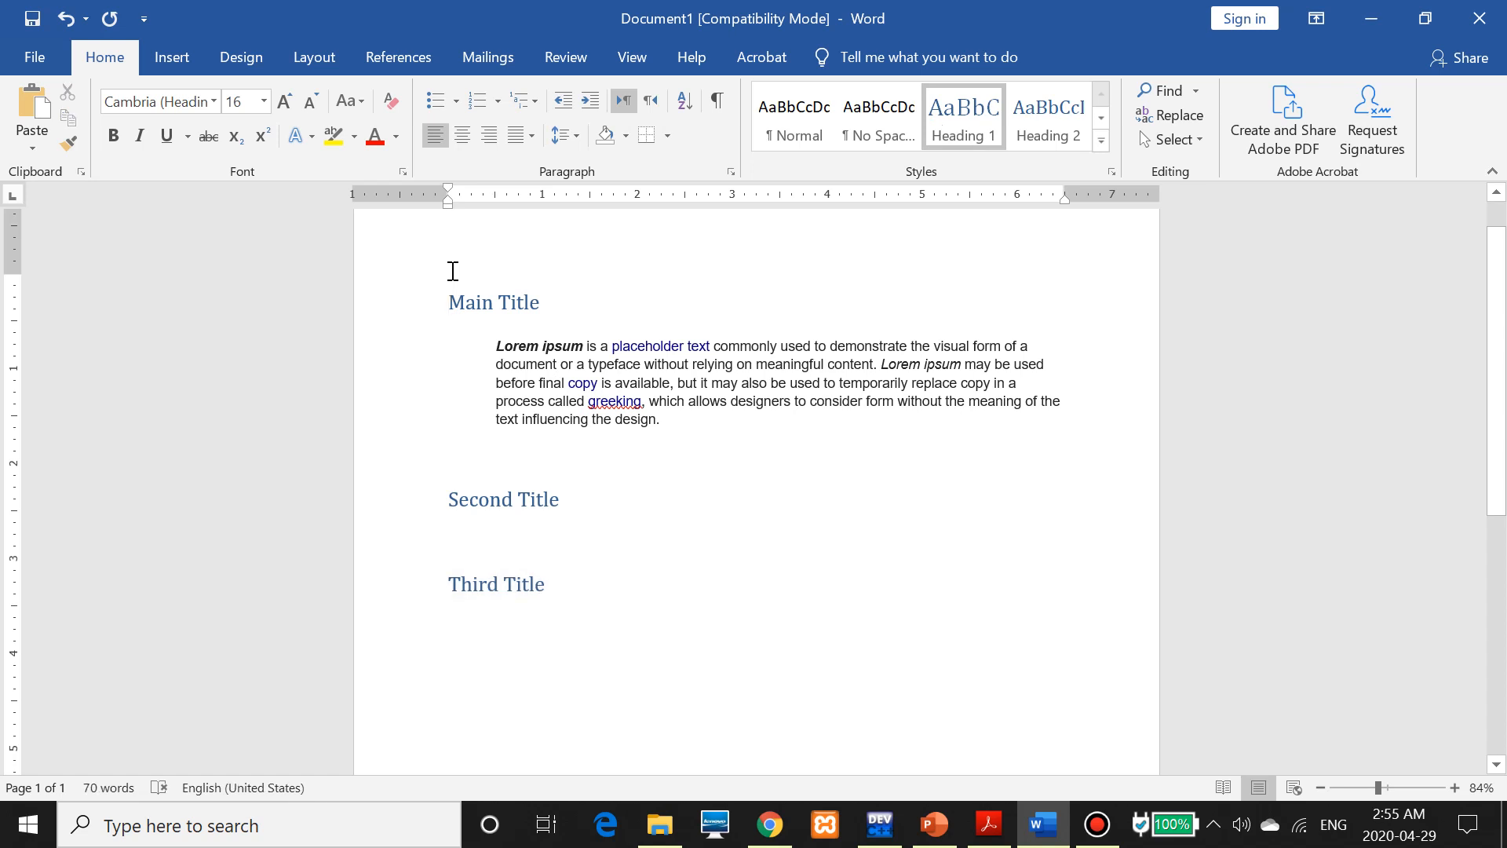
{"action": "key", "text": "Return"}
{"action": "key", "text": "Return"}
{"action": "key", "text": "Return"}
{"action": "key", "text": "Return"}
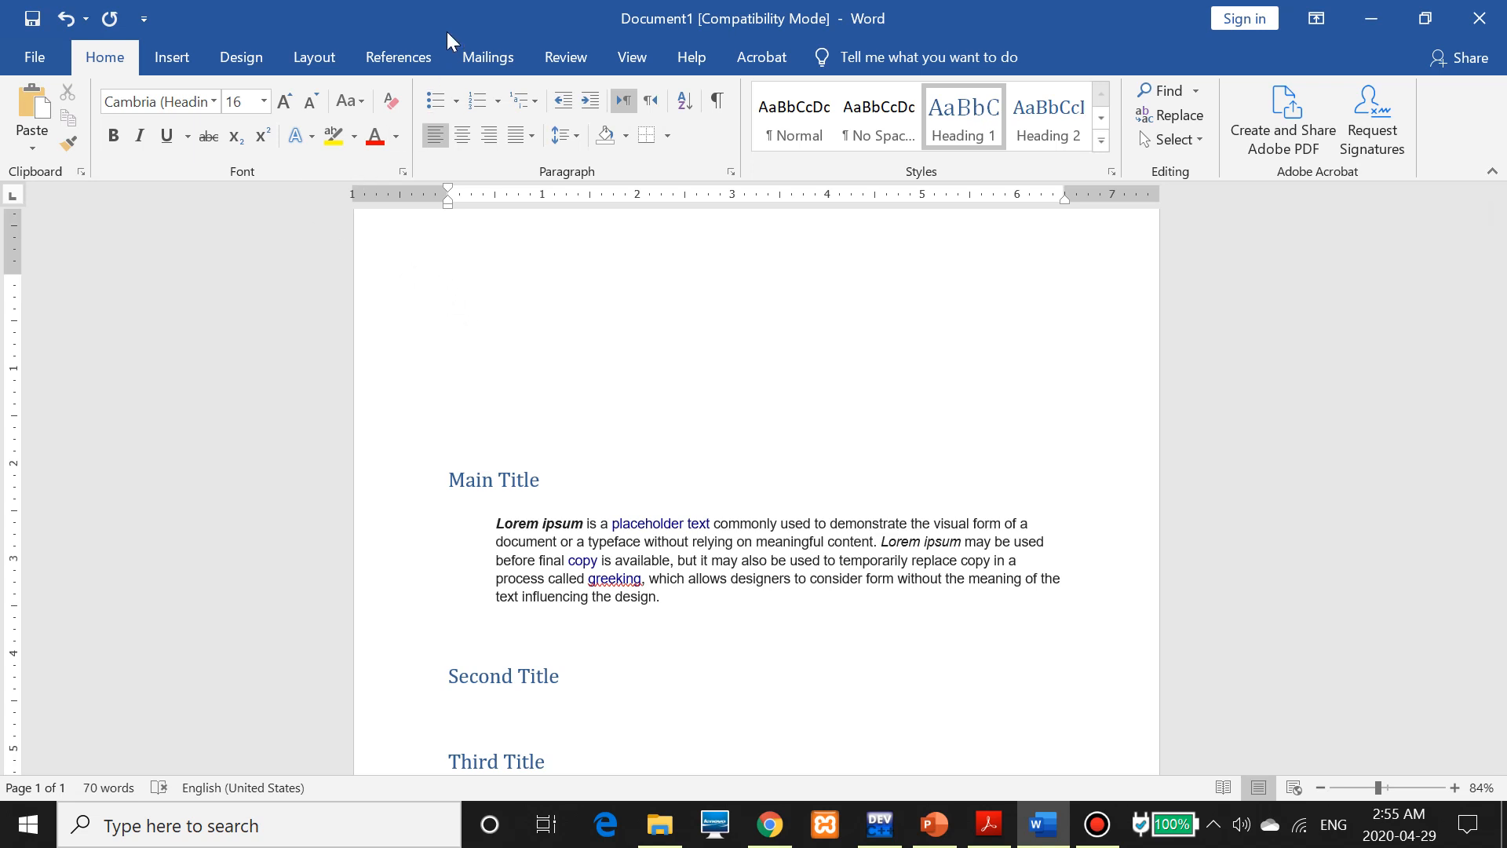
Insert an Automatic Table 1 contents table at the top of the document
{"action": "left_click", "coordinate": [380, 65]}
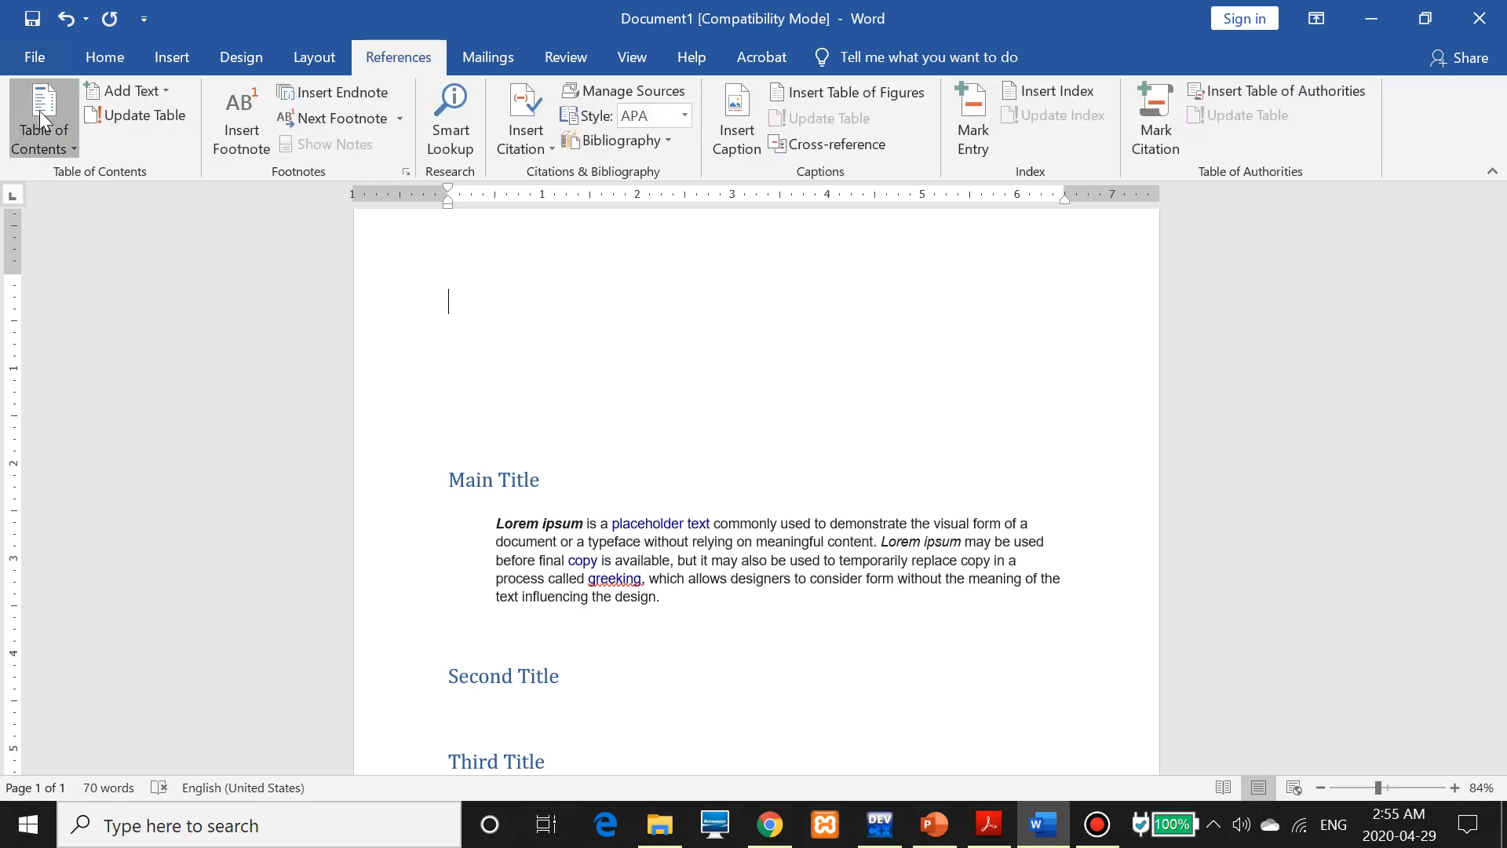
{"action": "left_click", "coordinate": [39, 111]}
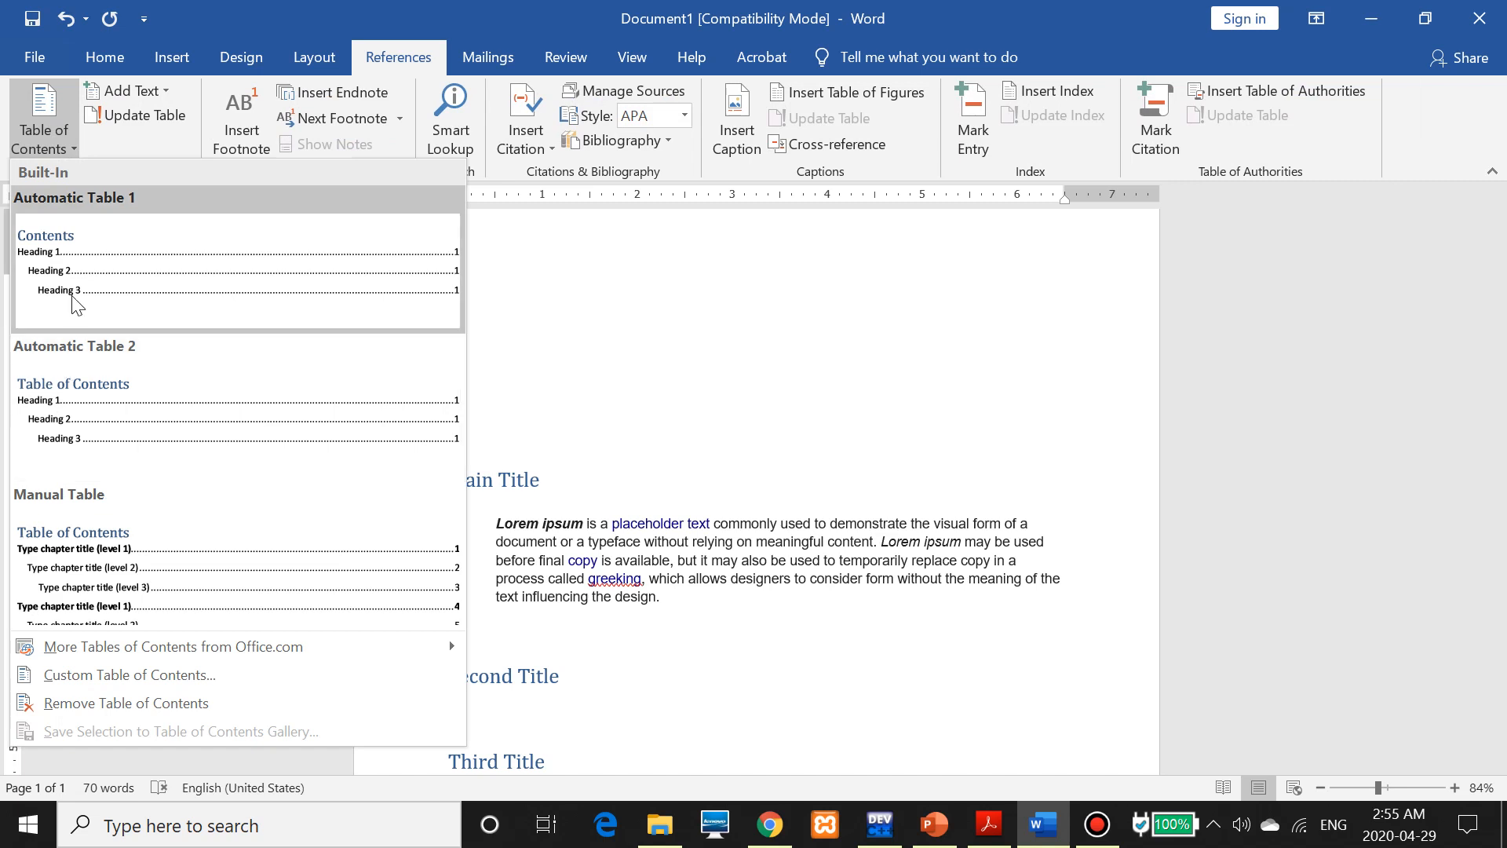
{"action": "left_click", "coordinate": [78, 270]}
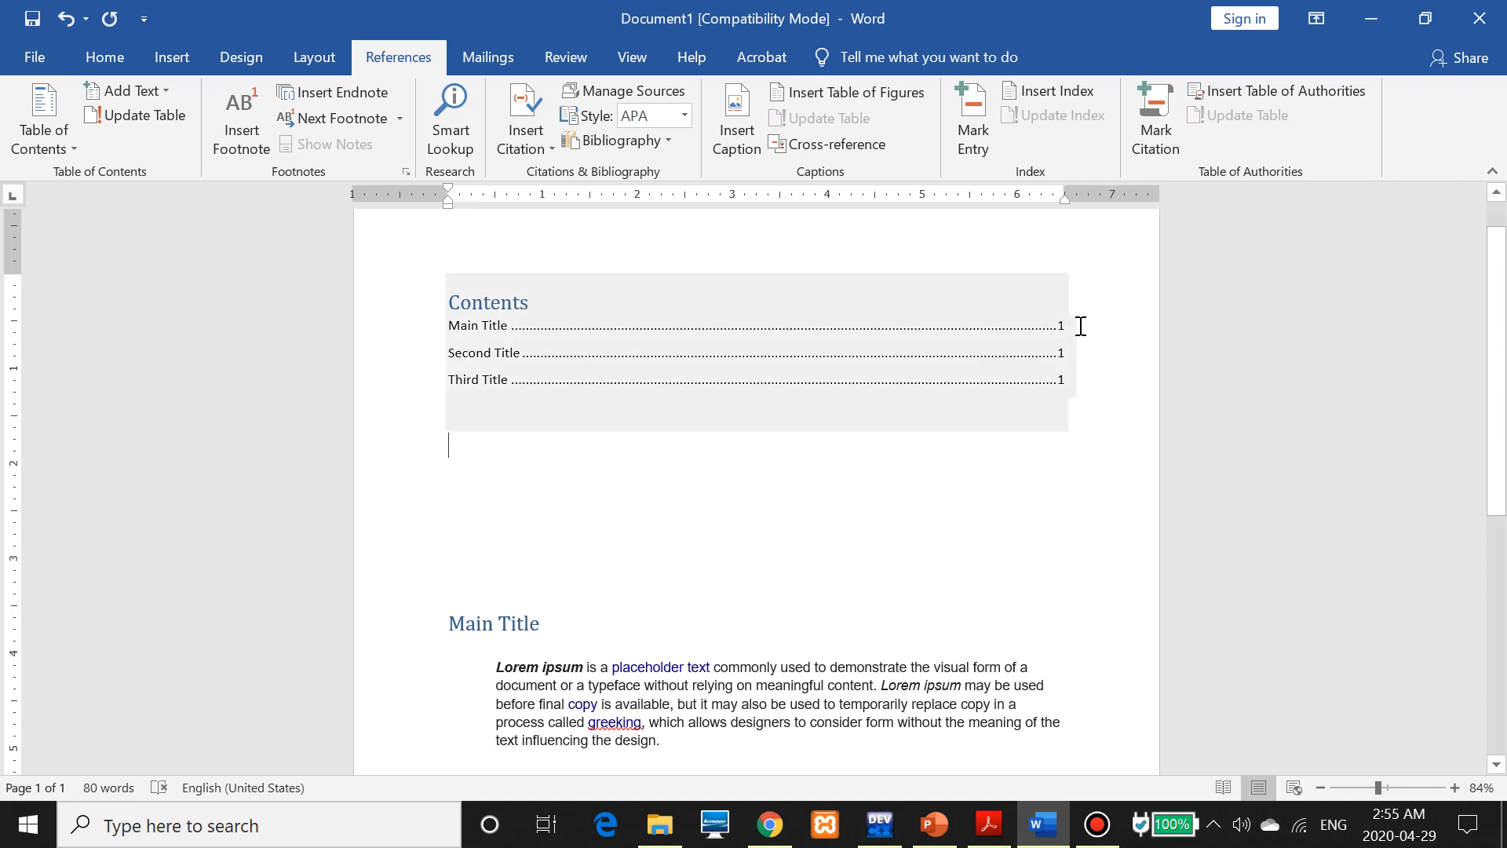
Start a new empty line below Third Title
{"action": "scroll", "coordinate": [879, 556], "scroll_direction": "down", "scroll_amount": 3}
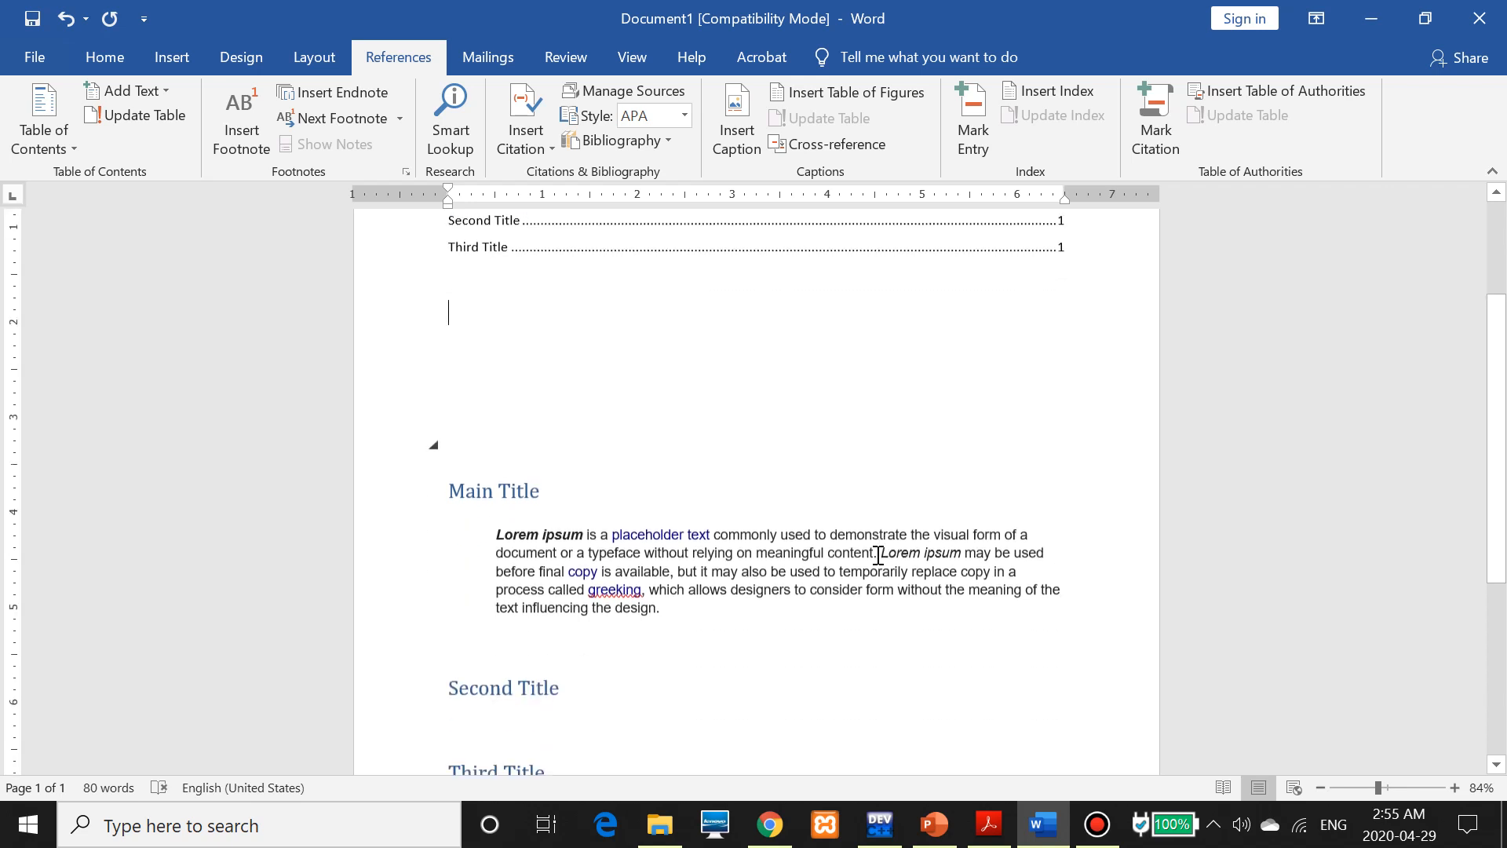
{"action": "scroll", "coordinate": [876, 549], "scroll_direction": "down", "scroll_amount": 2}
{"action": "left_click", "coordinate": [580, 667]}
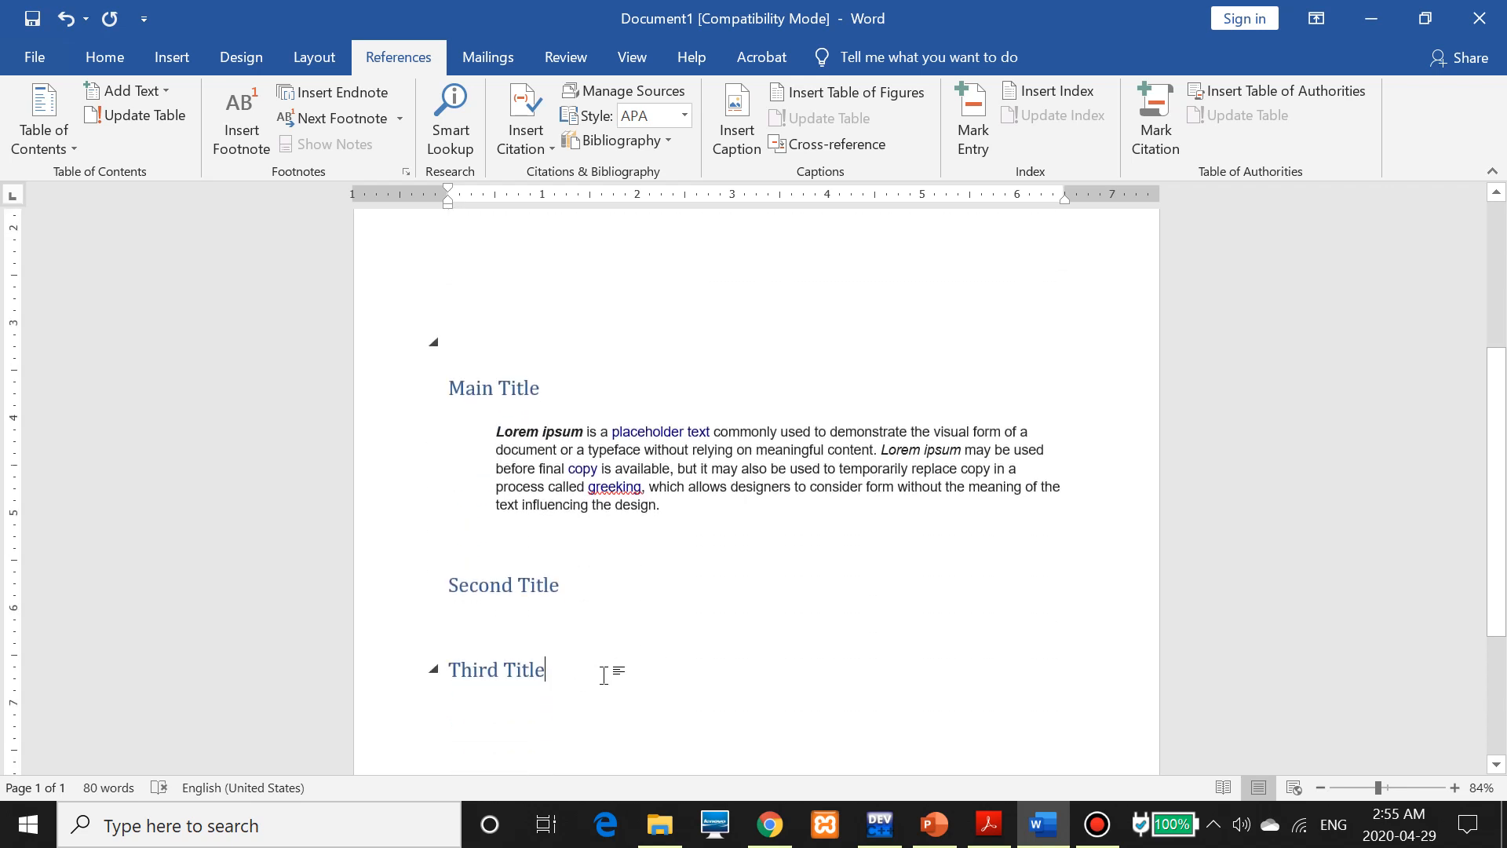
{"action": "key", "text": "Return"}
{"action": "key", "text": "Return"}
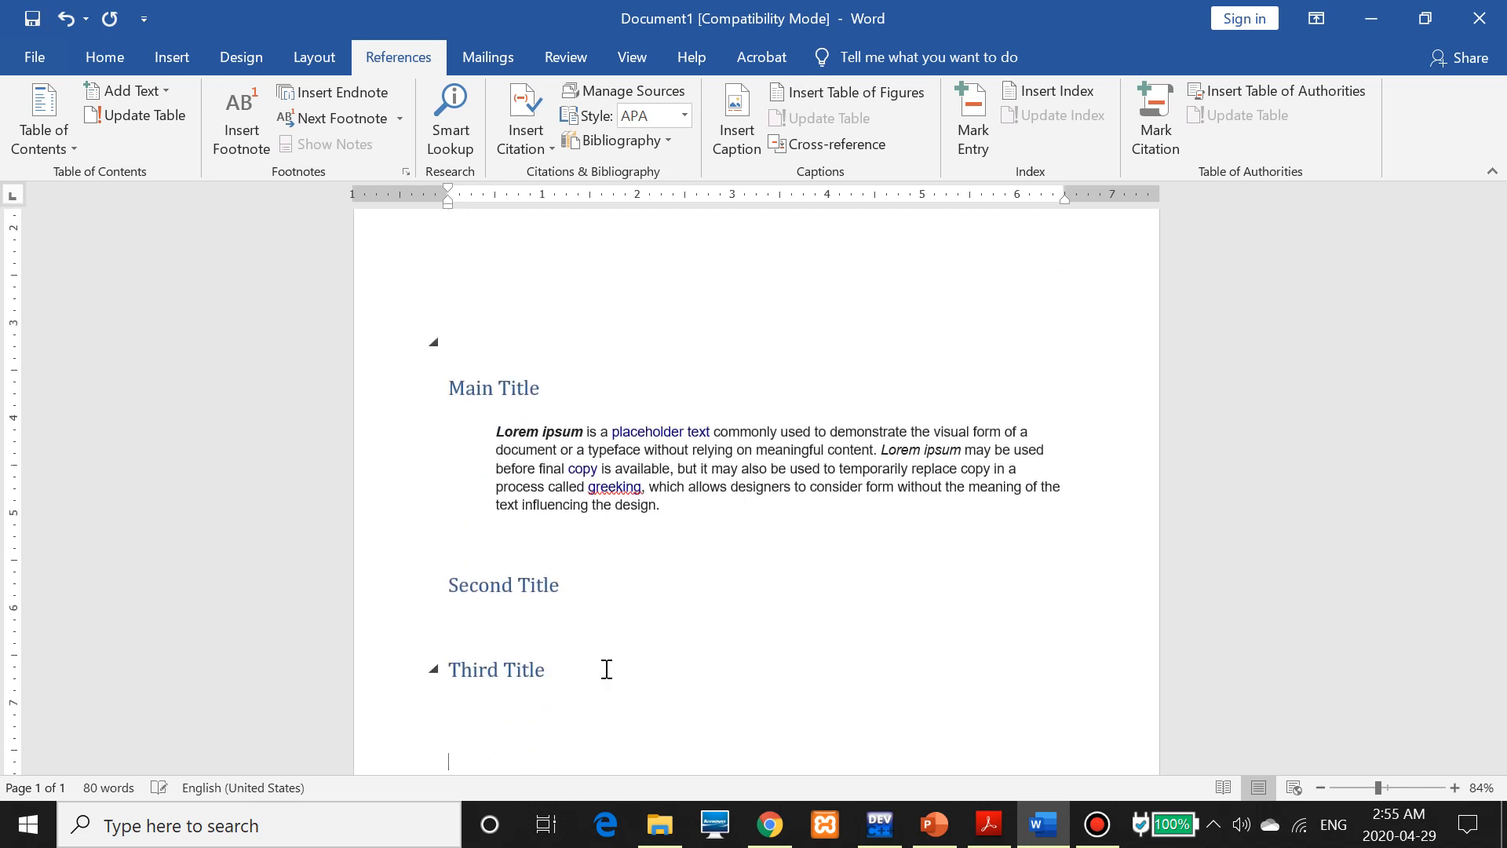
Add a 'Fourth Title' line below Third Title and style it Heading 1
{"action": "key", "text": "Return"}
{"action": "type", "text": "Fourth Title"}
{"action": "scroll", "coordinate": [620, 660], "scroll_direction": "down", "scroll_amount": 1}
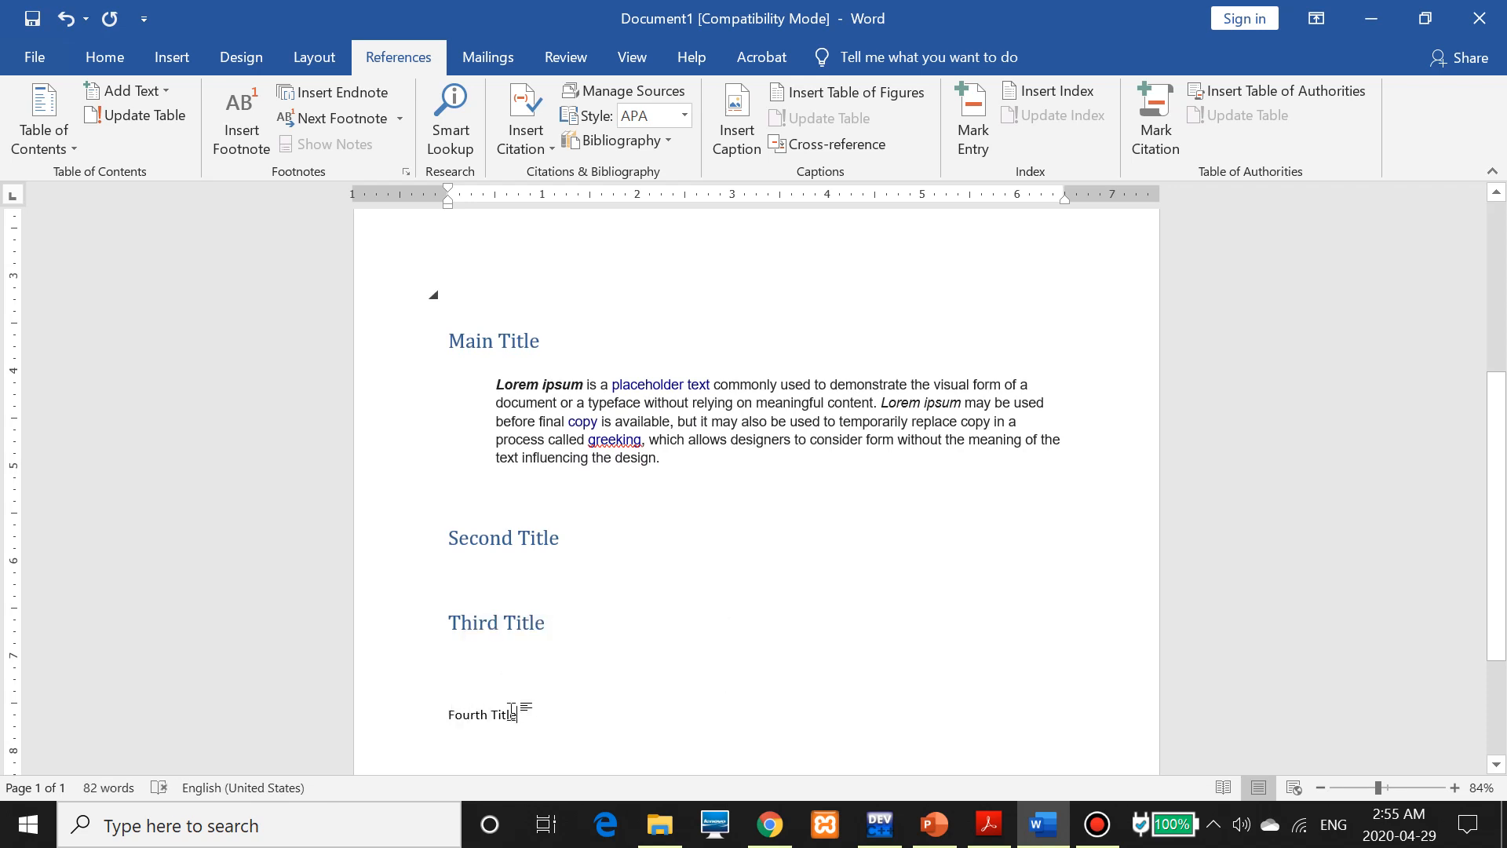
{"action": "left_click_drag", "start_coordinate": [512, 710], "coordinate": [427, 711]}
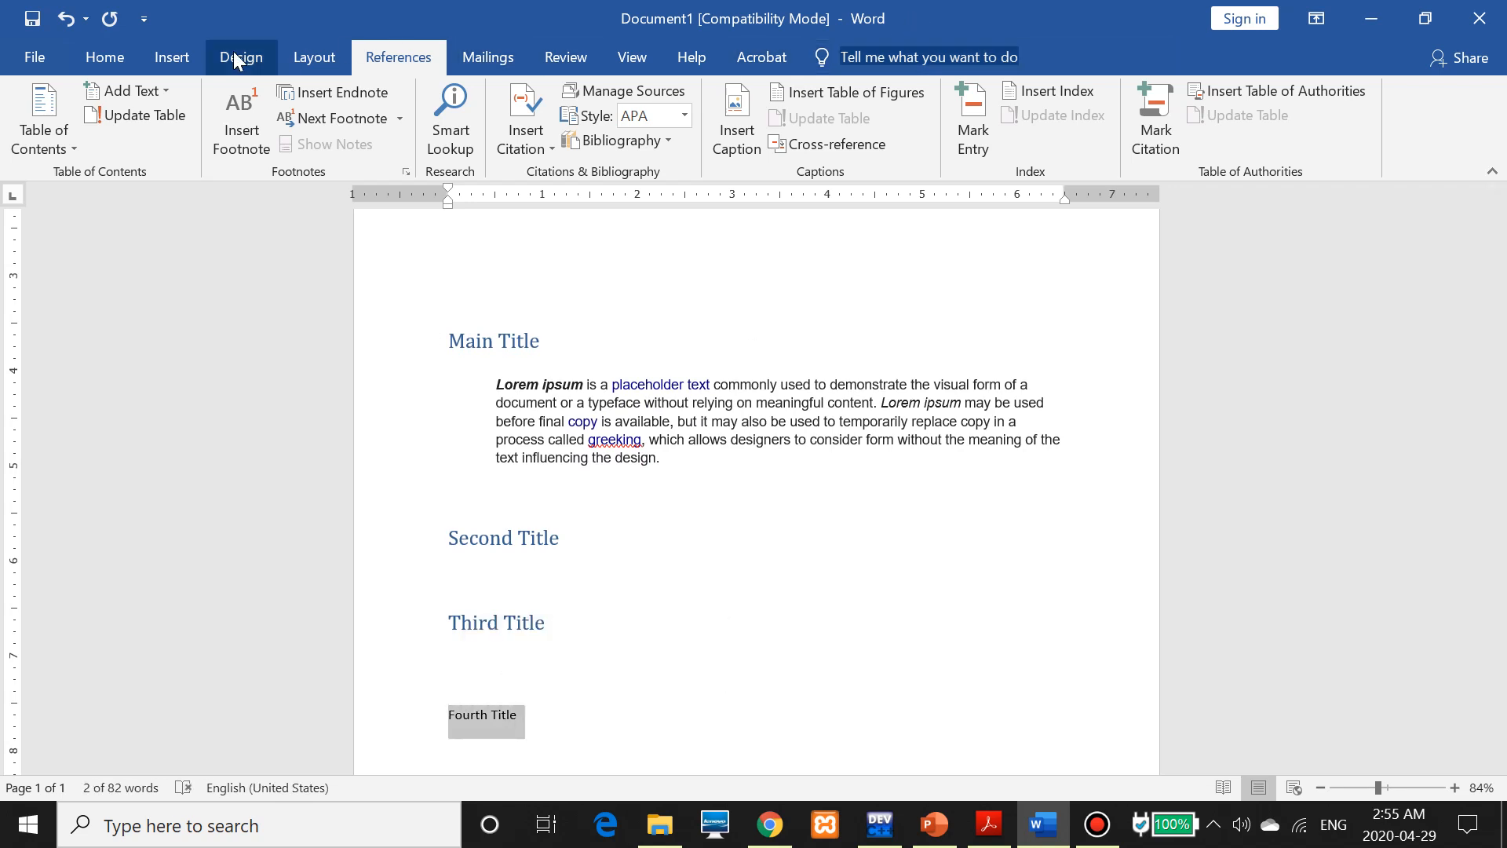
{"action": "left_click", "coordinate": [129, 60]}
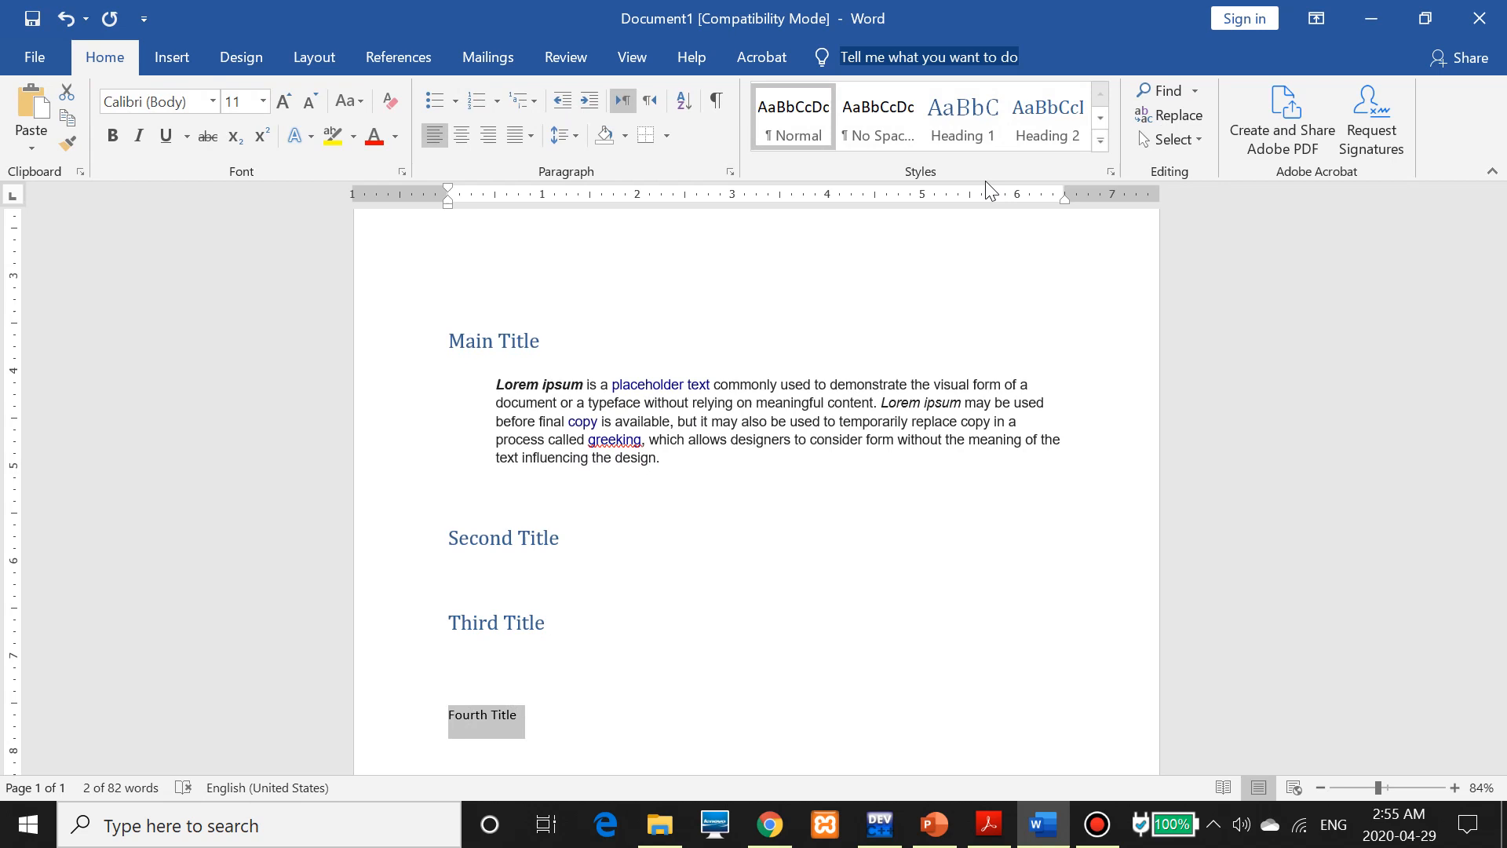
{"action": "left_click", "coordinate": [966, 120]}
{"action": "left_click", "coordinate": [966, 120]}
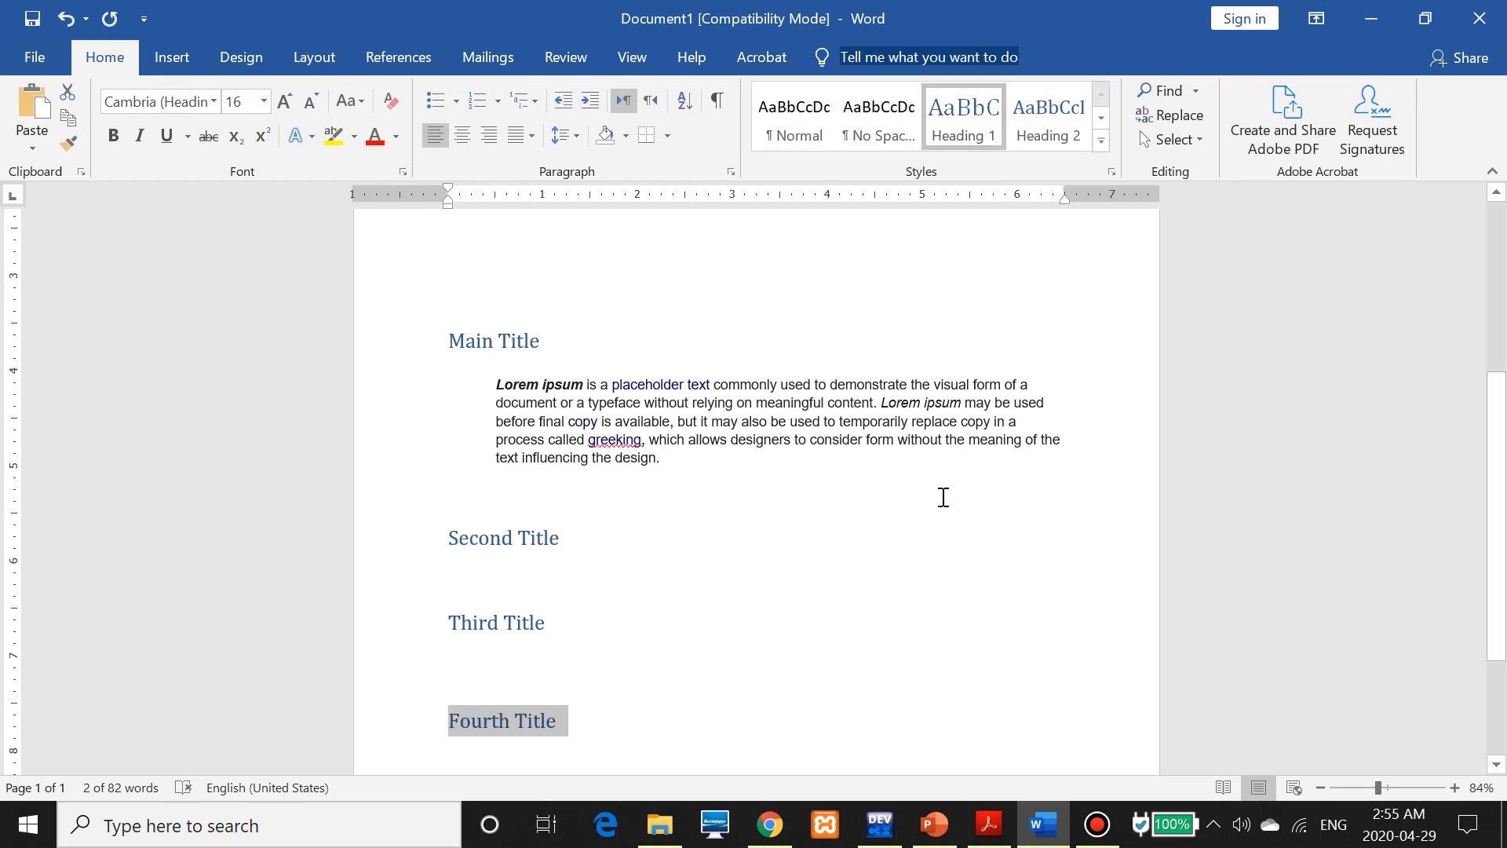
{"action": "scroll", "coordinate": [532, 343], "scroll_direction": "up", "scroll_amount": 5}
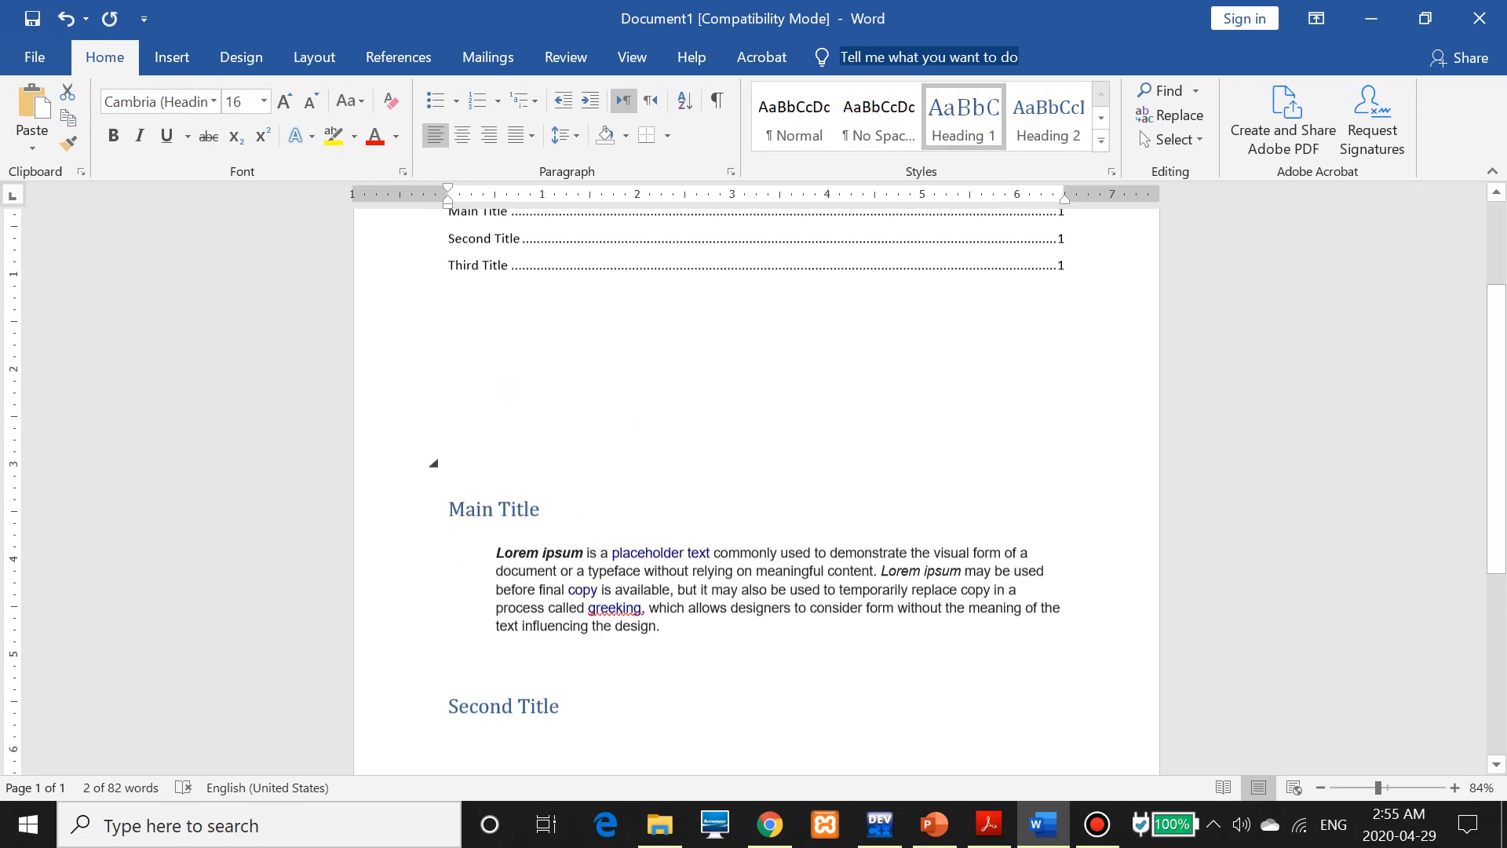
{"action": "scroll", "coordinate": [567, 667], "scroll_direction": "down", "scroll_amount": 5}
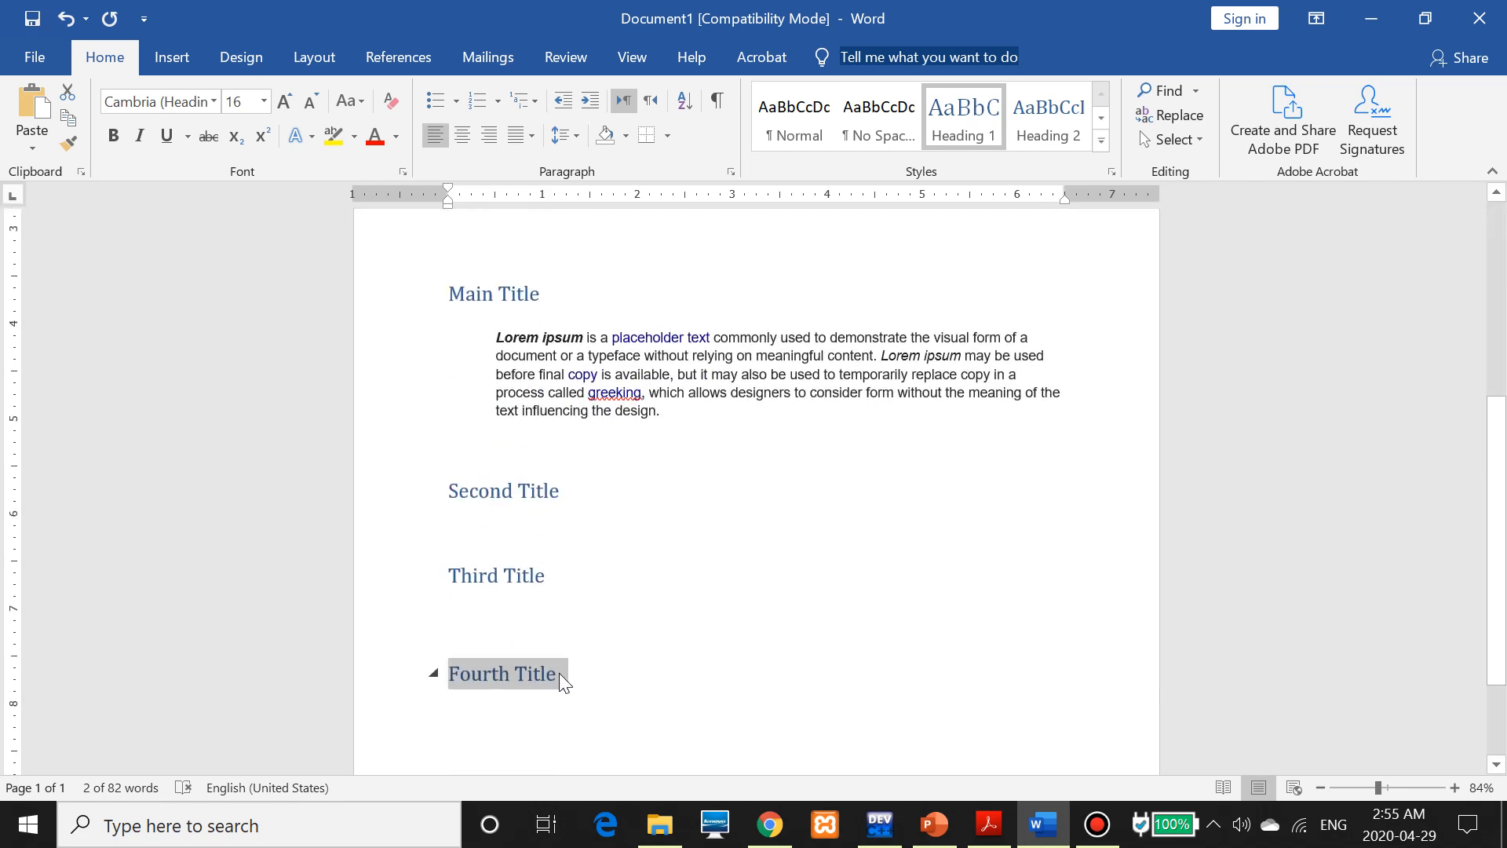
{"action": "scroll", "coordinate": [576, 338], "scroll_direction": "up", "scroll_amount": 5}
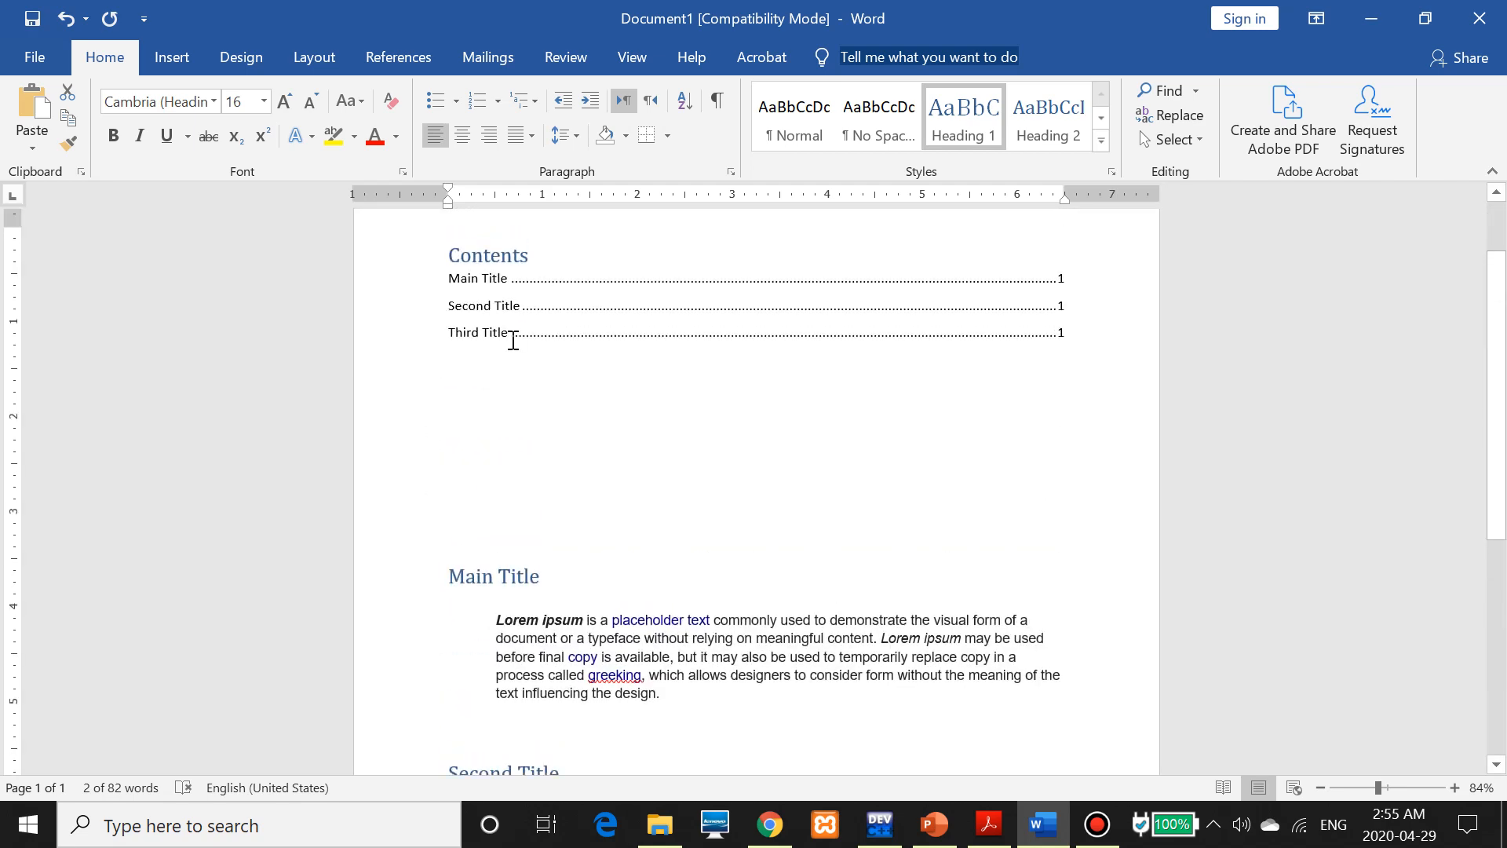
{"action": "scroll", "coordinate": [639, 501], "scroll_direction": "down", "scroll_amount": 2}
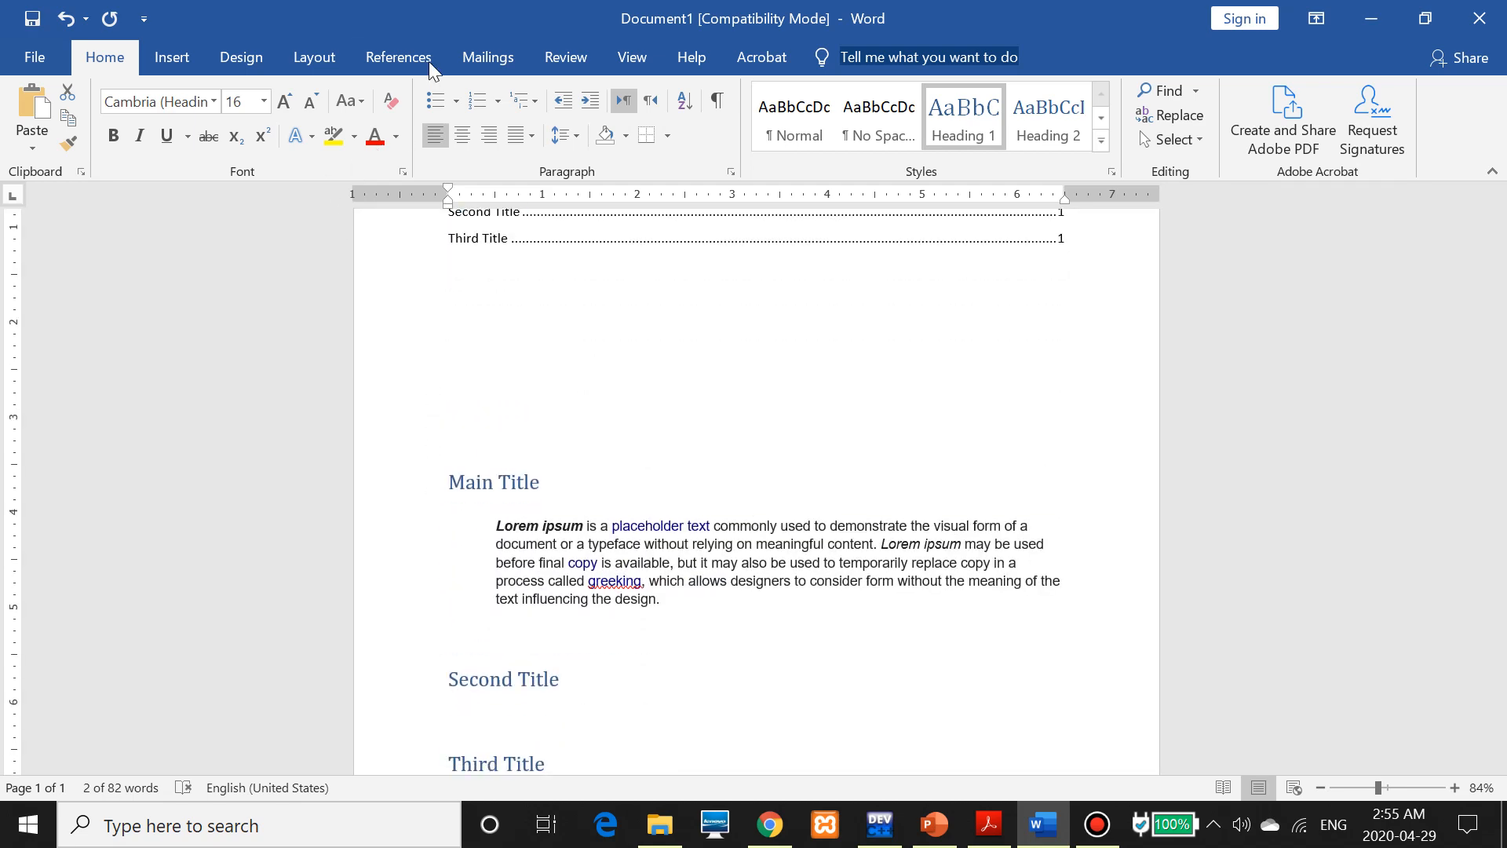
Update the entire Contents table so Fourth Title appears on page 1
{"action": "left_click", "coordinate": [408, 53]}
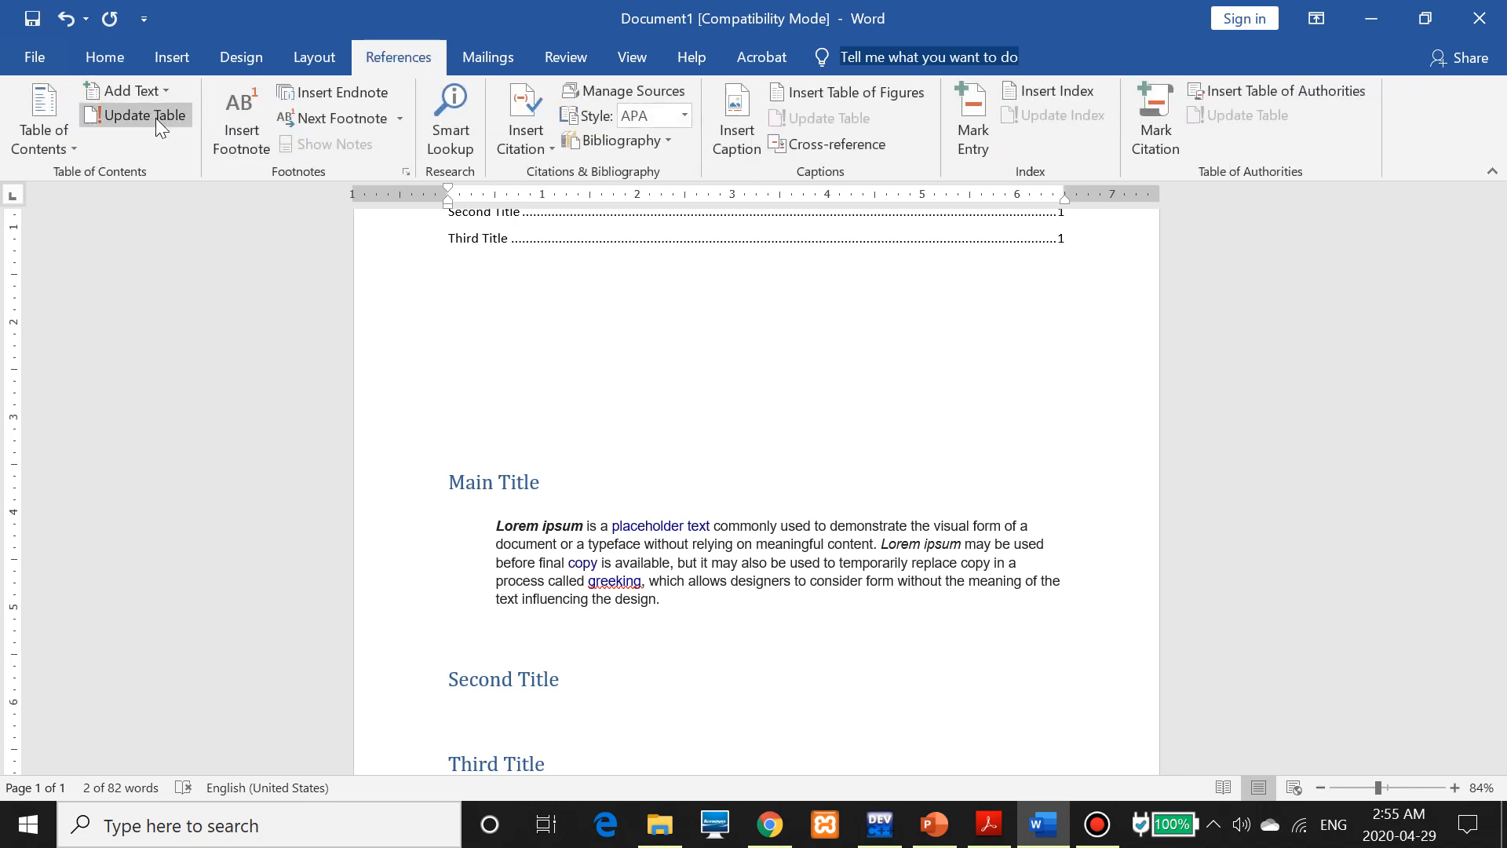
{"action": "left_click", "coordinate": [154, 118]}
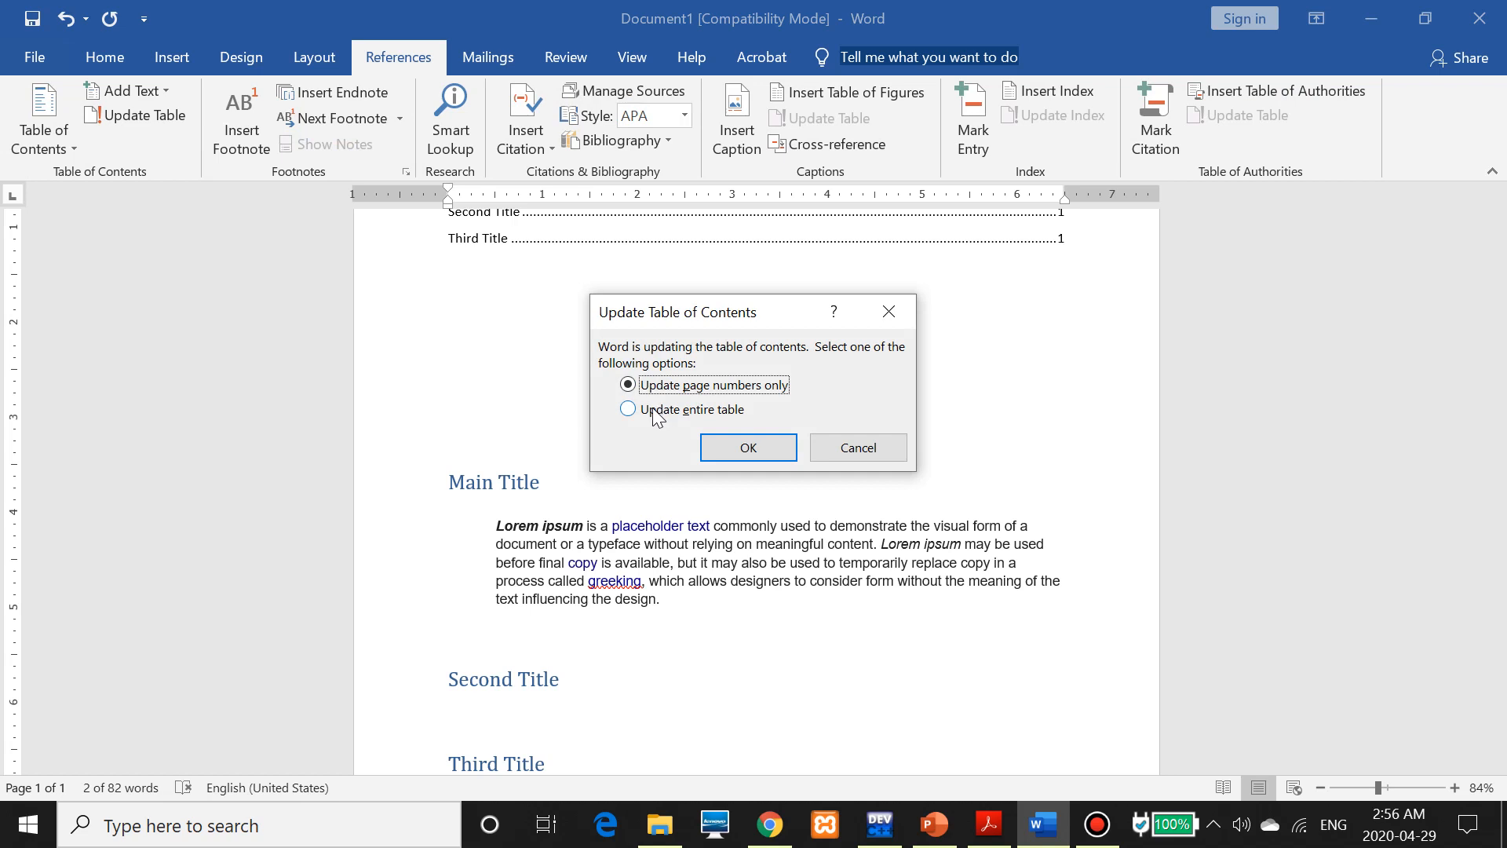
{"action": "left_click", "coordinate": [657, 414]}
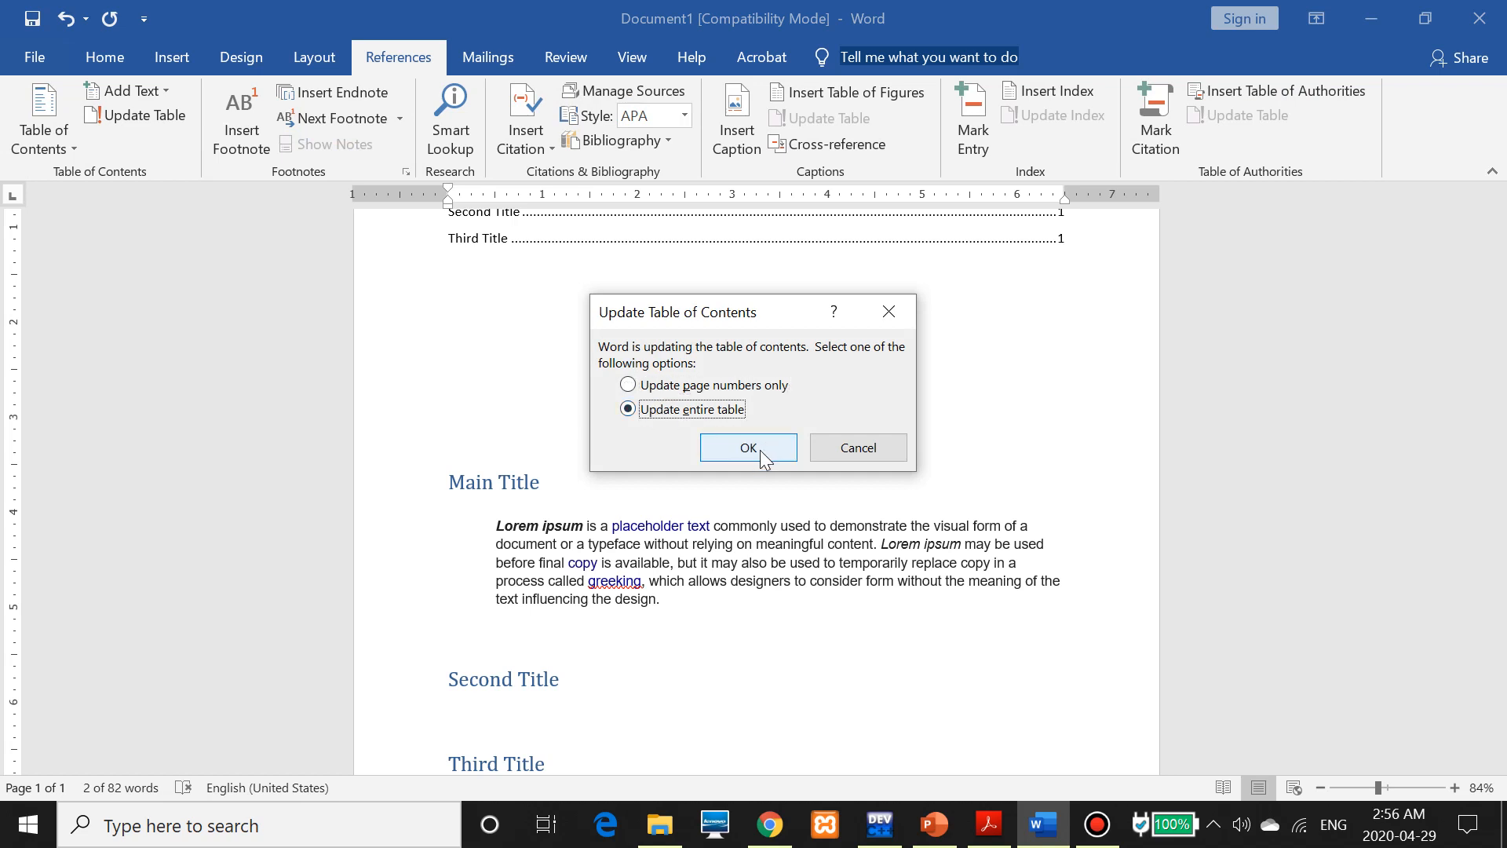
{"action": "left_click", "coordinate": [760, 450]}
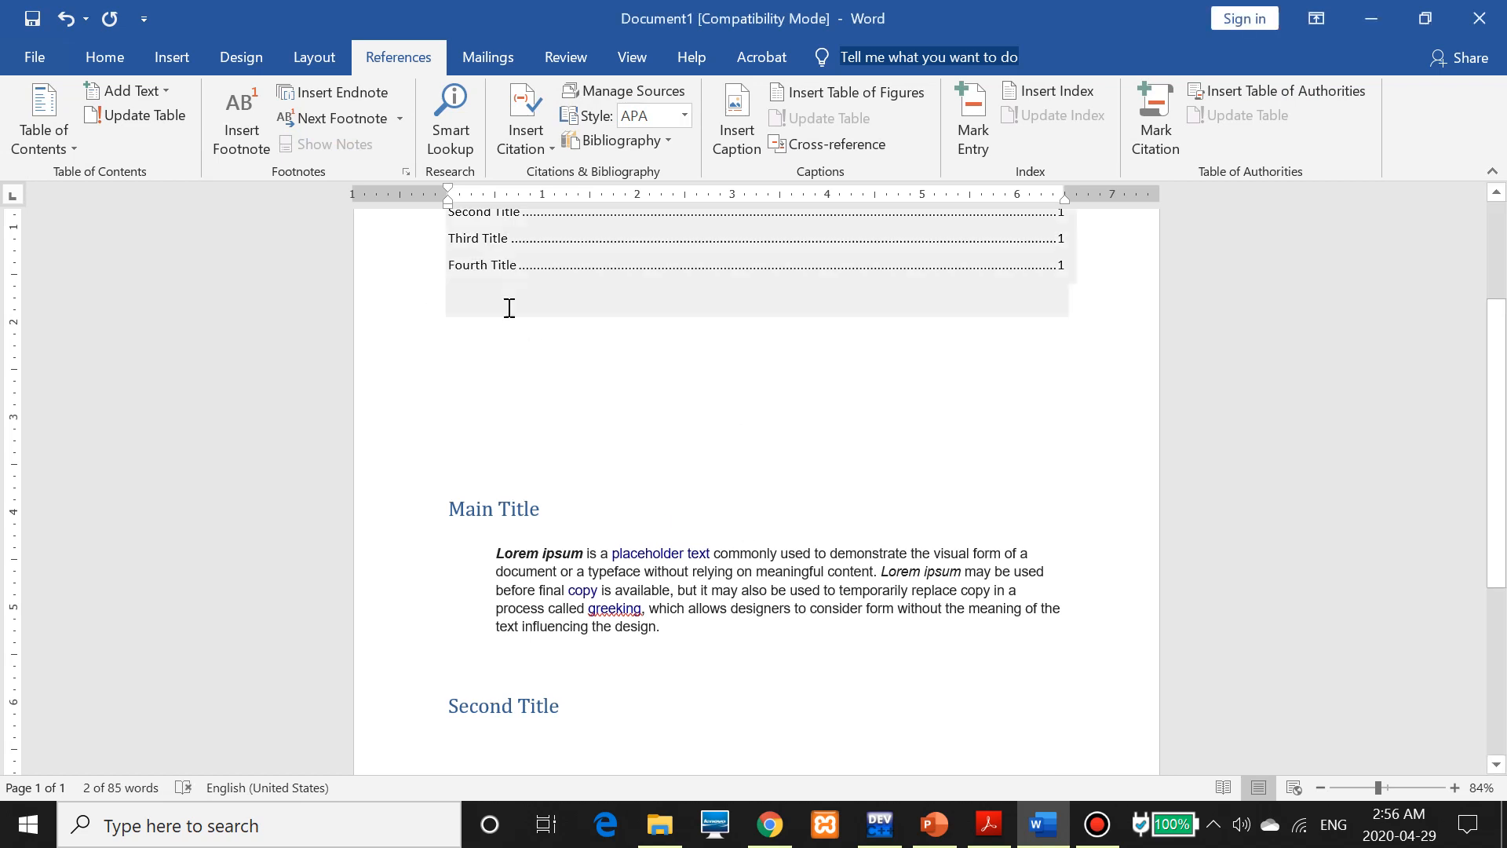
{"action": "scroll", "coordinate": [483, 365], "scroll_direction": "up", "scroll_amount": 3}
{"action": "scroll", "coordinate": [561, 440], "scroll_direction": "down", "scroll_amount": 1}
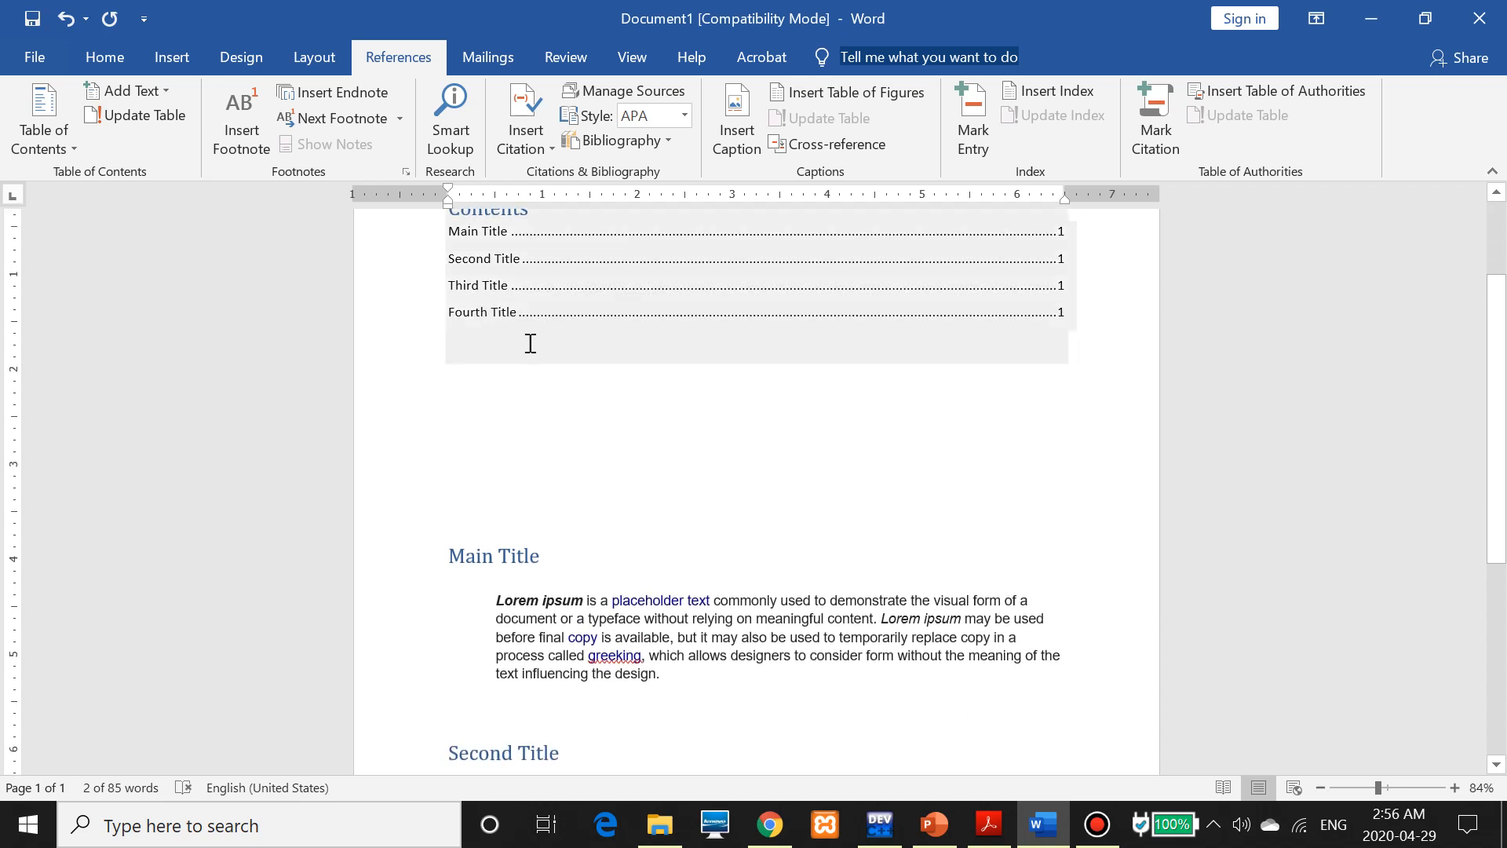
{"action": "scroll", "coordinate": [756, 433], "scroll_direction": "up", "scroll_amount": 2}
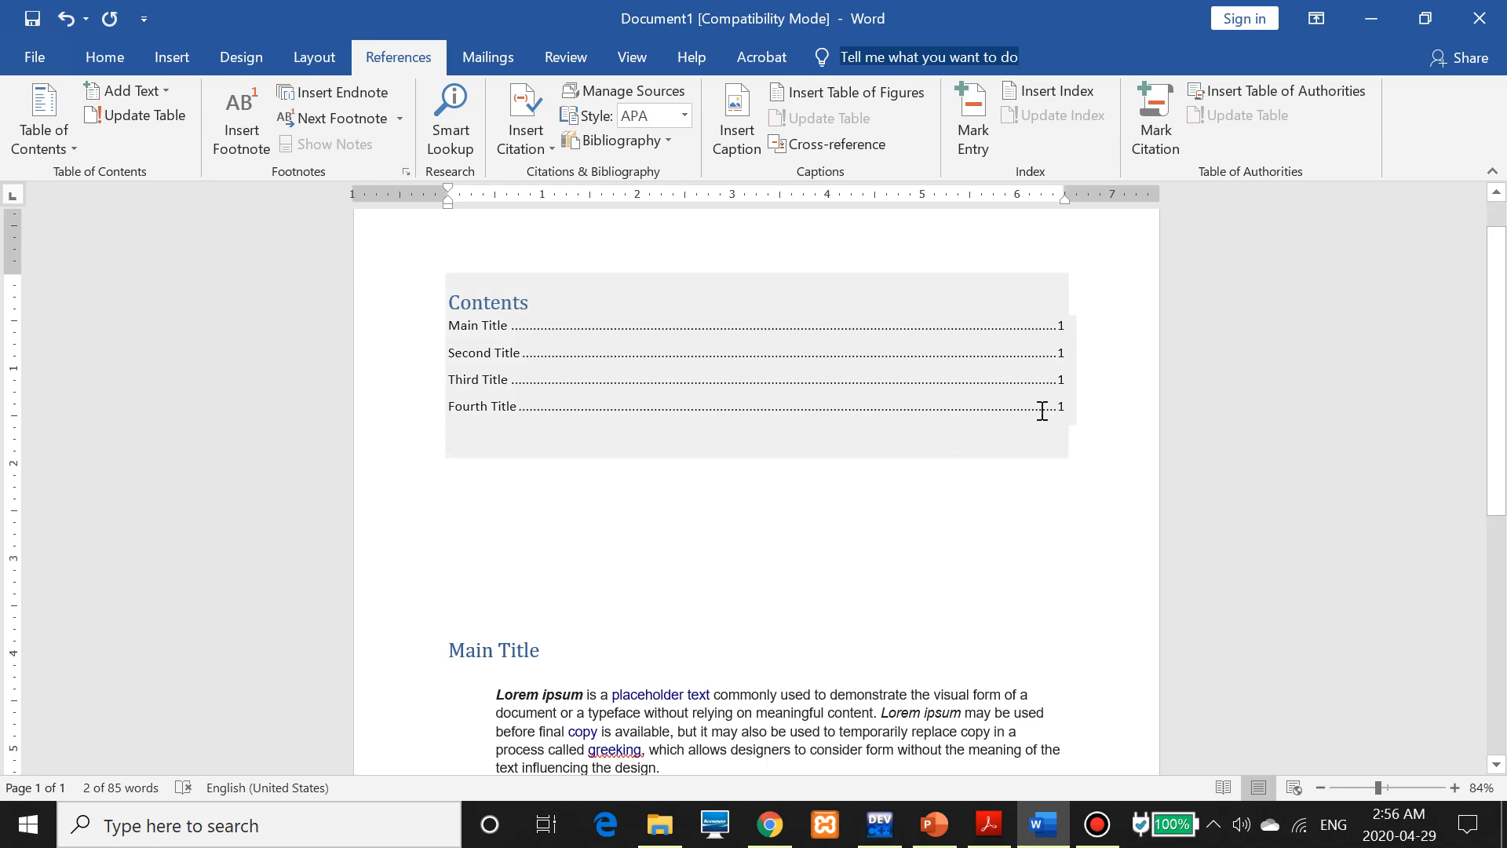
{"action": "left_click", "coordinate": [1020, 433], "text": "ctrl"}
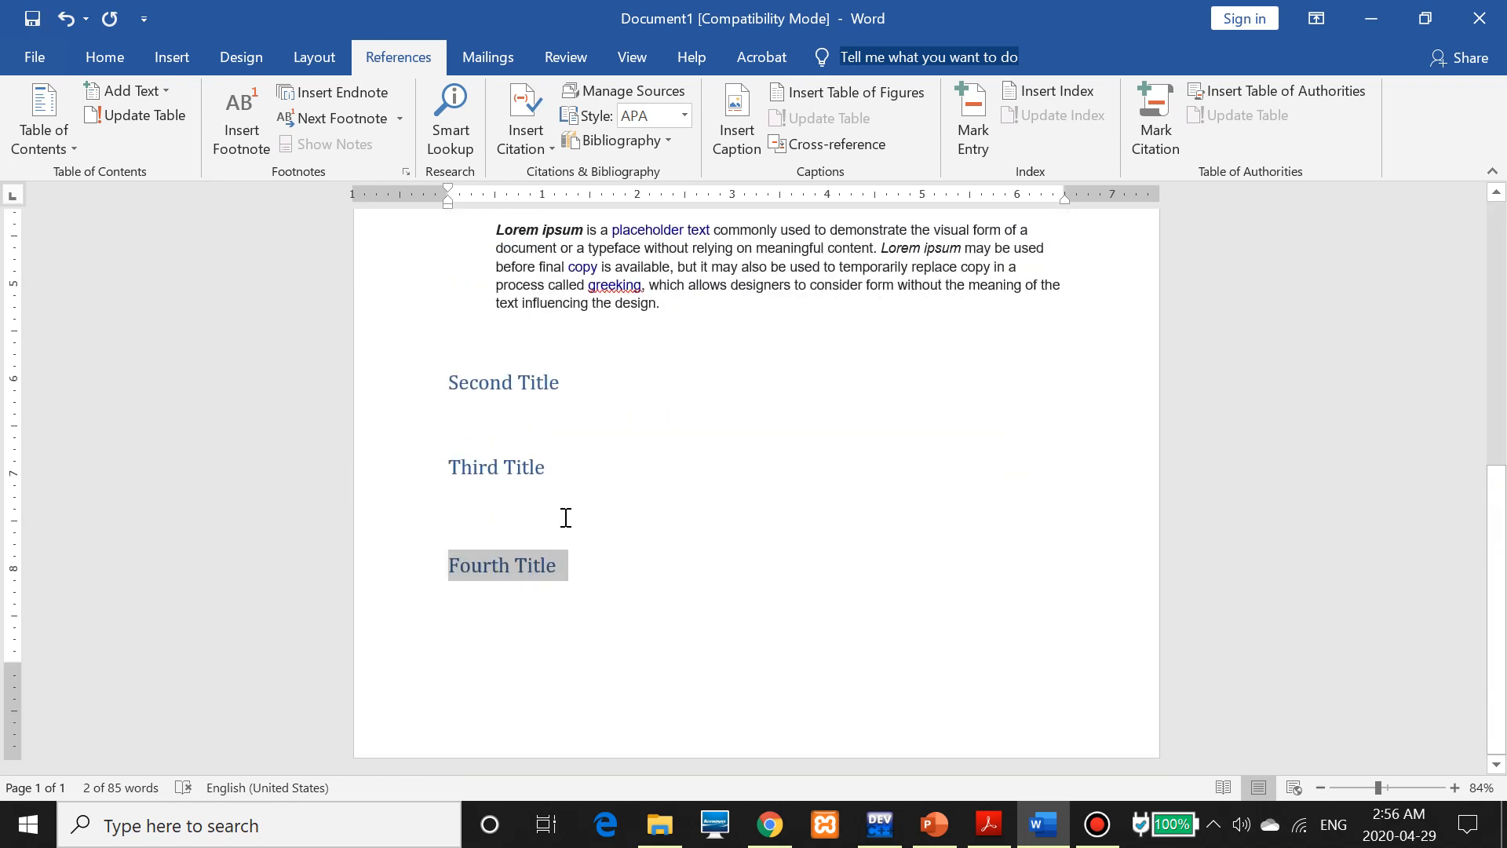
{"action": "scroll", "coordinate": [602, 542], "scroll_direction": "up", "scroll_amount": 1}
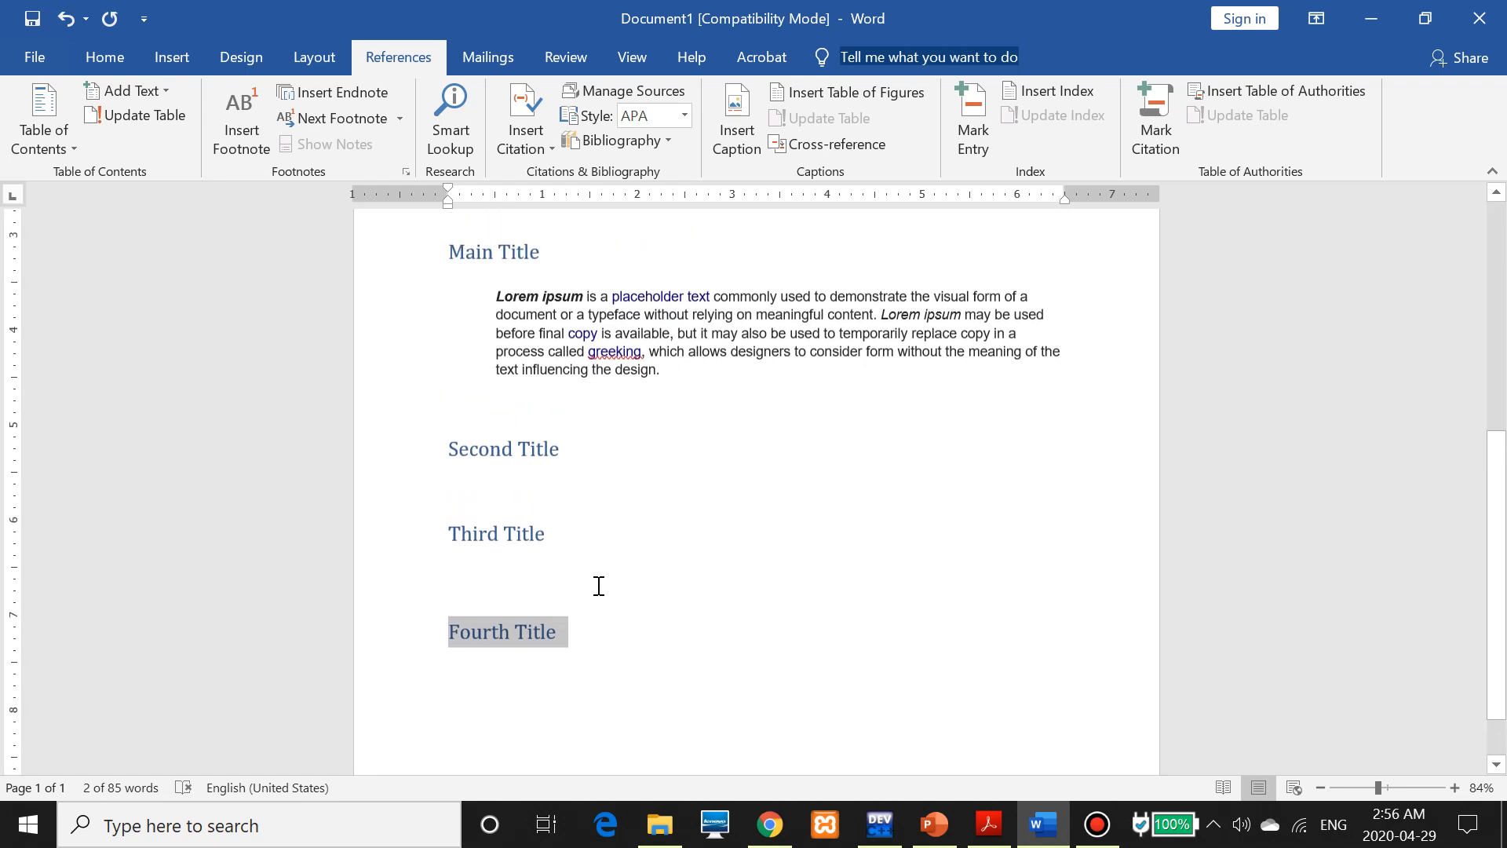
{"action": "scroll", "coordinate": [598, 586], "scroll_direction": "up", "scroll_amount": 6}
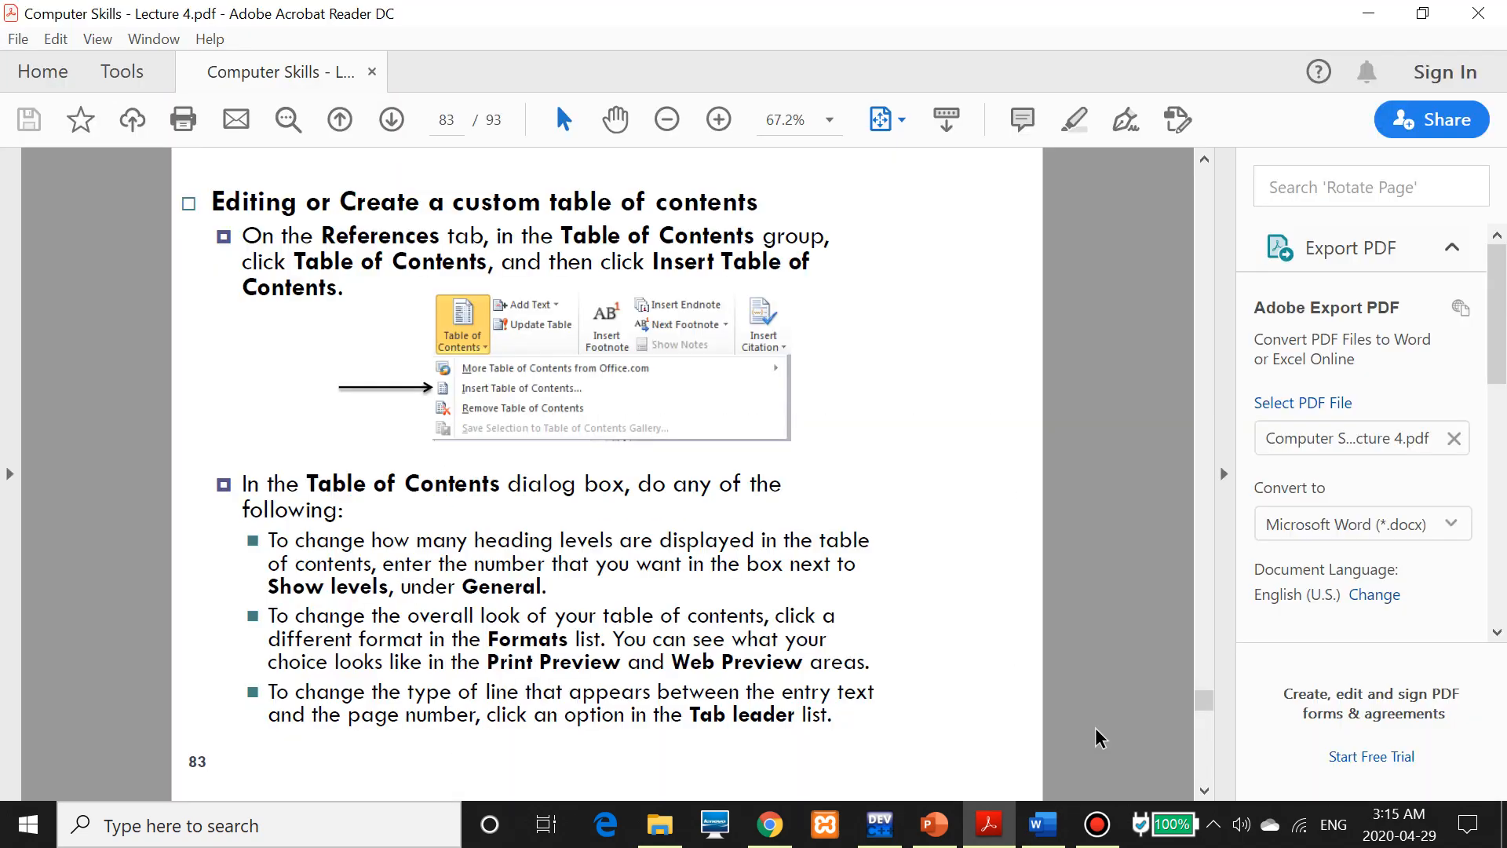
{"action": "left_click", "coordinate": [1095, 835]}
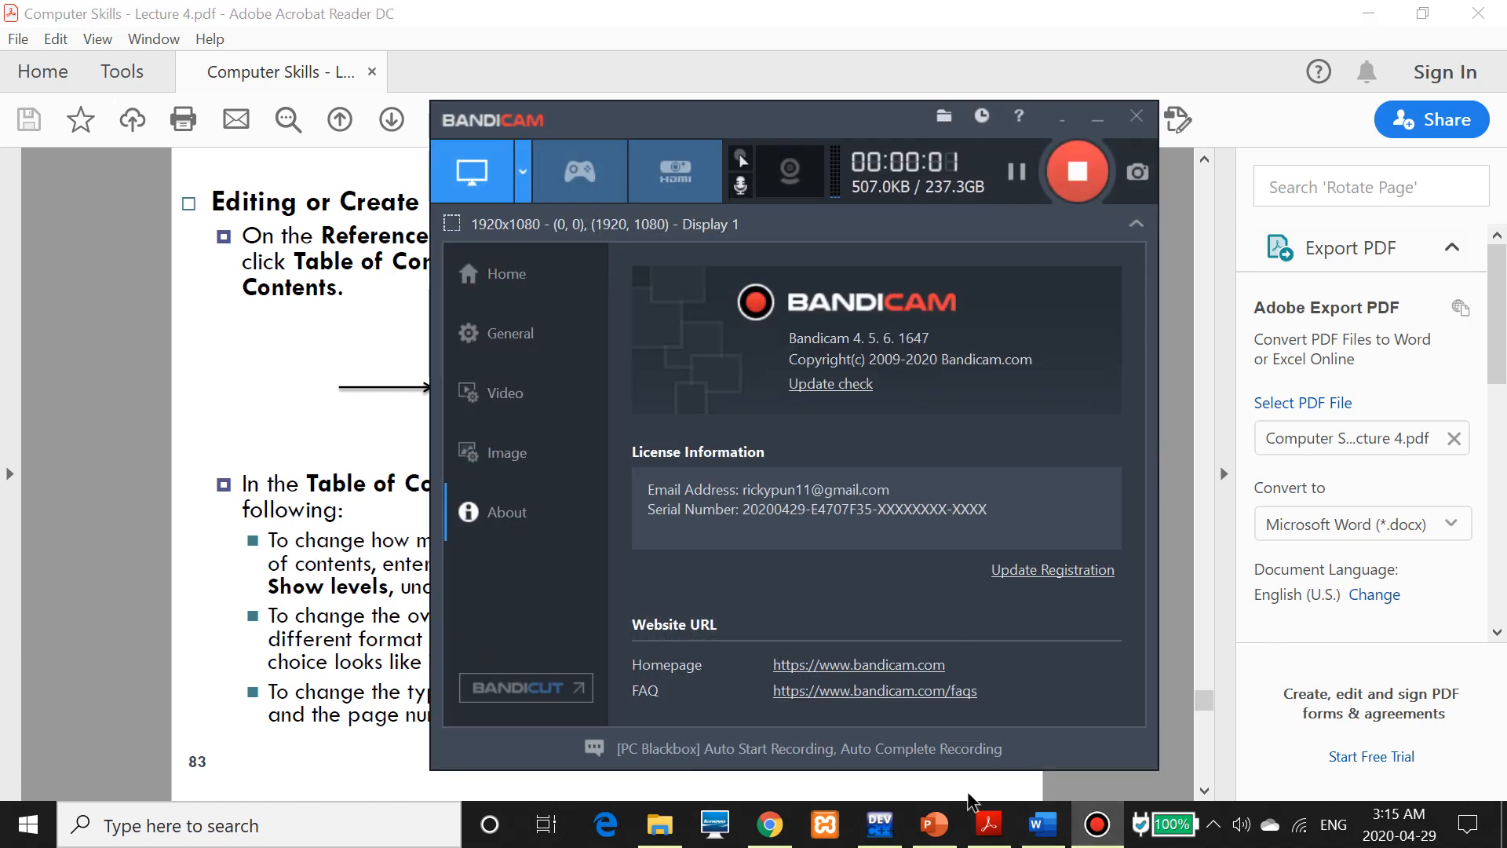
{"action": "left_click", "coordinate": [1096, 824]}
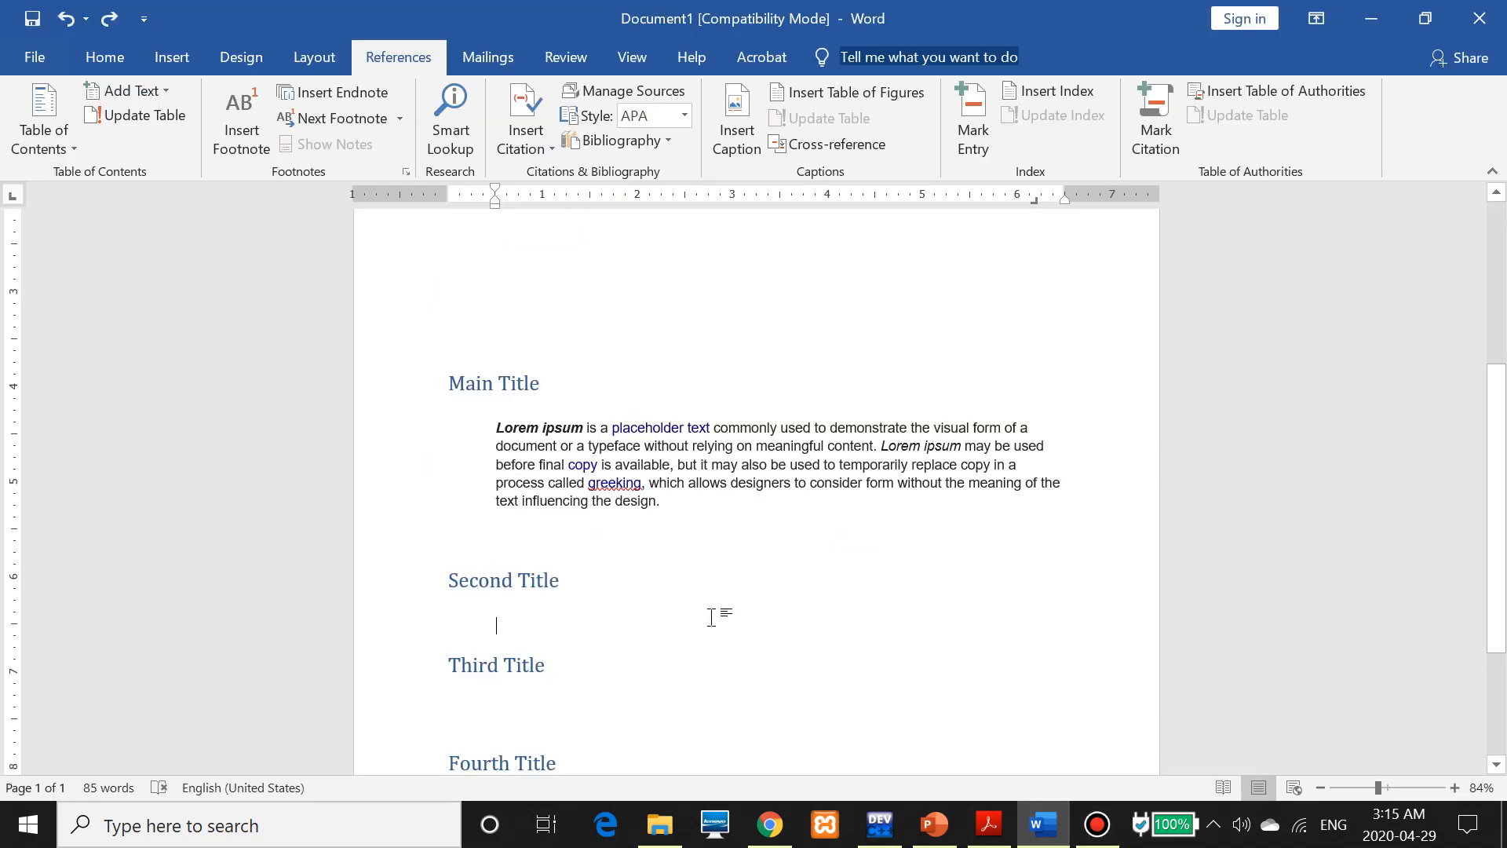
Type the '2.2 first subtitle' line under Second Title and style it Heading 2
{"action": "left_click", "coordinate": [1041, 824]}
{"action": "type", "text": "2.2 first subtitle"}
{"action": "left_click_drag", "start_coordinate": [611, 622], "coordinate": [491, 626]}
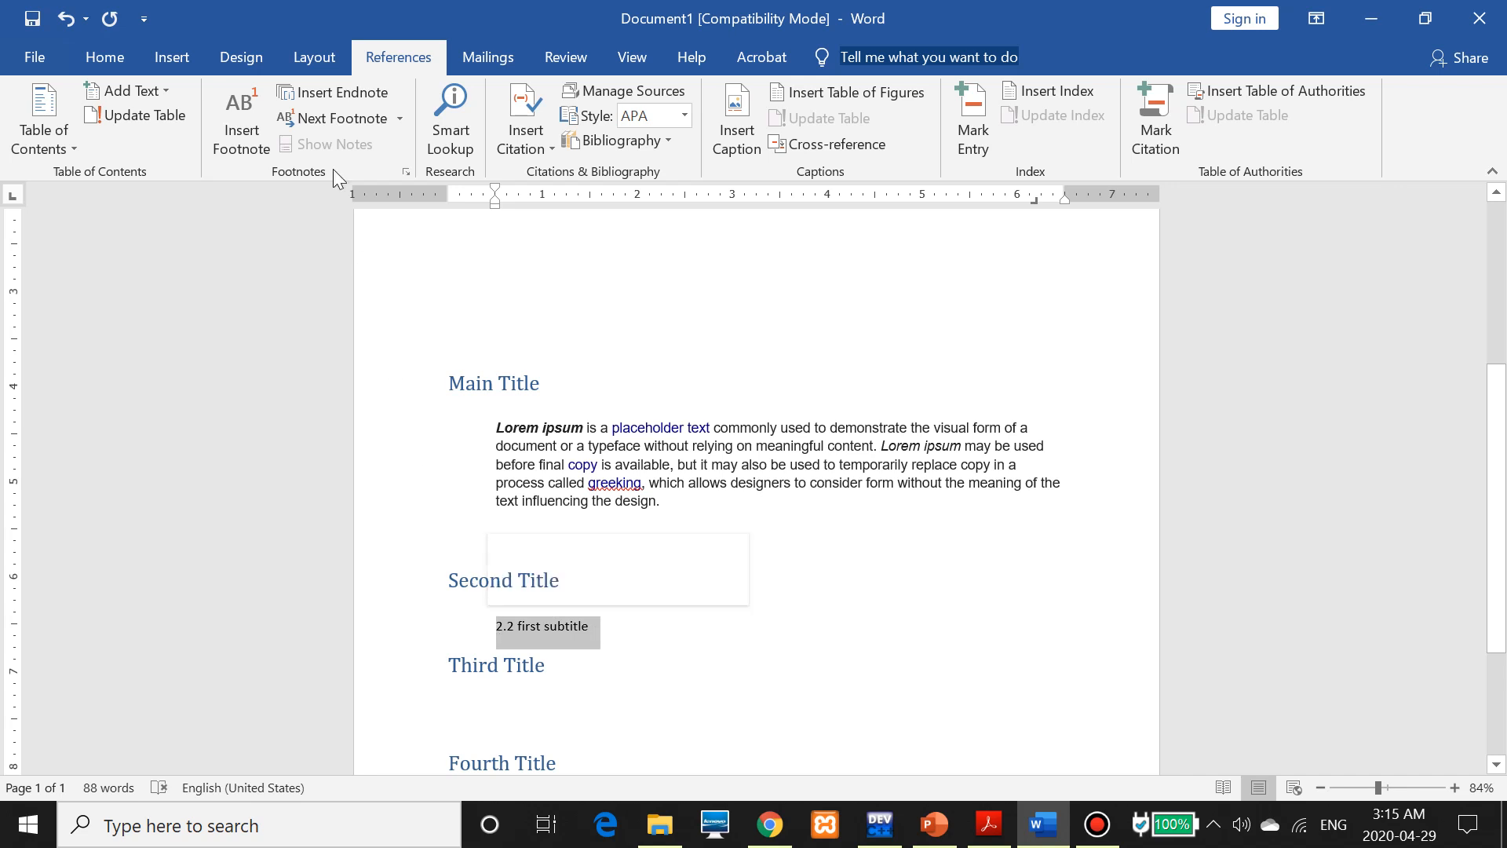
{"action": "left_click", "coordinate": [135, 61]}
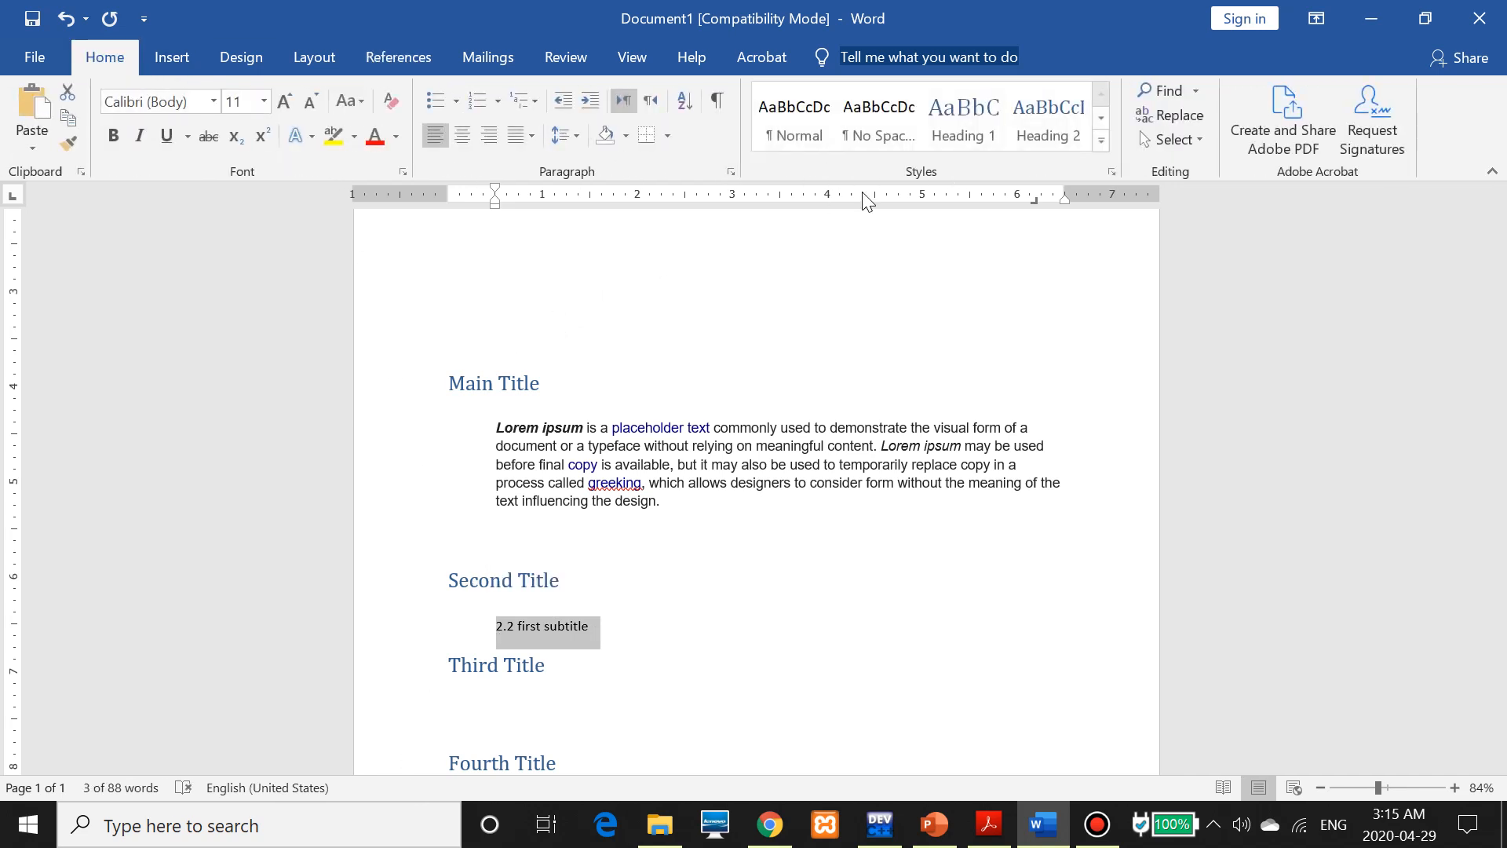
{"action": "left_click", "coordinate": [1049, 126]}
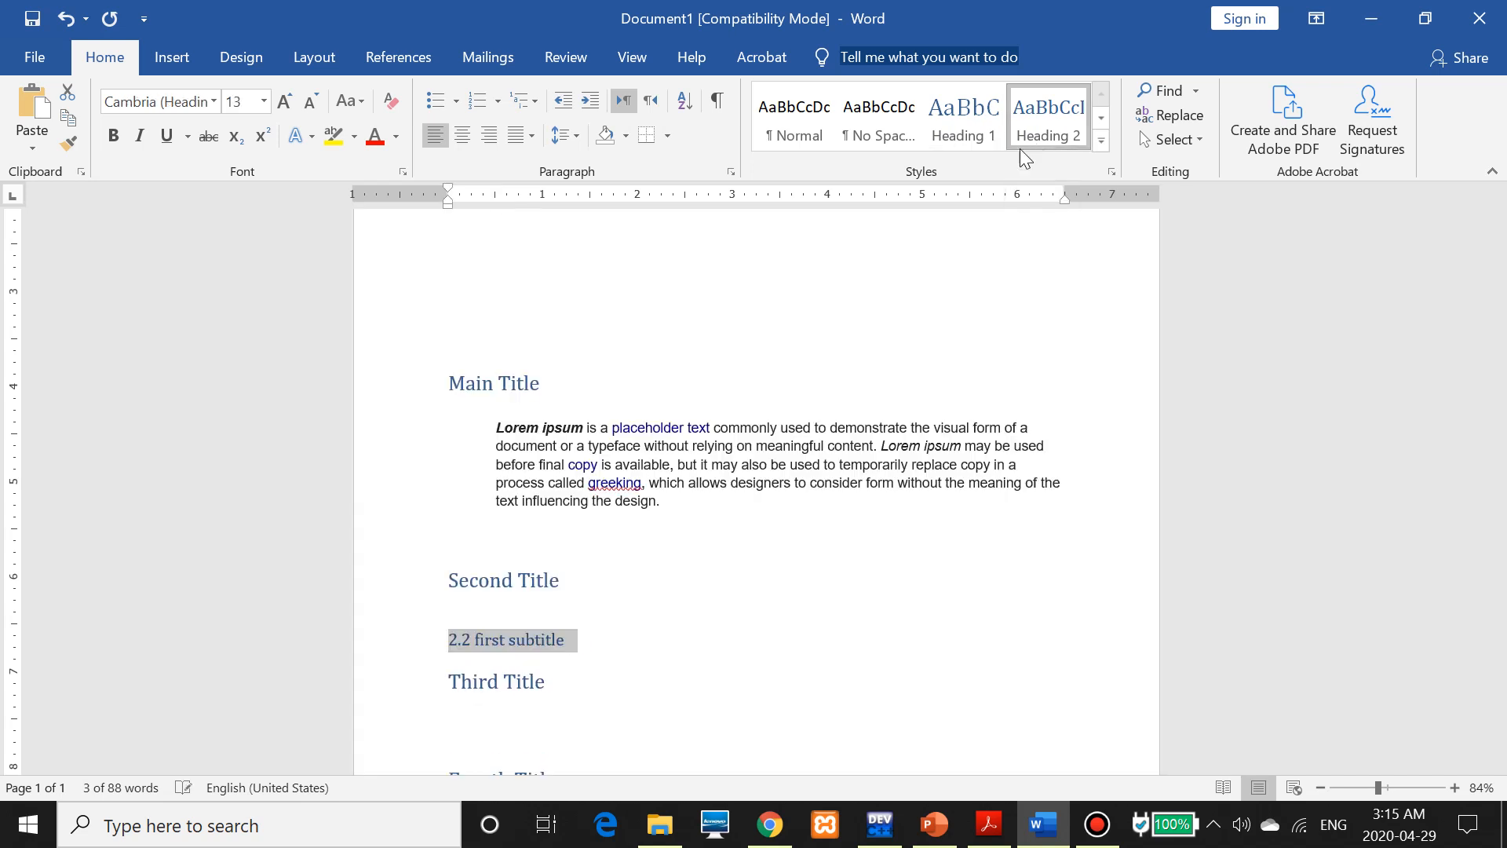
{"action": "left_click", "coordinate": [455, 383]}
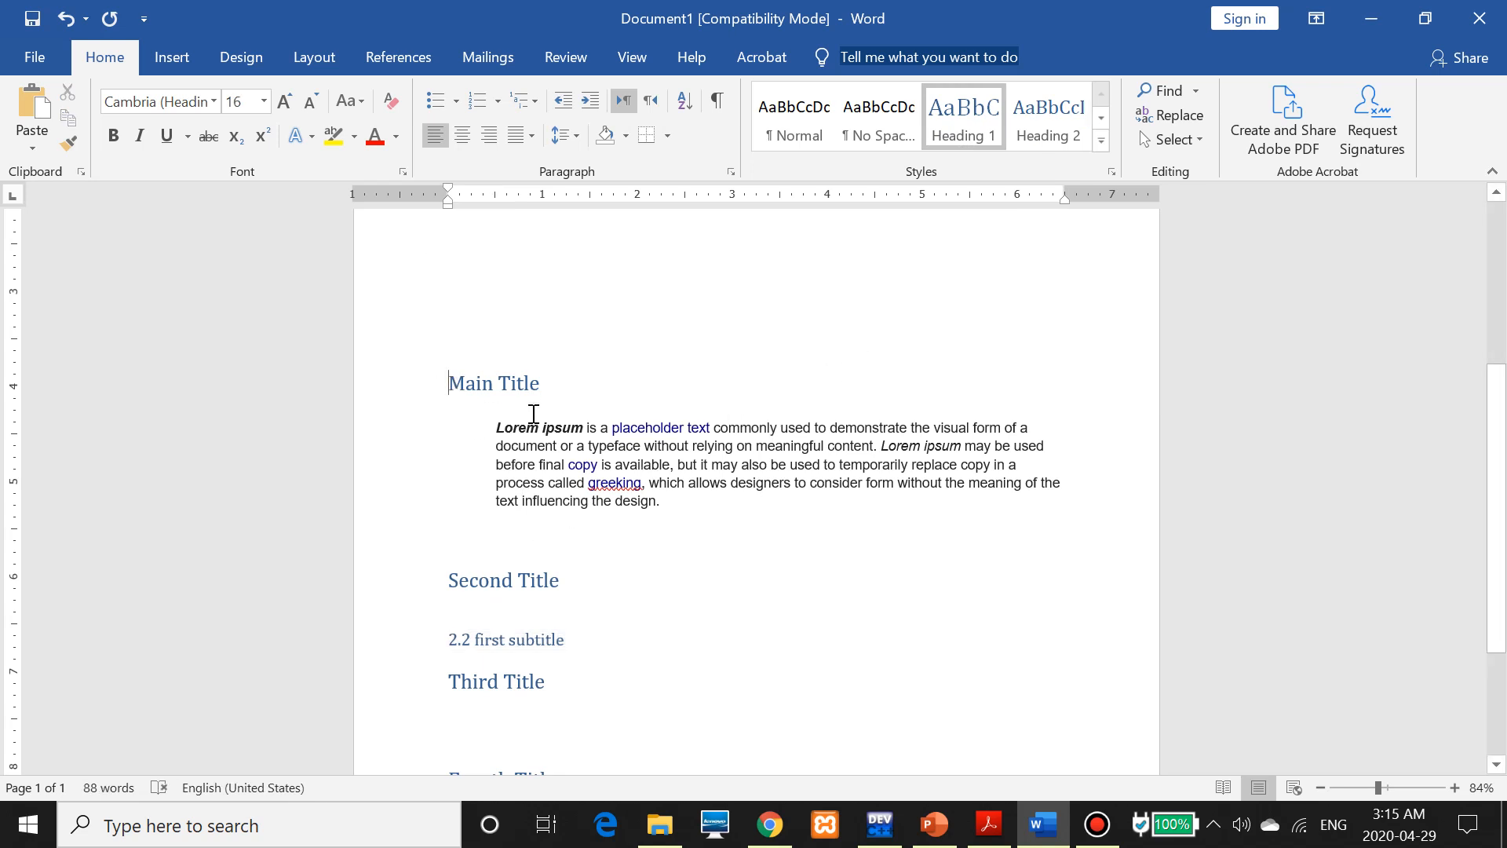
Prefix the main headings with 1., 2., 3. and 4., so they read 1.Main Title through 4.Fourth Title
{"action": "type", "text": "1."}
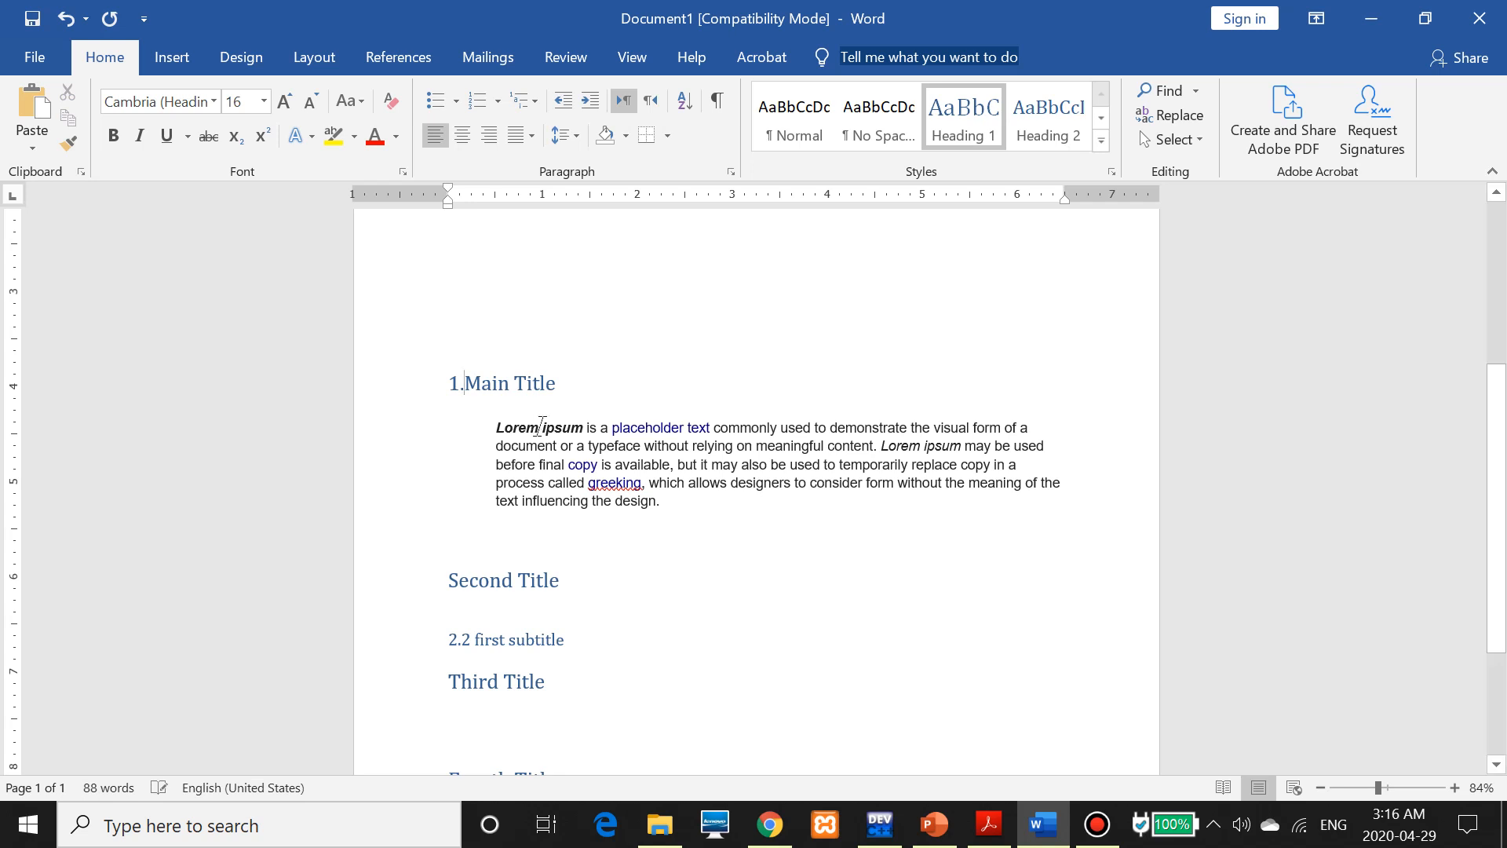
{"action": "type", "text": "2"}
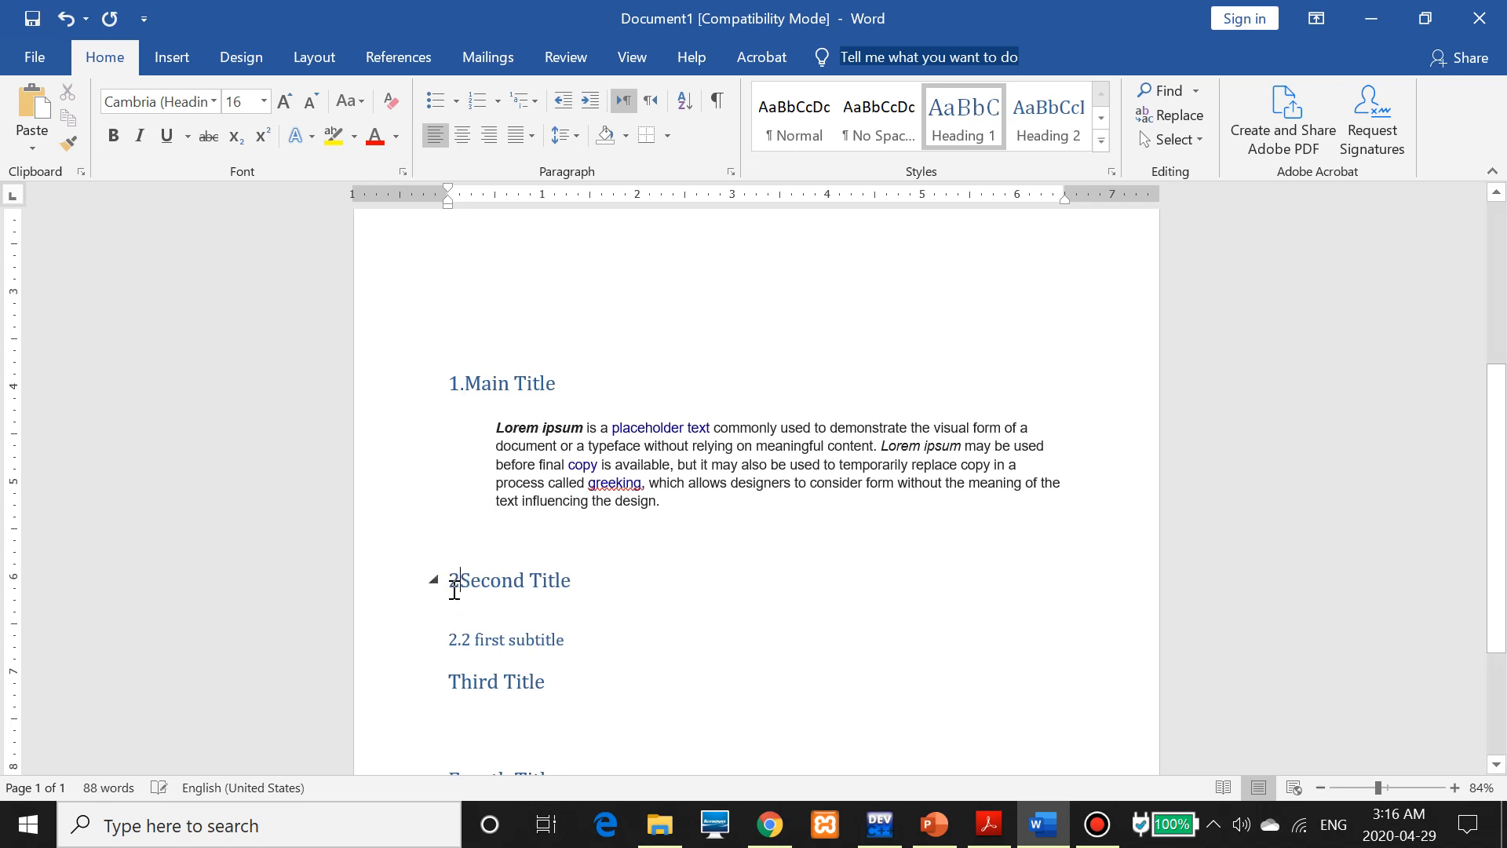
{"action": "type", "text": "."}
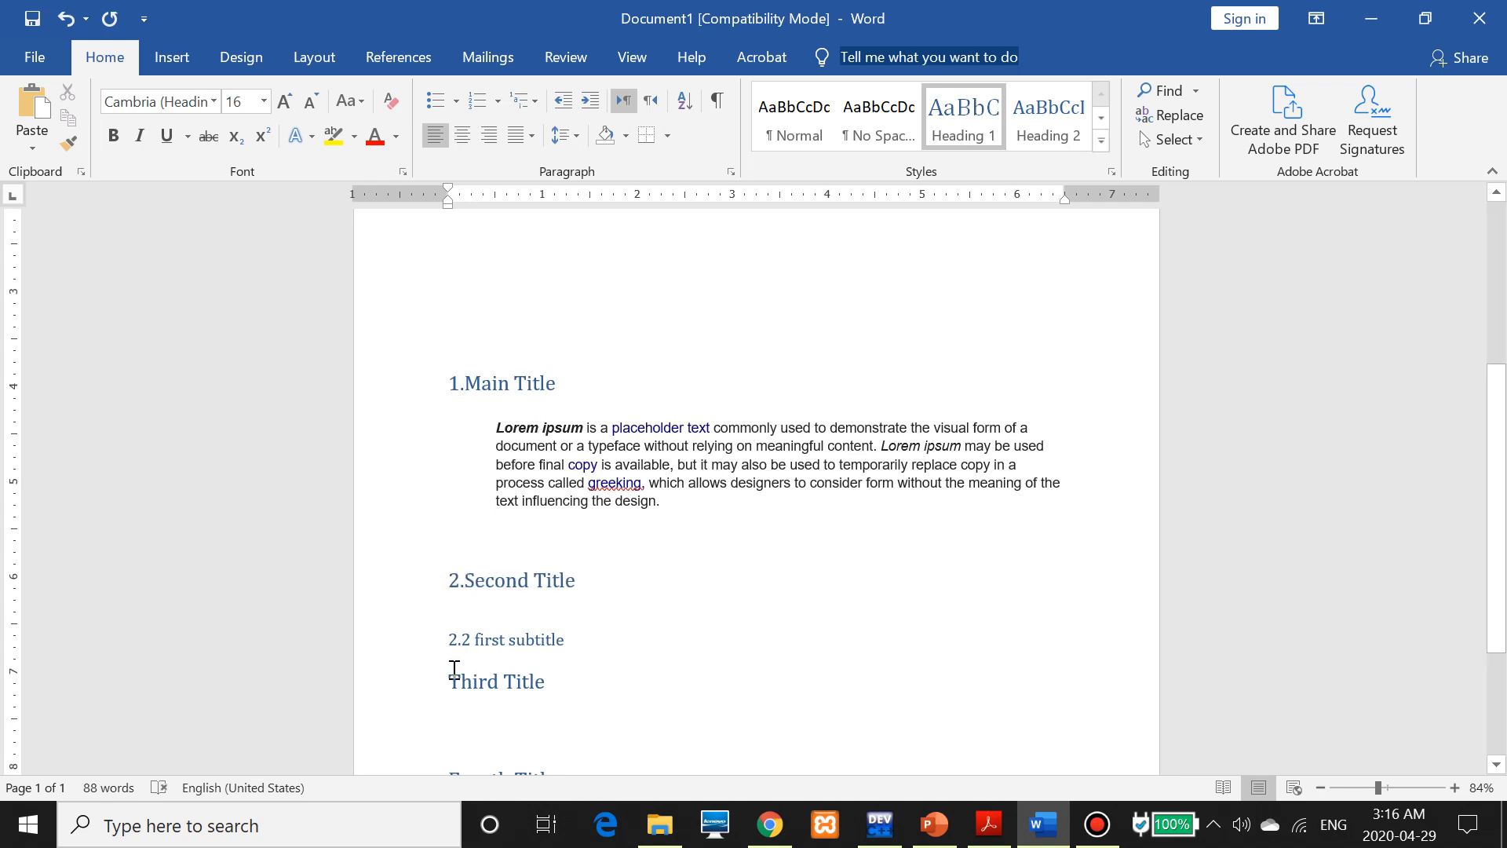
{"action": "left_click", "coordinate": [450, 682]}
{"action": "type", "text": "3."}
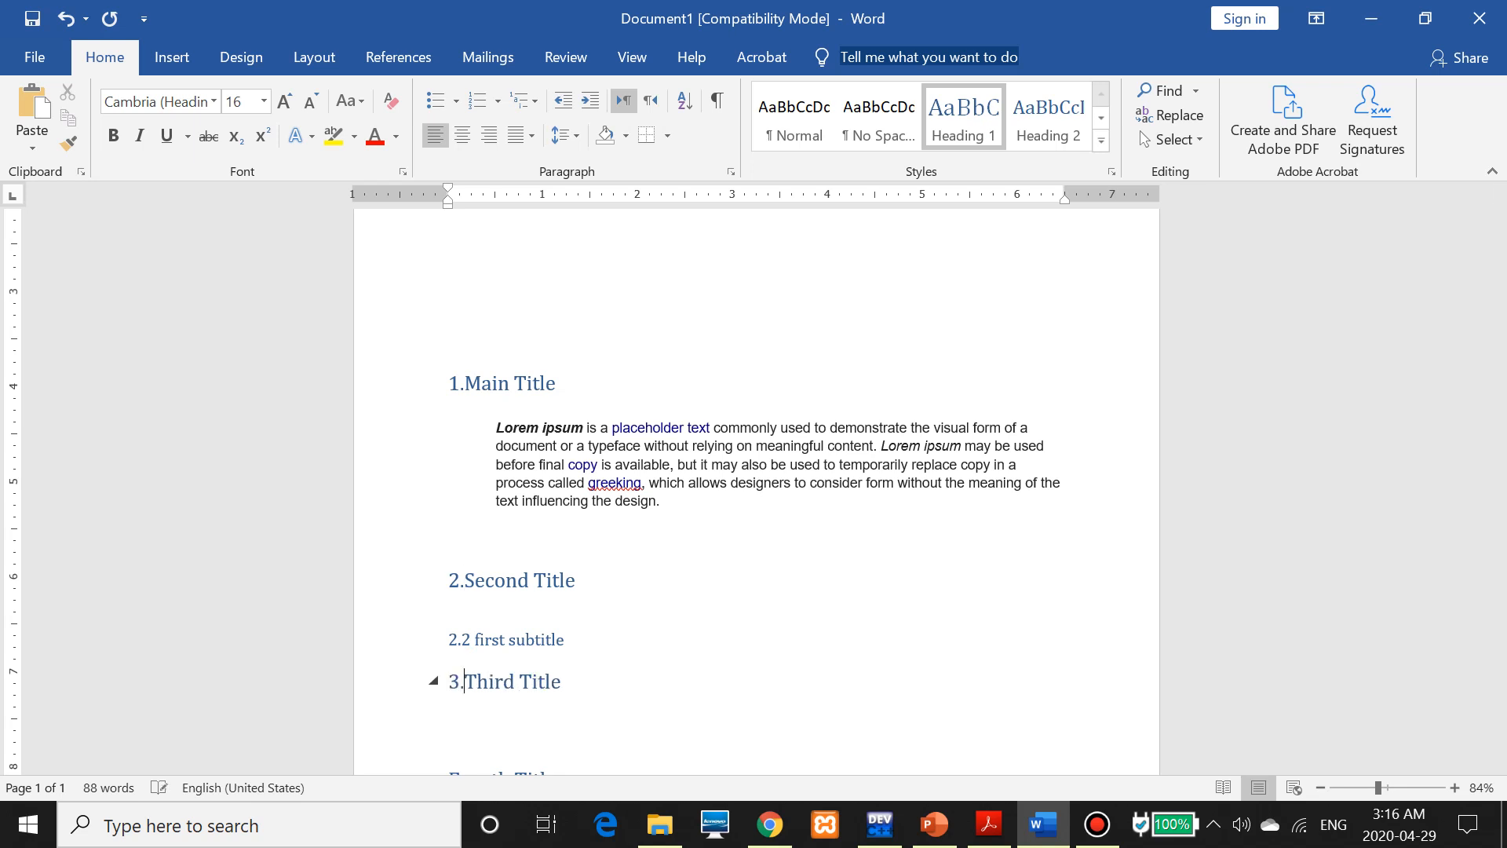
{"action": "scroll", "coordinate": [471, 686], "scroll_direction": "down", "scroll_amount": 3}
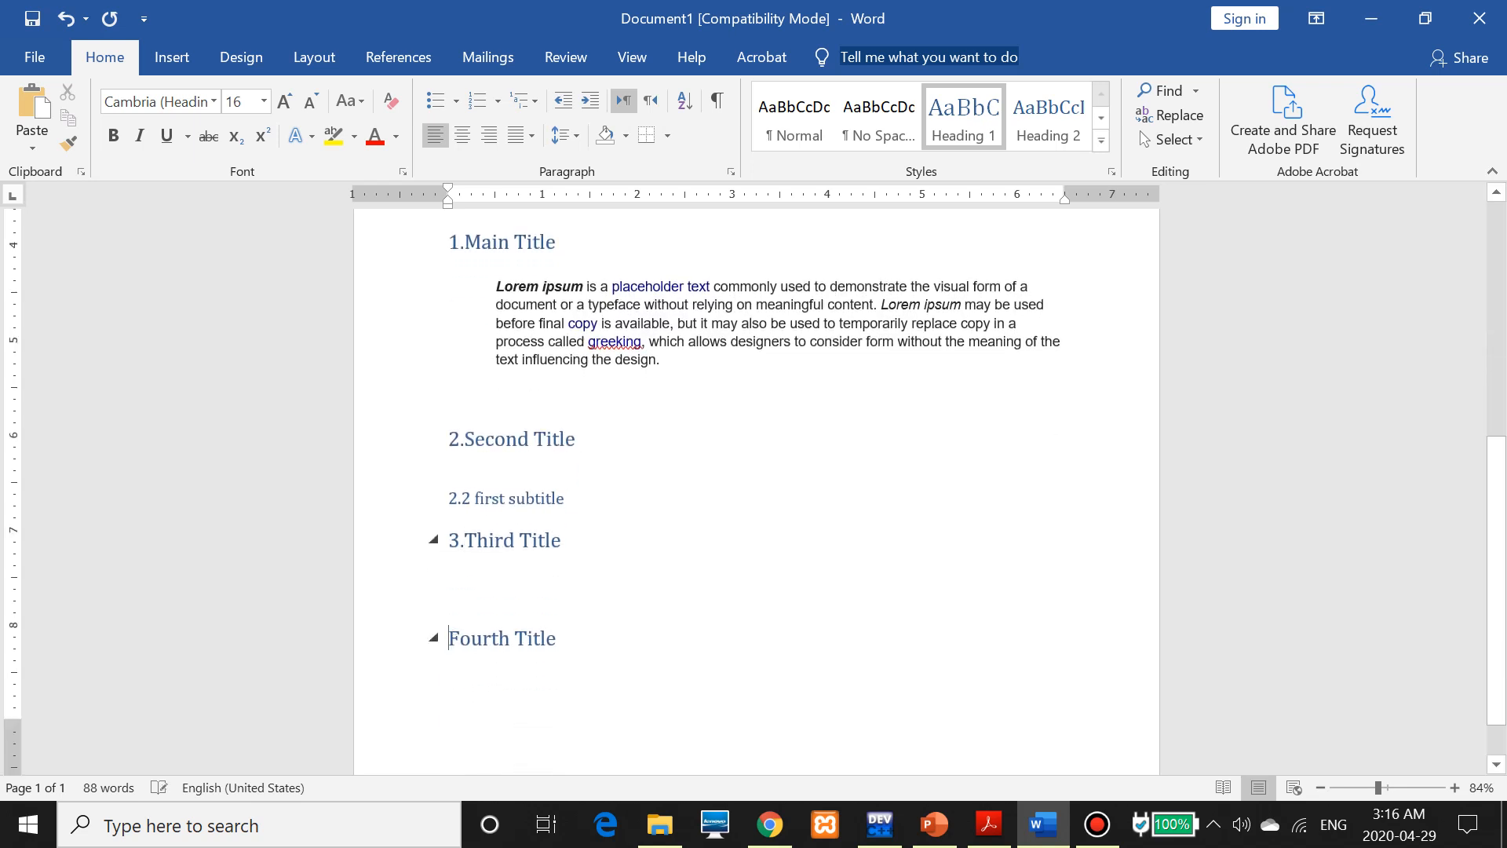
{"action": "type", "text": "4."}
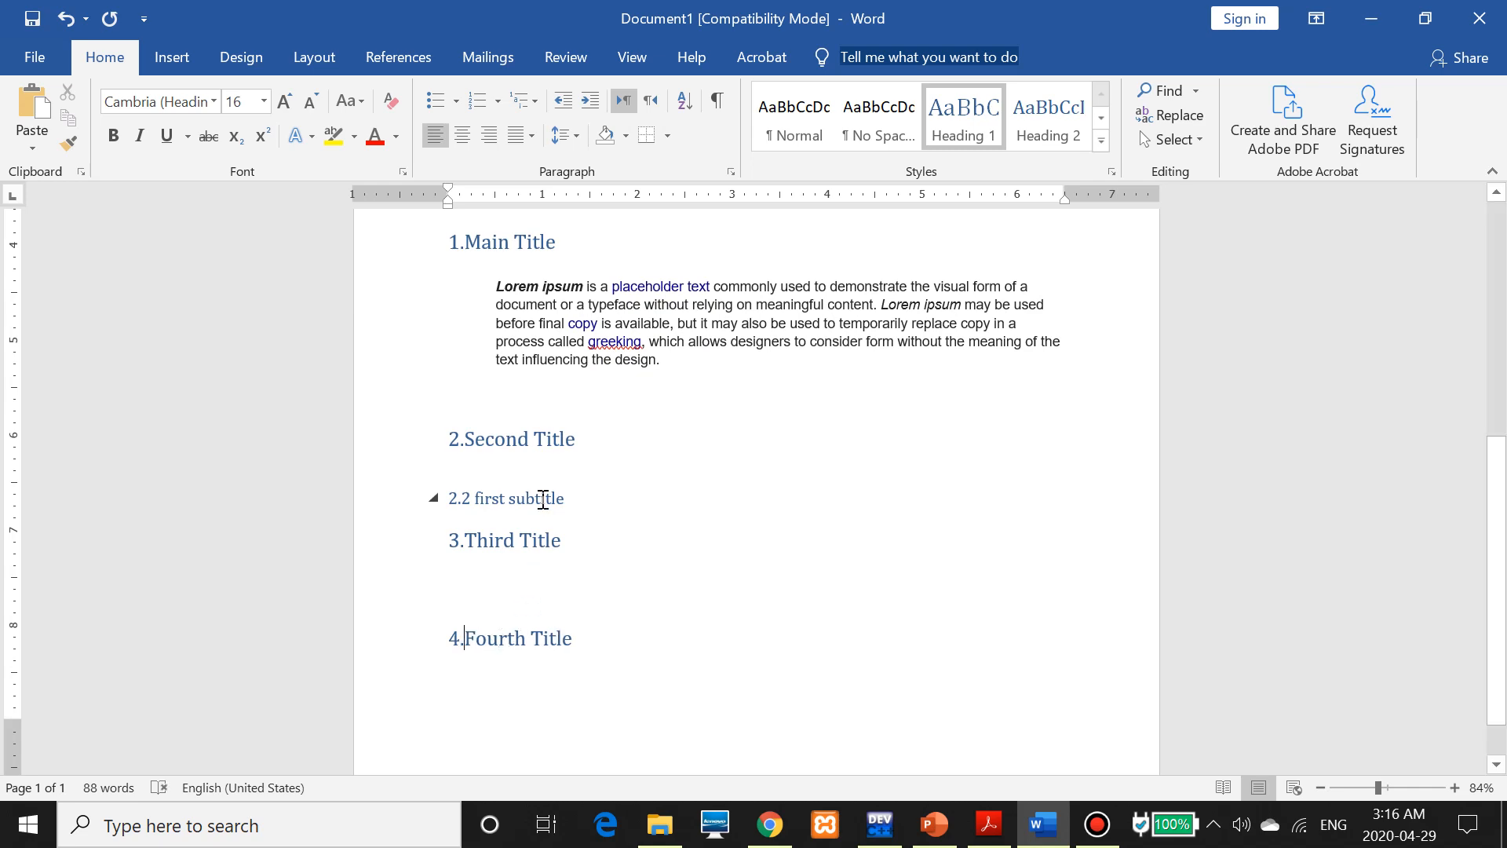
{"action": "scroll", "coordinate": [550, 440], "scroll_direction": "up", "scroll_amount": 3}
{"action": "scroll", "coordinate": [557, 597], "scroll_direction": "up", "scroll_amount": 4}
{"action": "scroll", "coordinate": [565, 740], "scroll_direction": "down", "scroll_amount": 2}
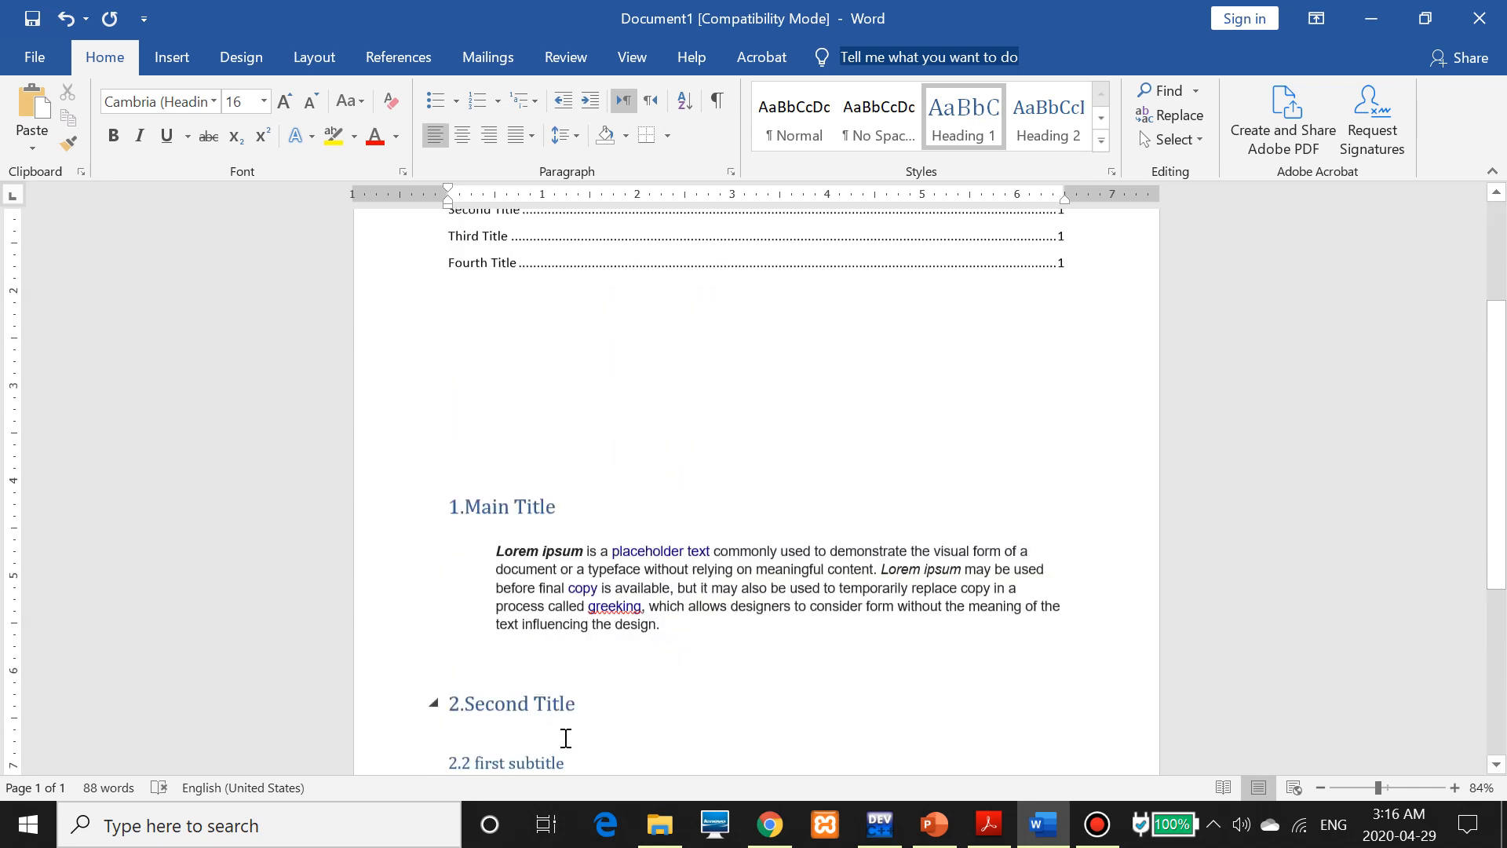
{"action": "left_click", "coordinate": [471, 732]}
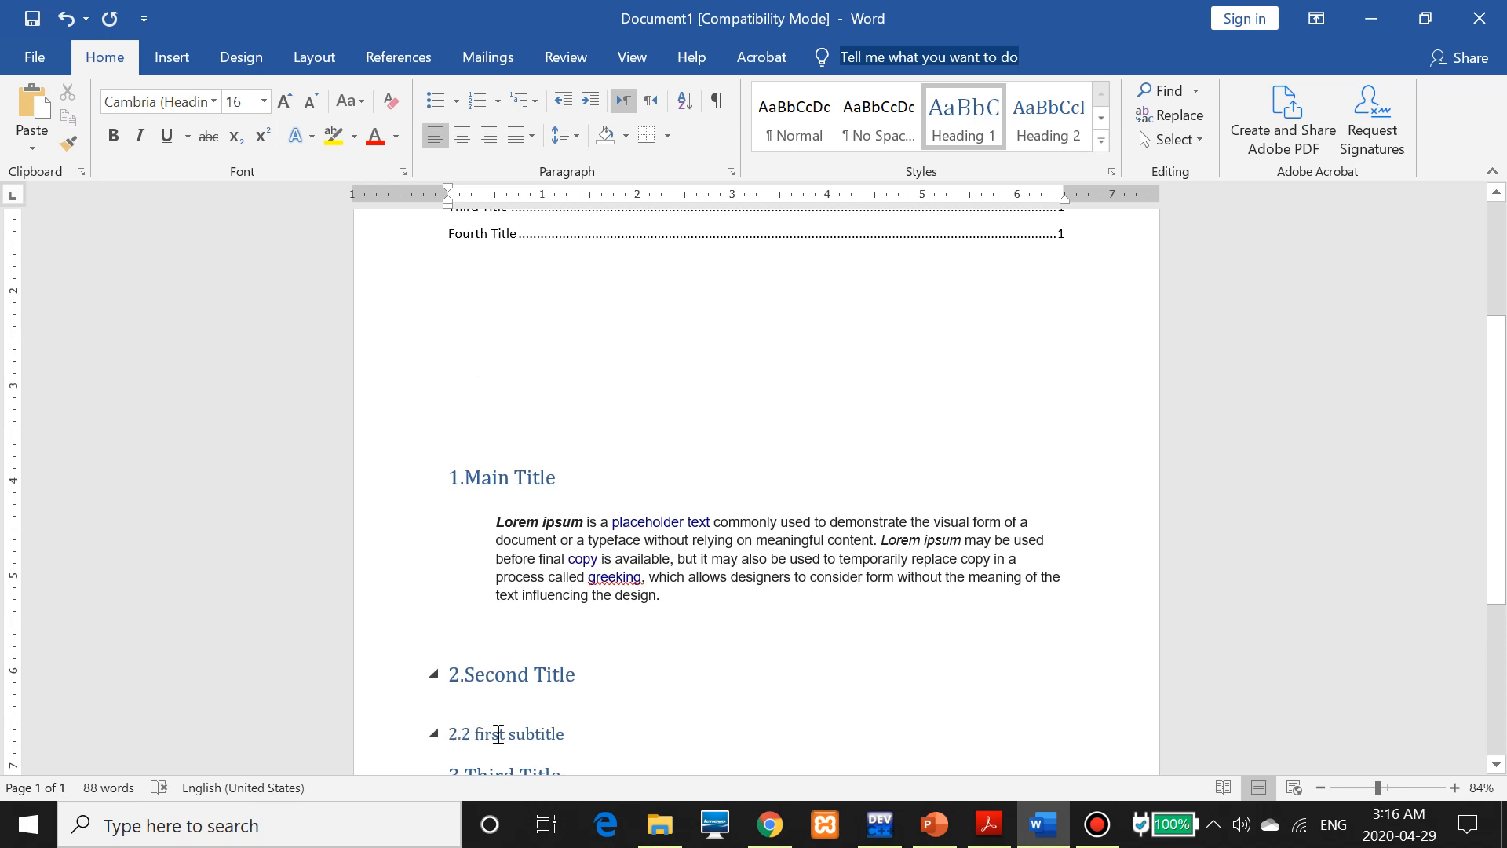
{"action": "scroll", "coordinate": [471, 360], "scroll_direction": "up", "scroll_amount": 4}
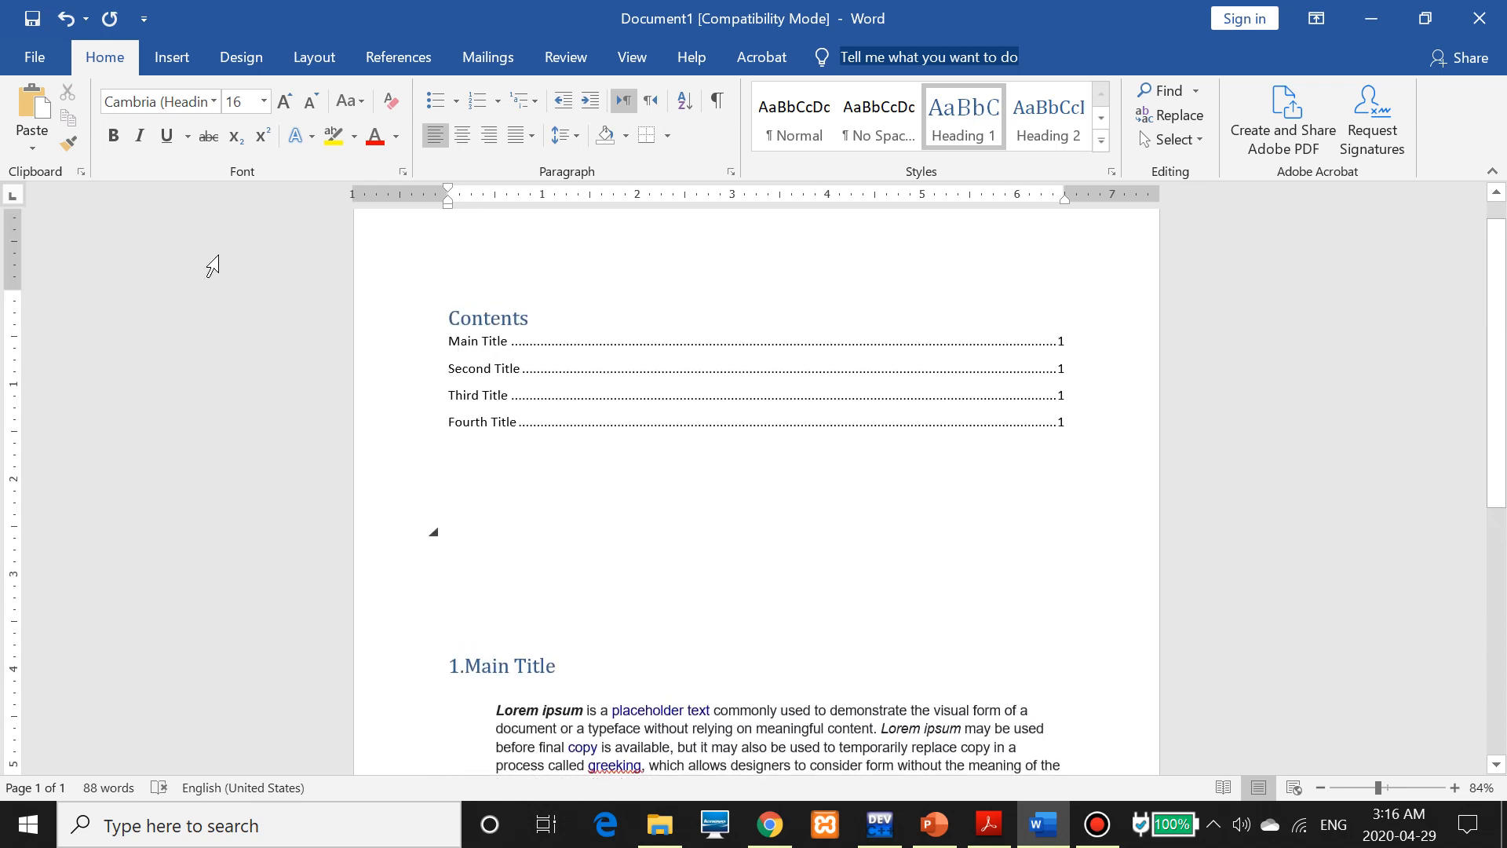
Update the entire table of contents so it lists the numbered headings
{"action": "left_click", "coordinate": [405, 52]}
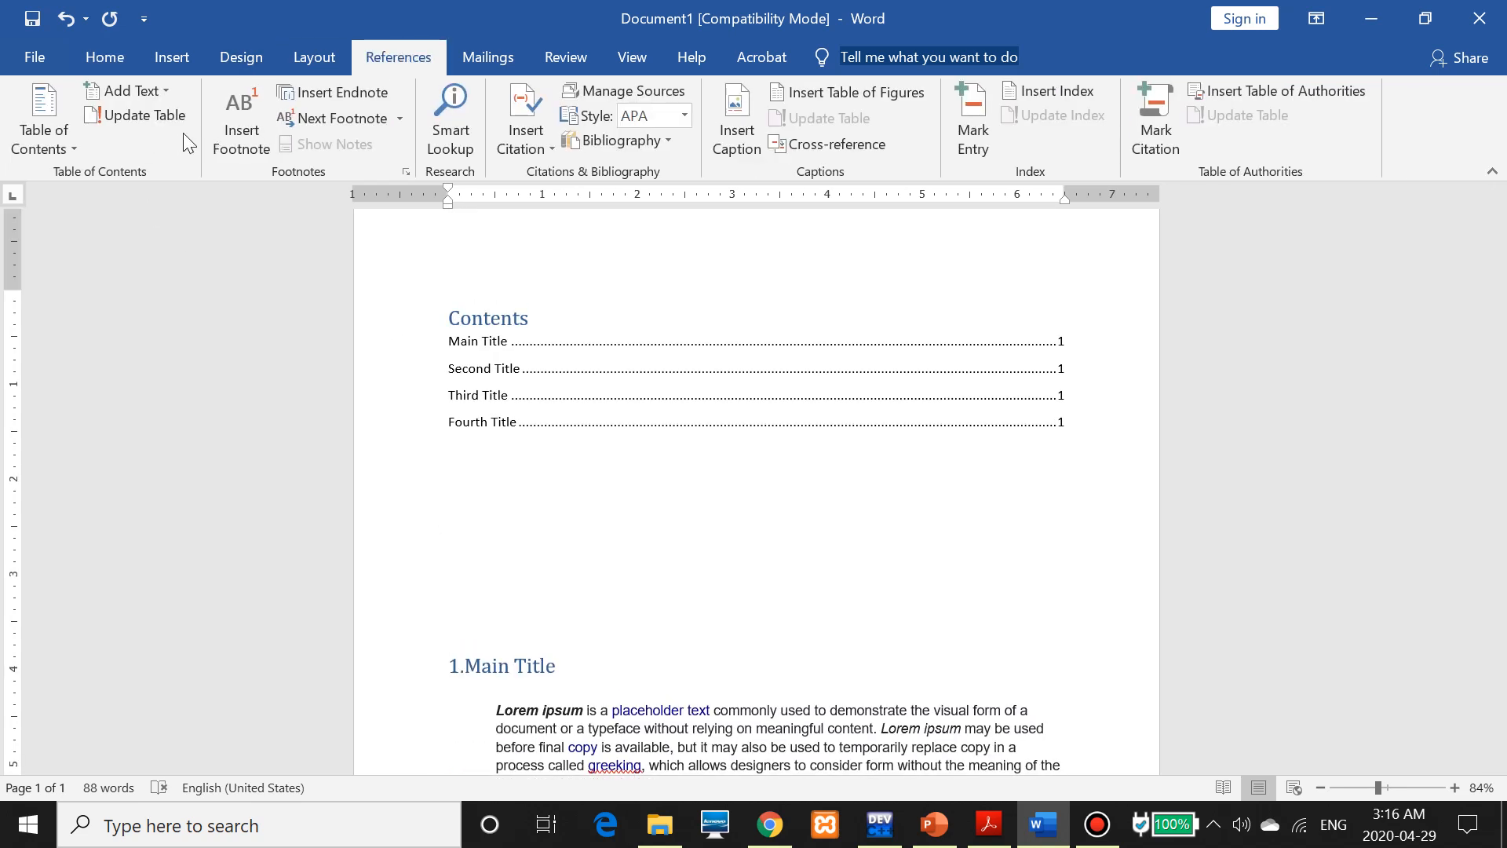
{"action": "left_click", "coordinate": [167, 119]}
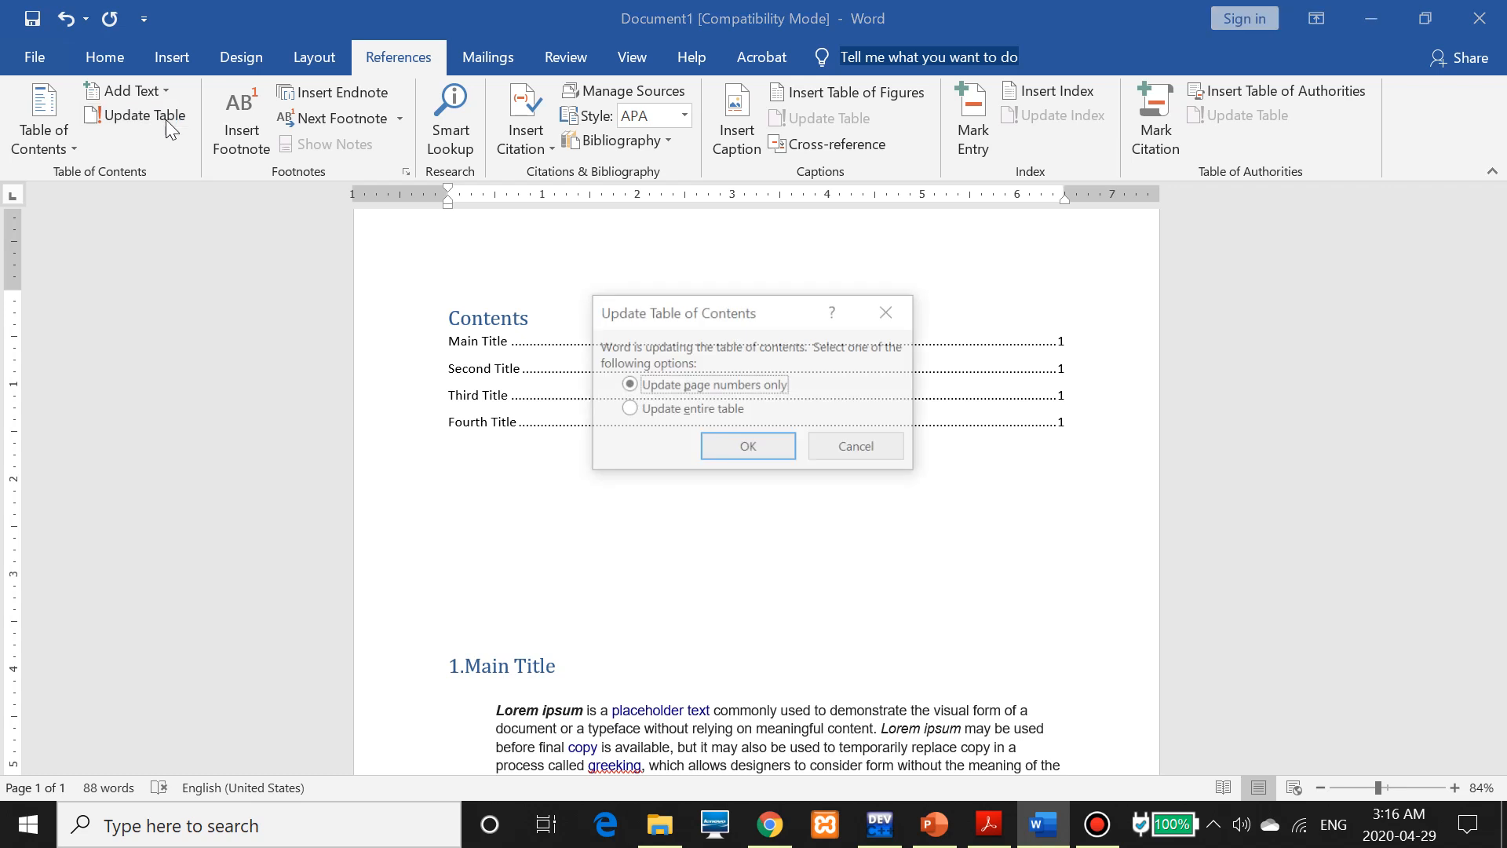
{"action": "left_click", "coordinate": [671, 409]}
{"action": "left_click", "coordinate": [747, 448]}
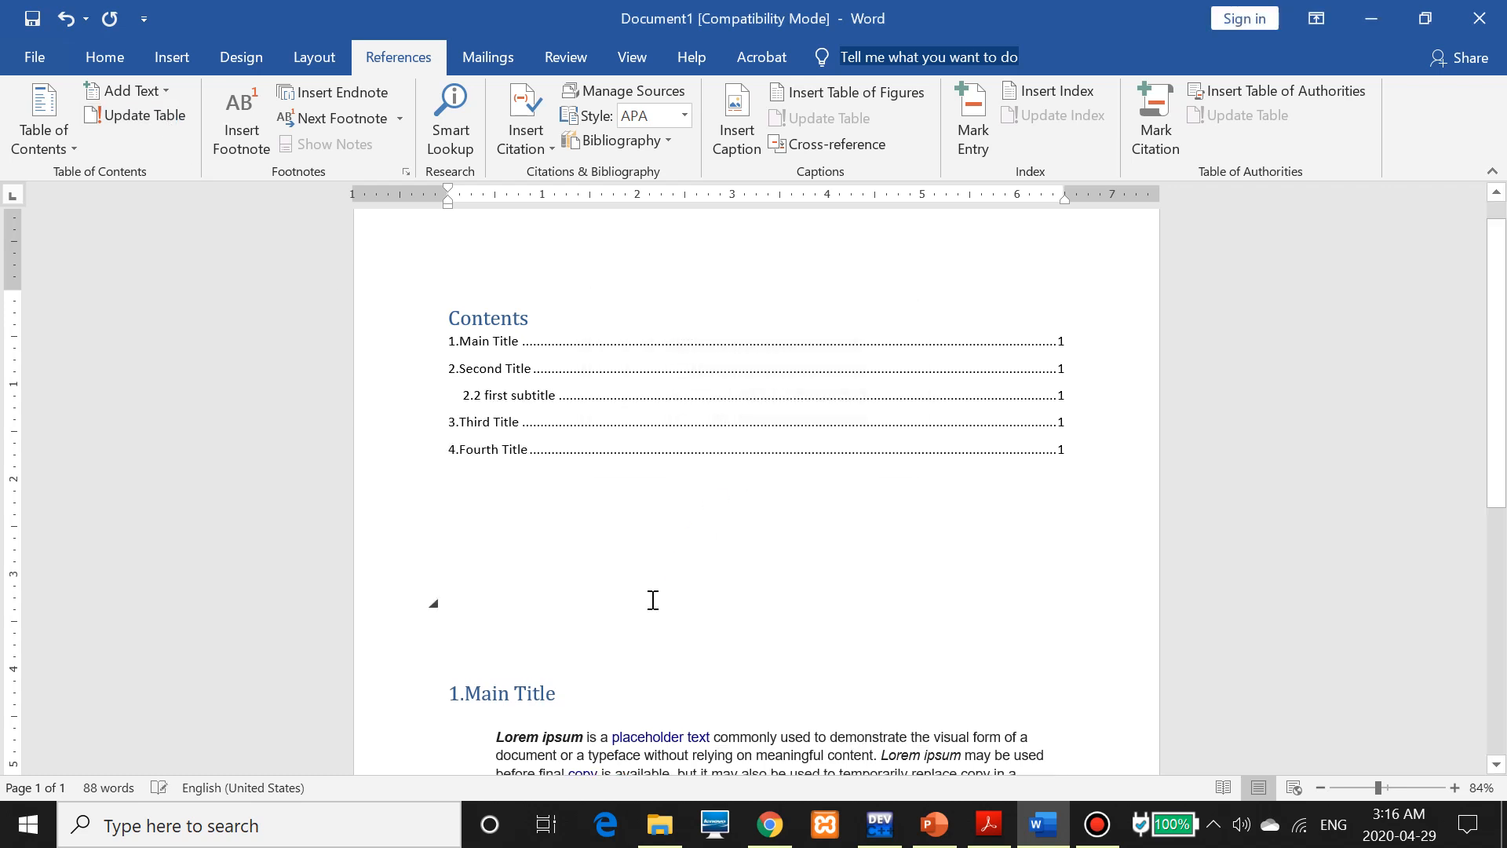
{"action": "left_click", "coordinate": [460, 399]}
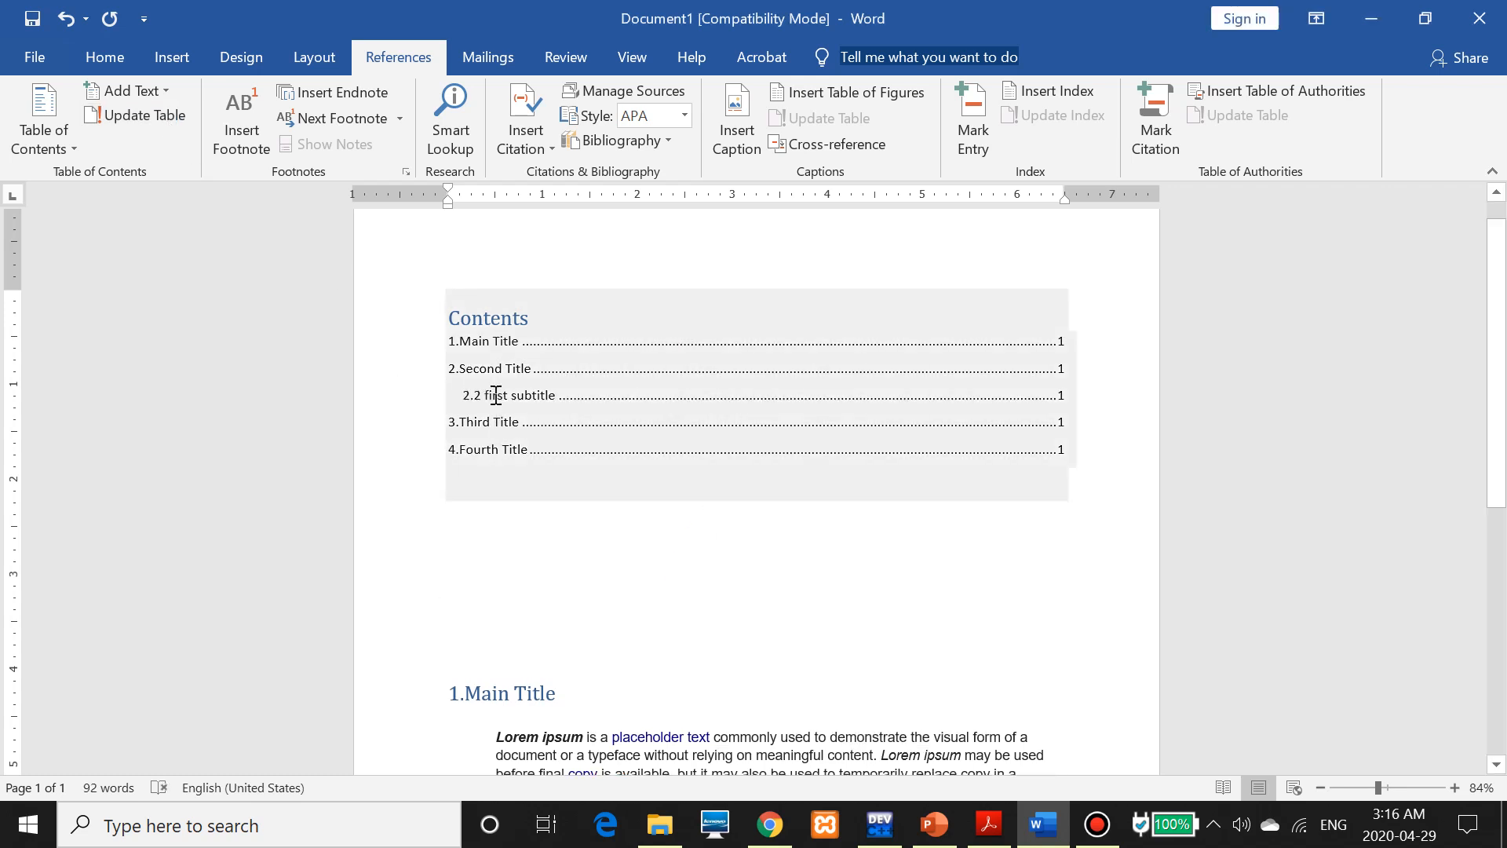
{"action": "scroll", "coordinate": [496, 395], "scroll_direction": "down", "scroll_amount": 4}
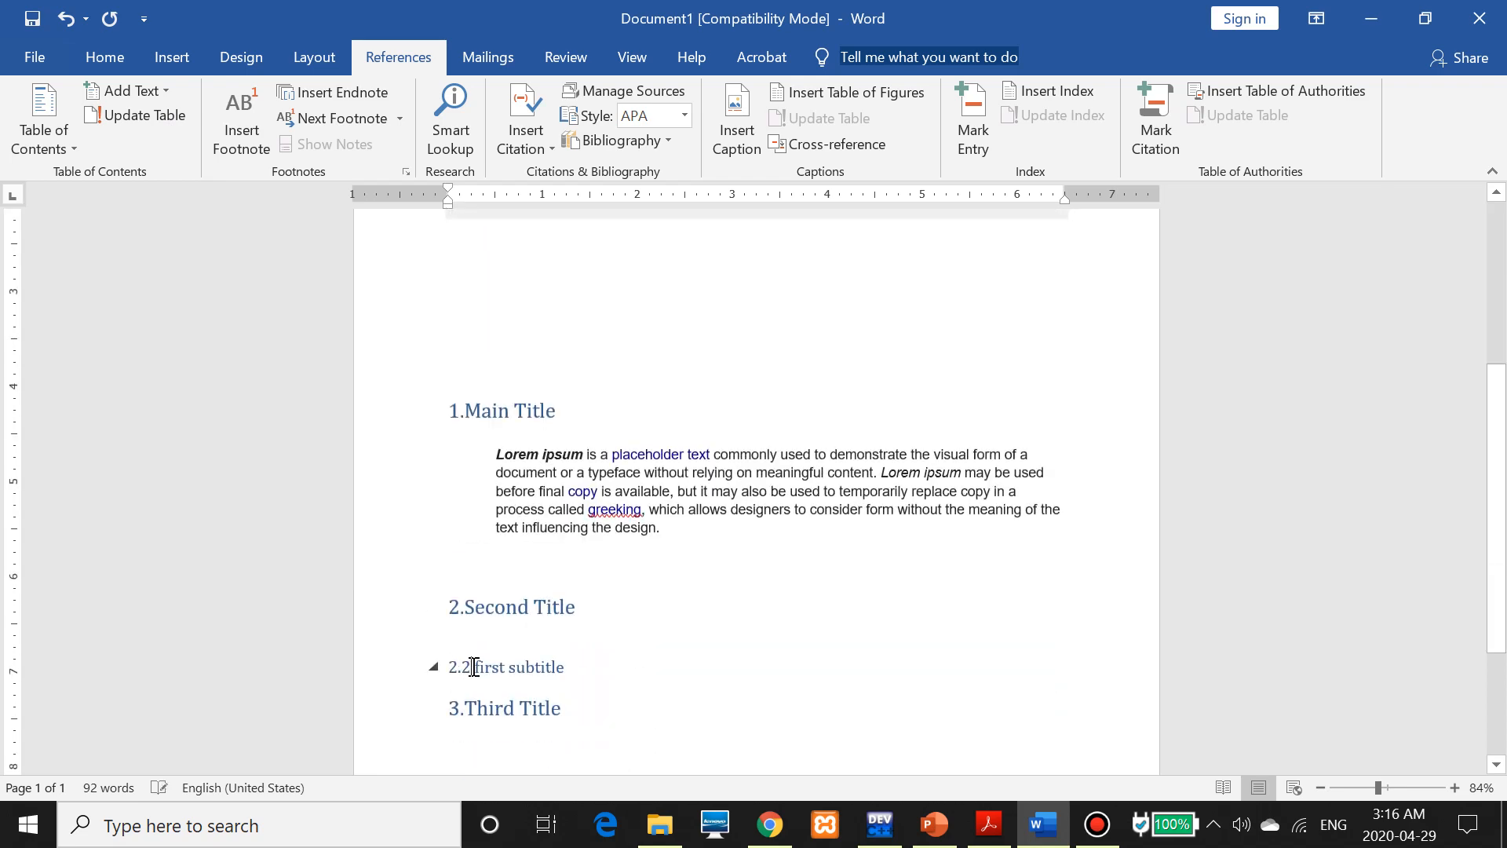
Renumber the subtitle from 2.2 to 2.1 and update the entire contents table again
{"action": "left_click", "coordinate": [473, 667]}
{"action": "key", "text": "BackSpace"}
{"action": "type", "text": "1"}
{"action": "left_click", "coordinate": [149, 115]}
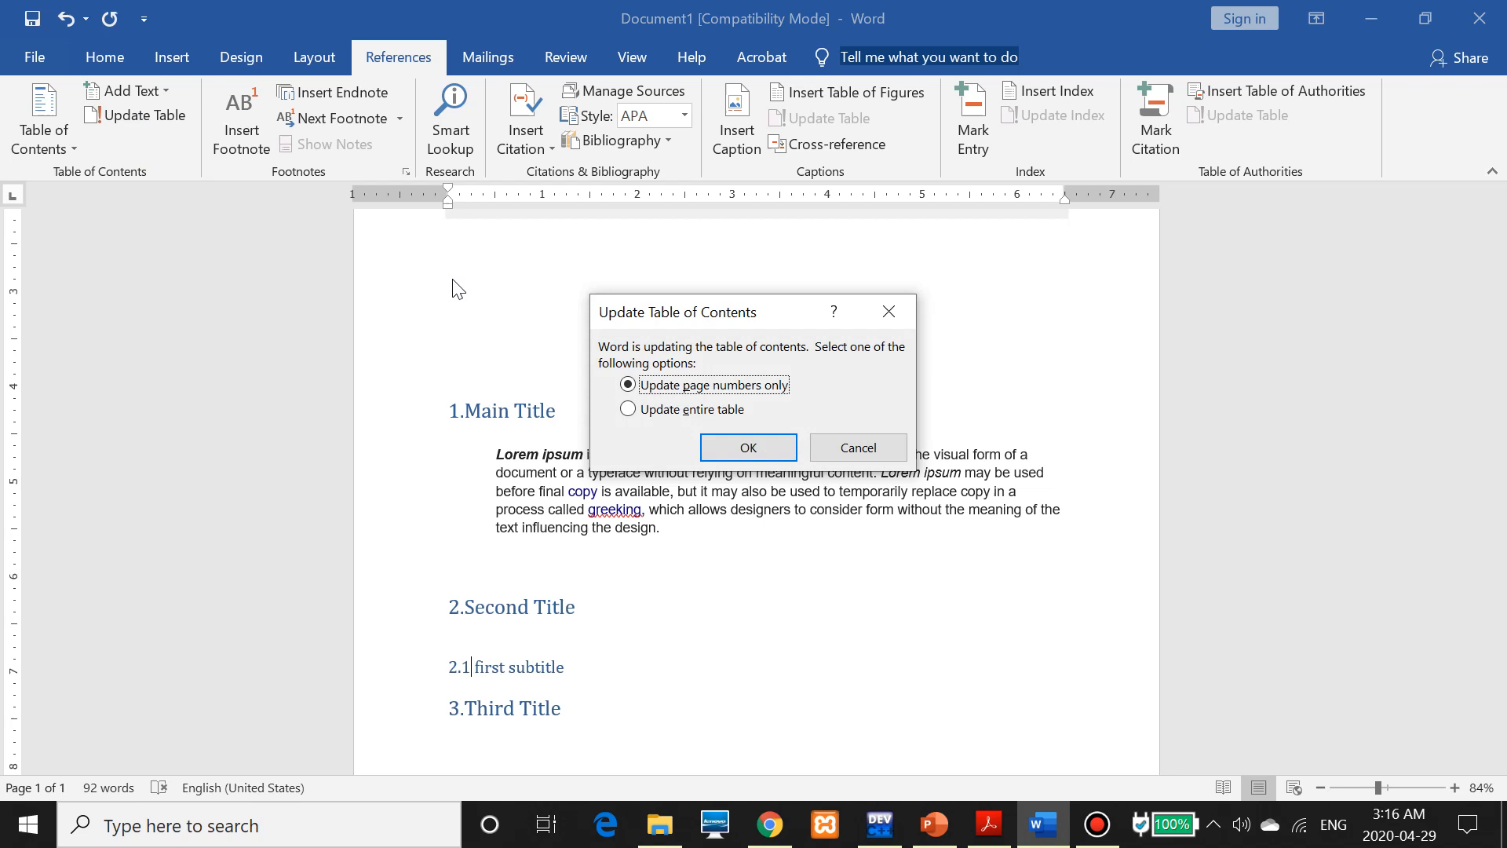
{"action": "left_click", "coordinate": [633, 406]}
{"action": "left_click", "coordinate": [750, 447]}
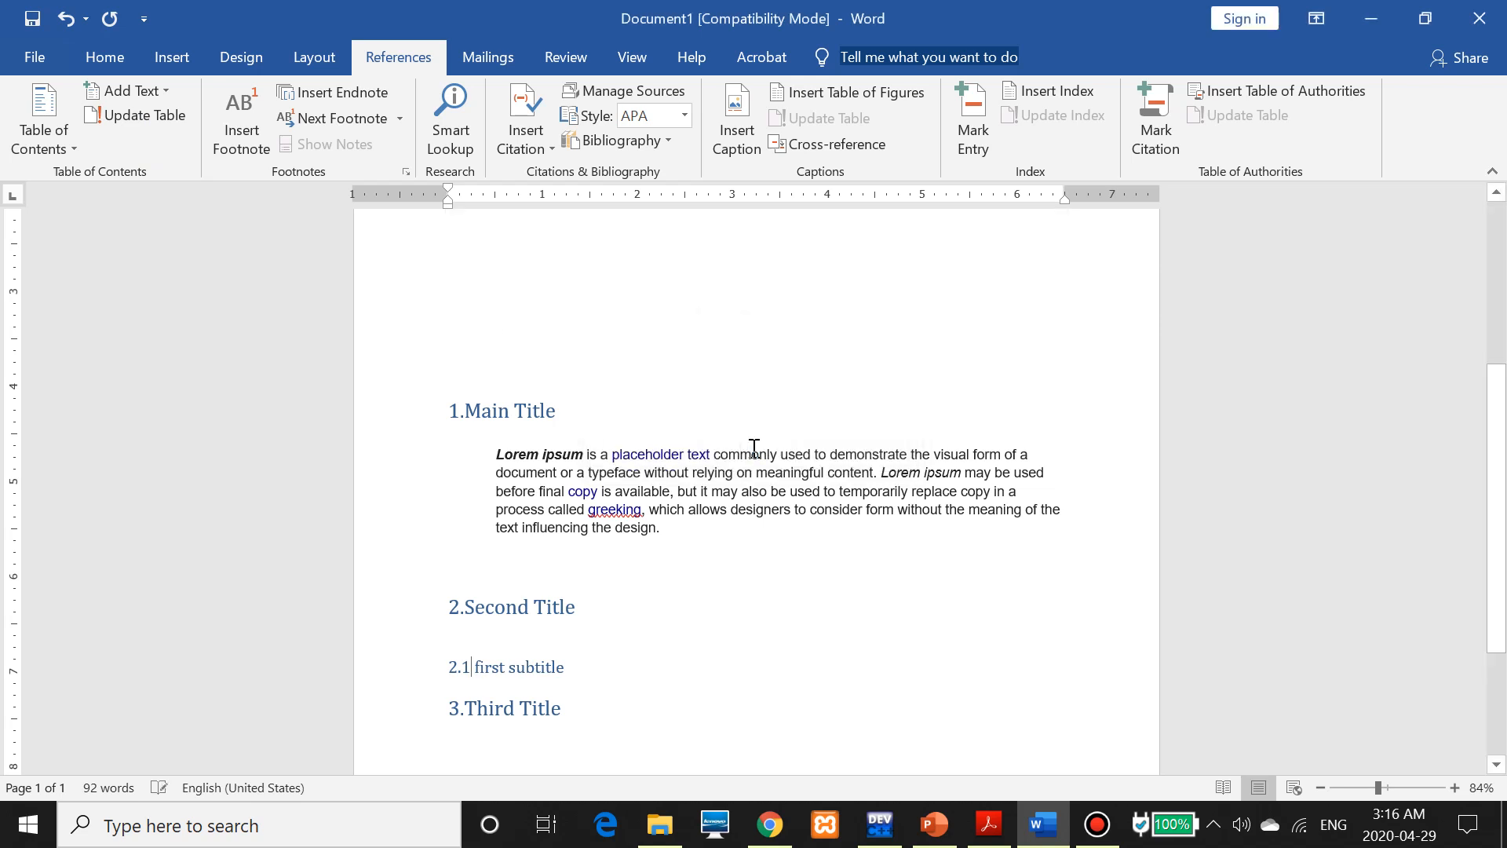
{"action": "scroll", "coordinate": [753, 447], "scroll_direction": "up", "scroll_amount": 3}
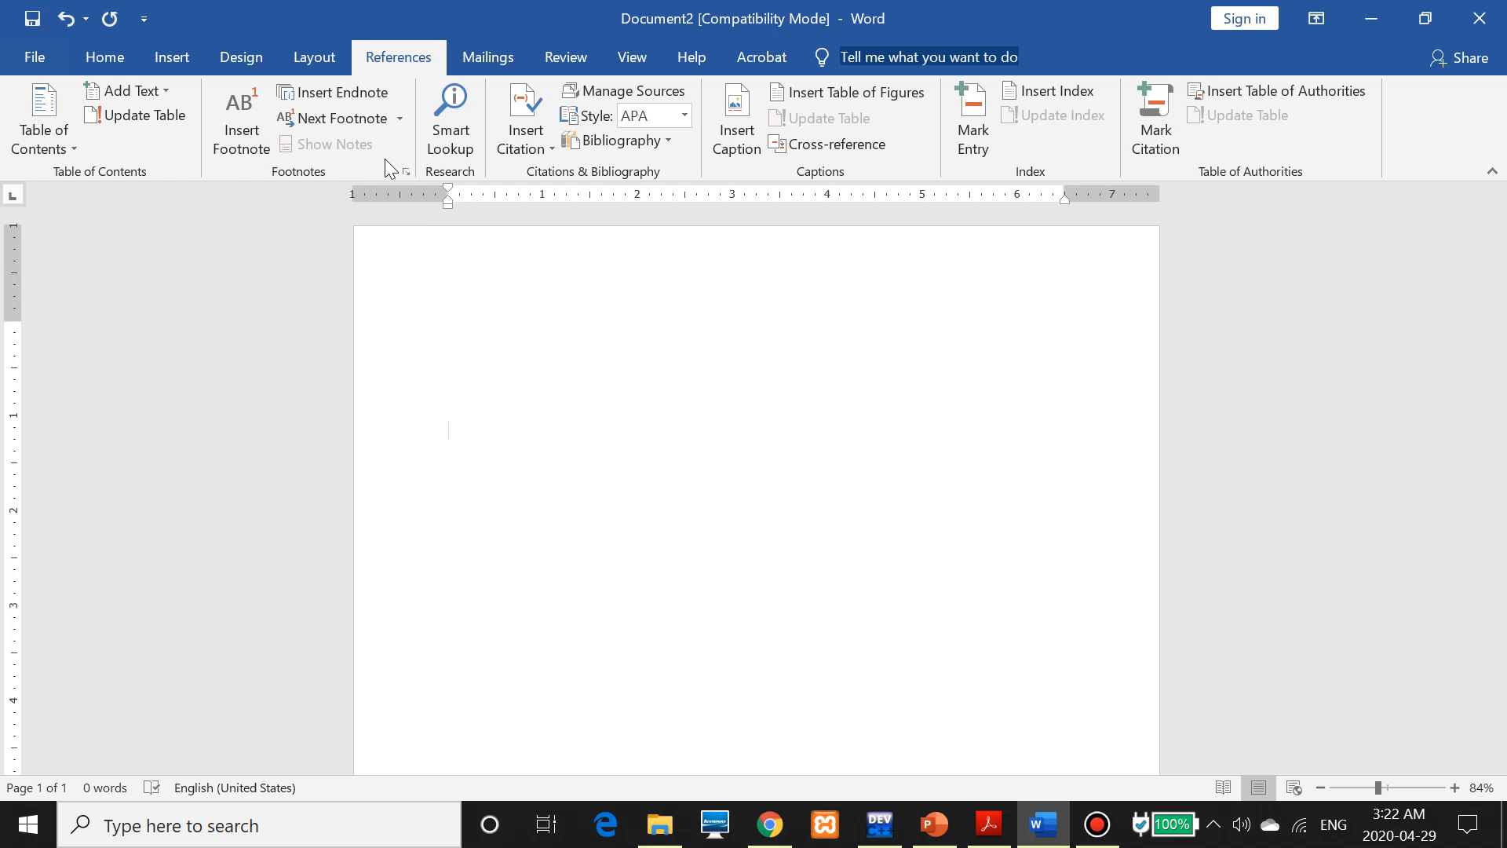
Insert the butterfly picture from the Pictures folder into Document2
{"action": "left_click", "coordinate": [190, 64]}
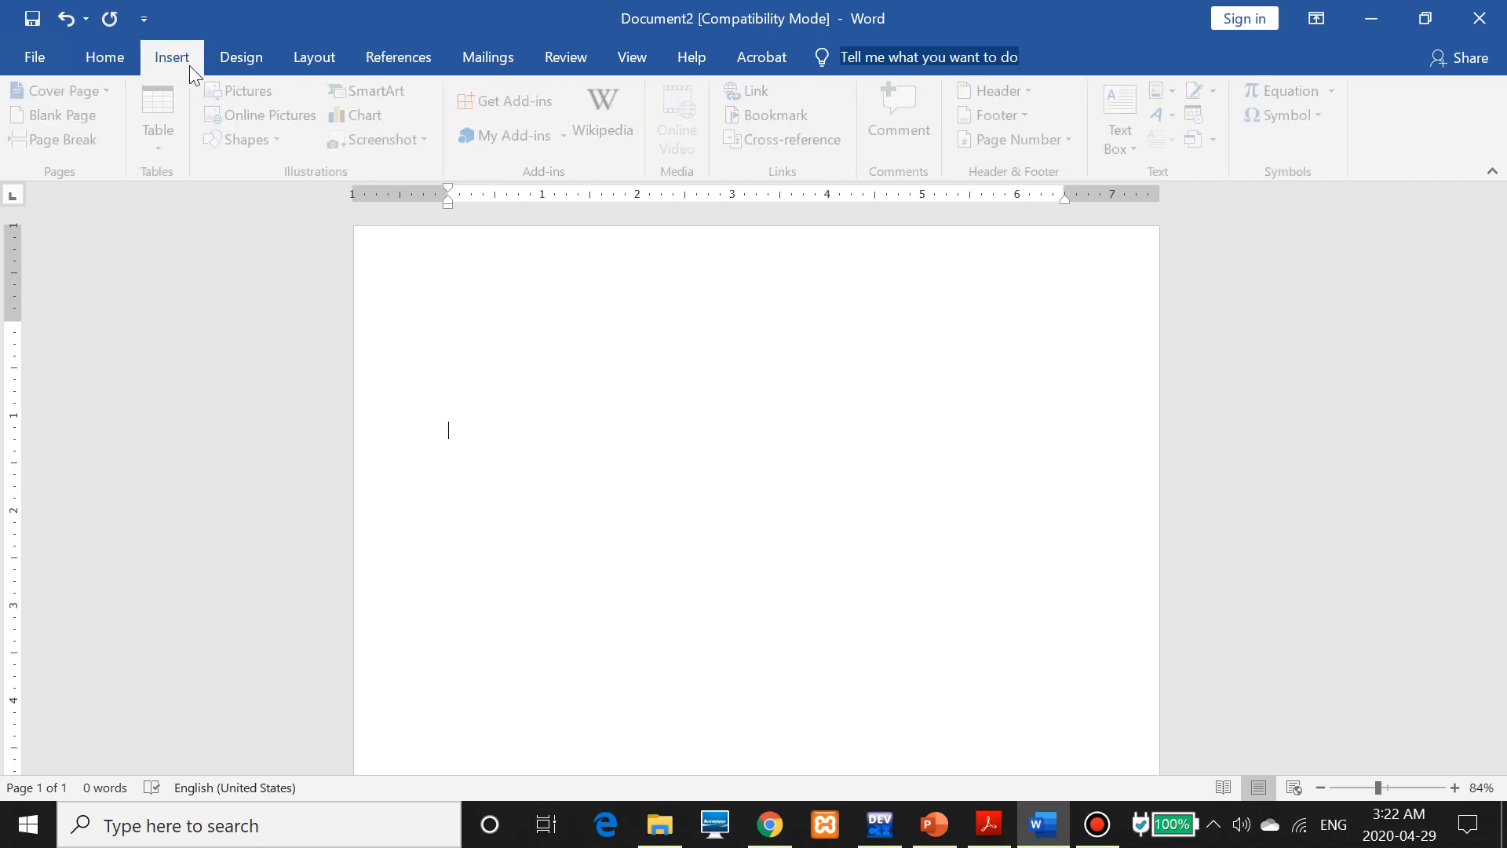
{"action": "left_click", "coordinate": [241, 88]}
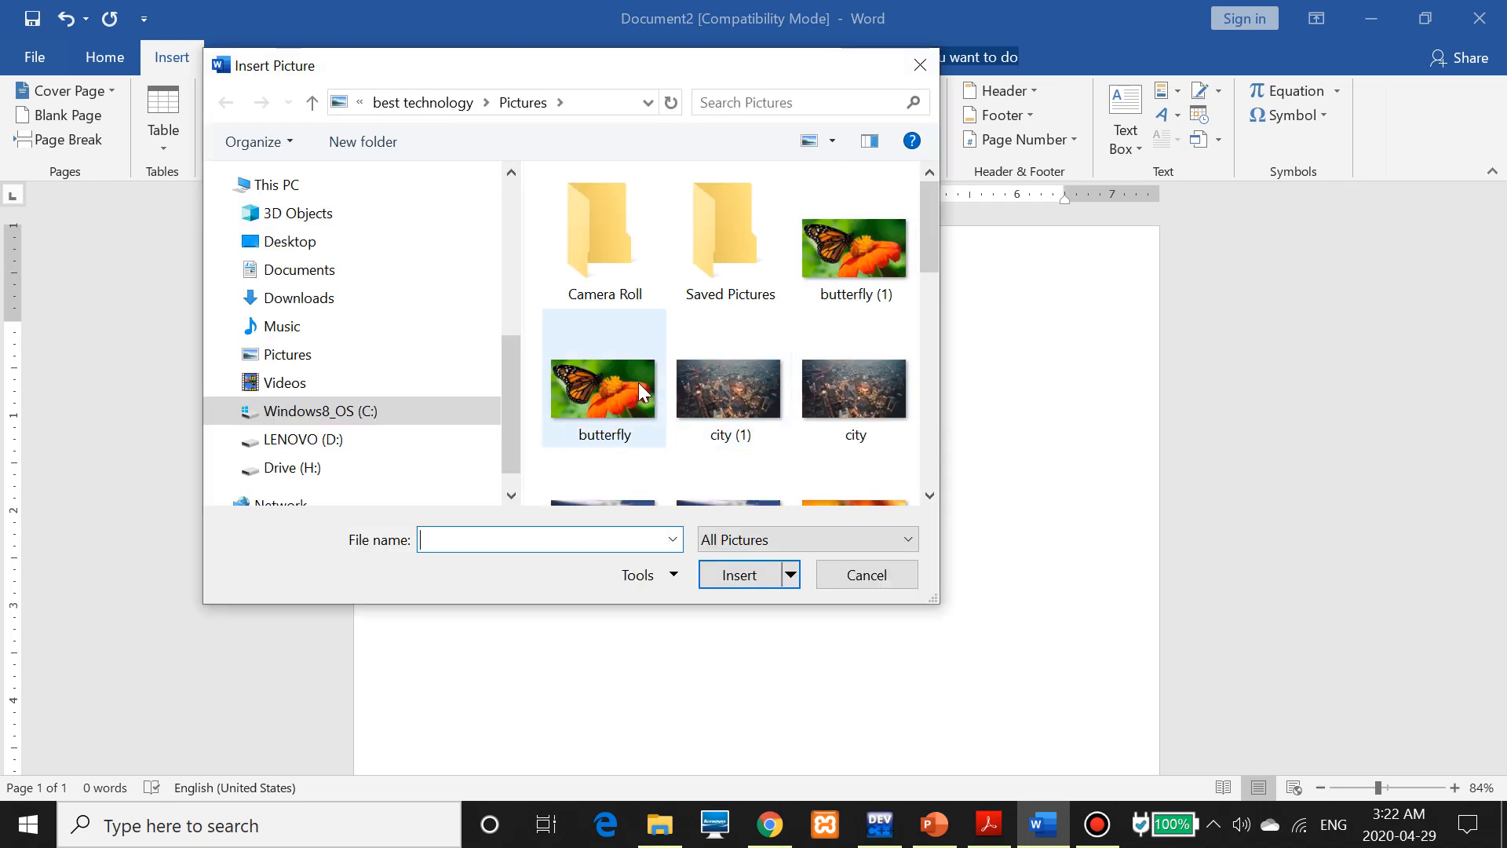
{"action": "double_click", "coordinate": [639, 383]}
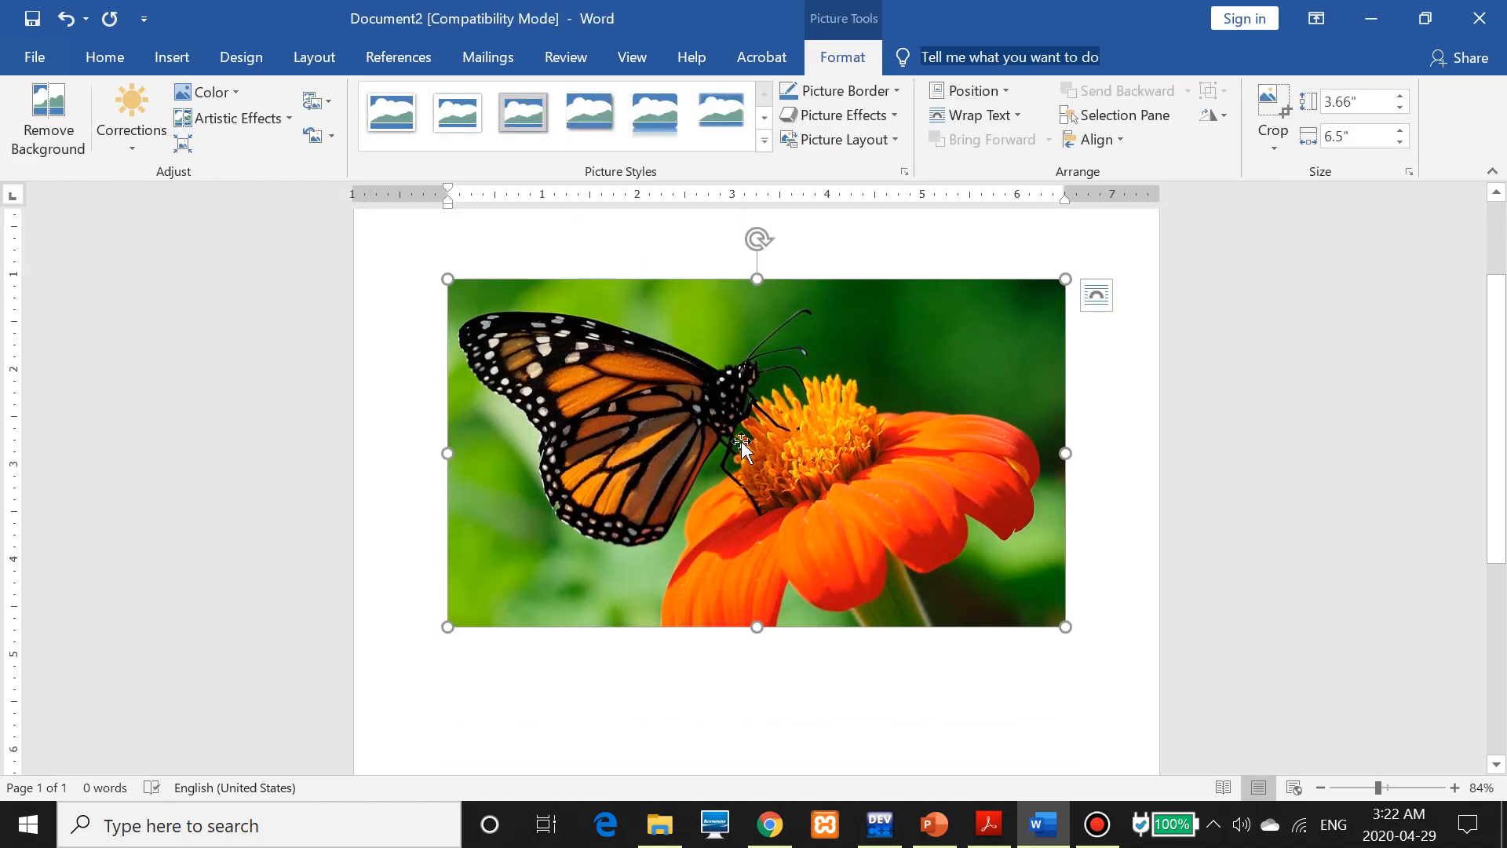
{"action": "left_click", "coordinate": [407, 59]}
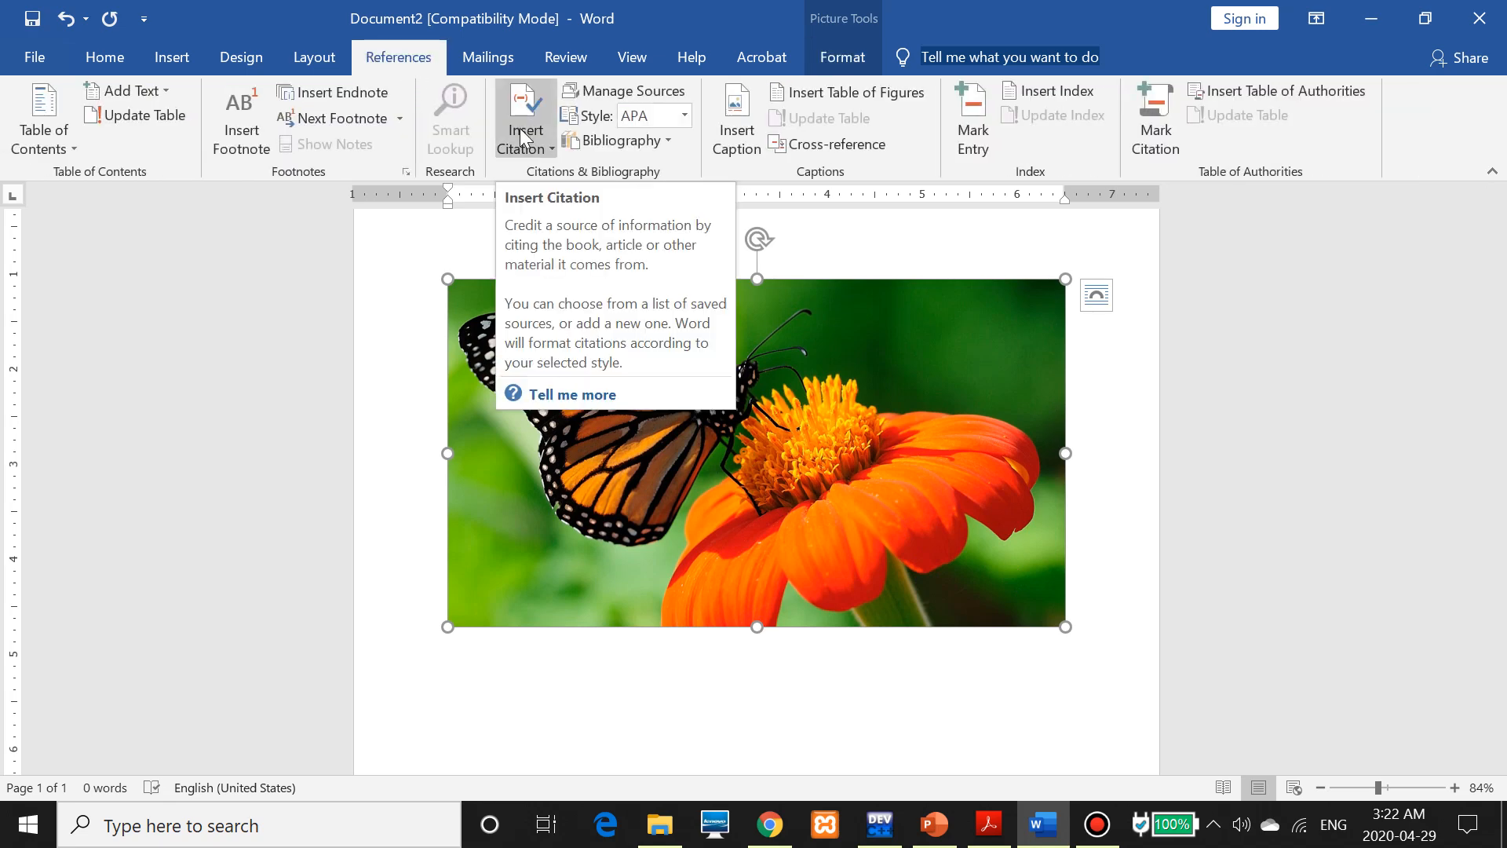
Caption the butterfly picture Figure 1 "Abeautiful Flower" below it
{"action": "left_click", "coordinate": [740, 127]}
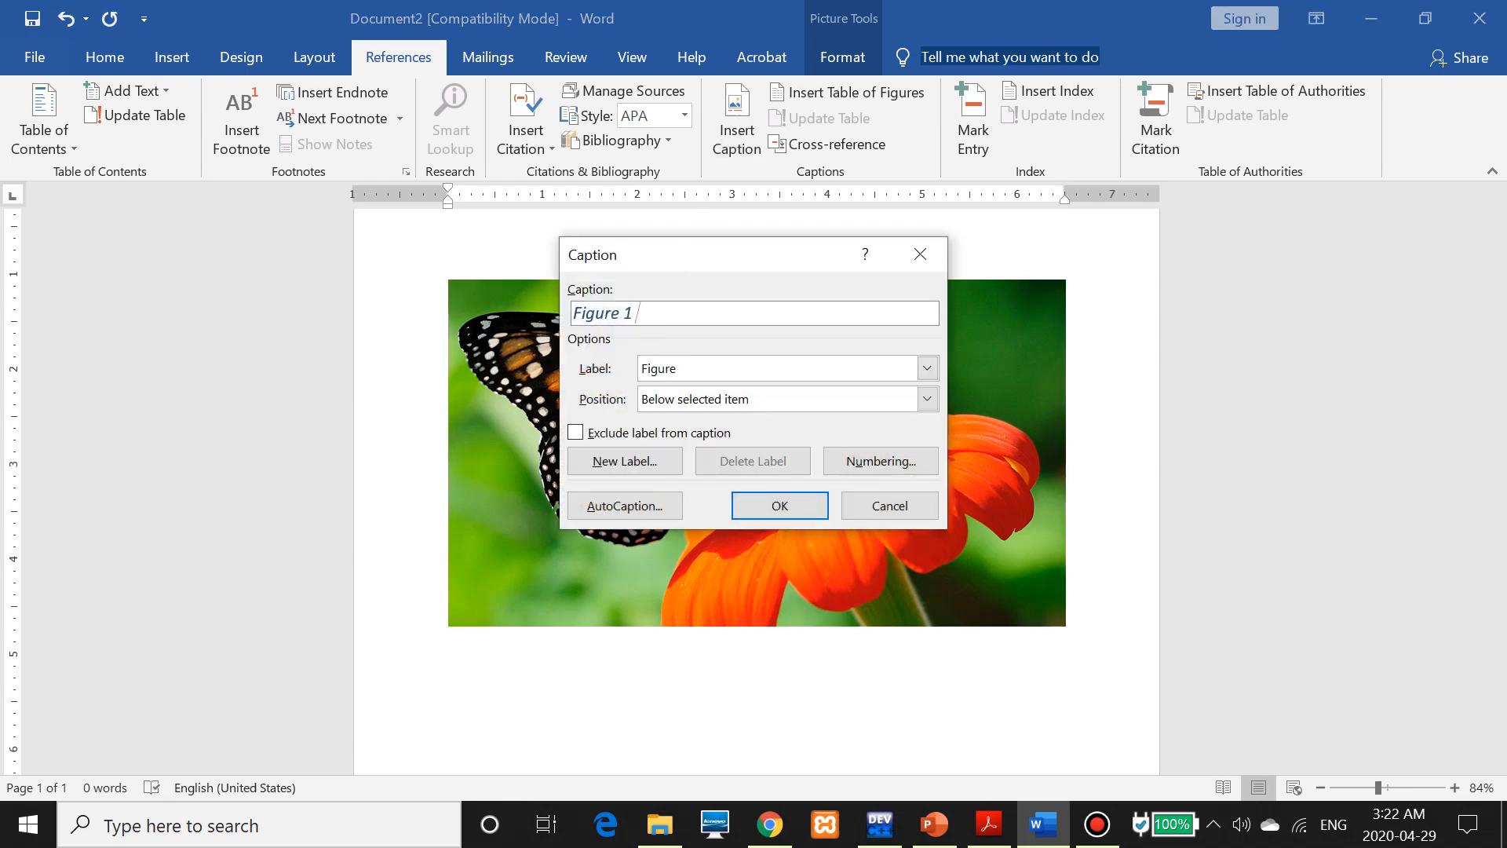
{"action": "type", "text": "\" Abeautiful Flower\""}
{"action": "left_click", "coordinate": [780, 506]}
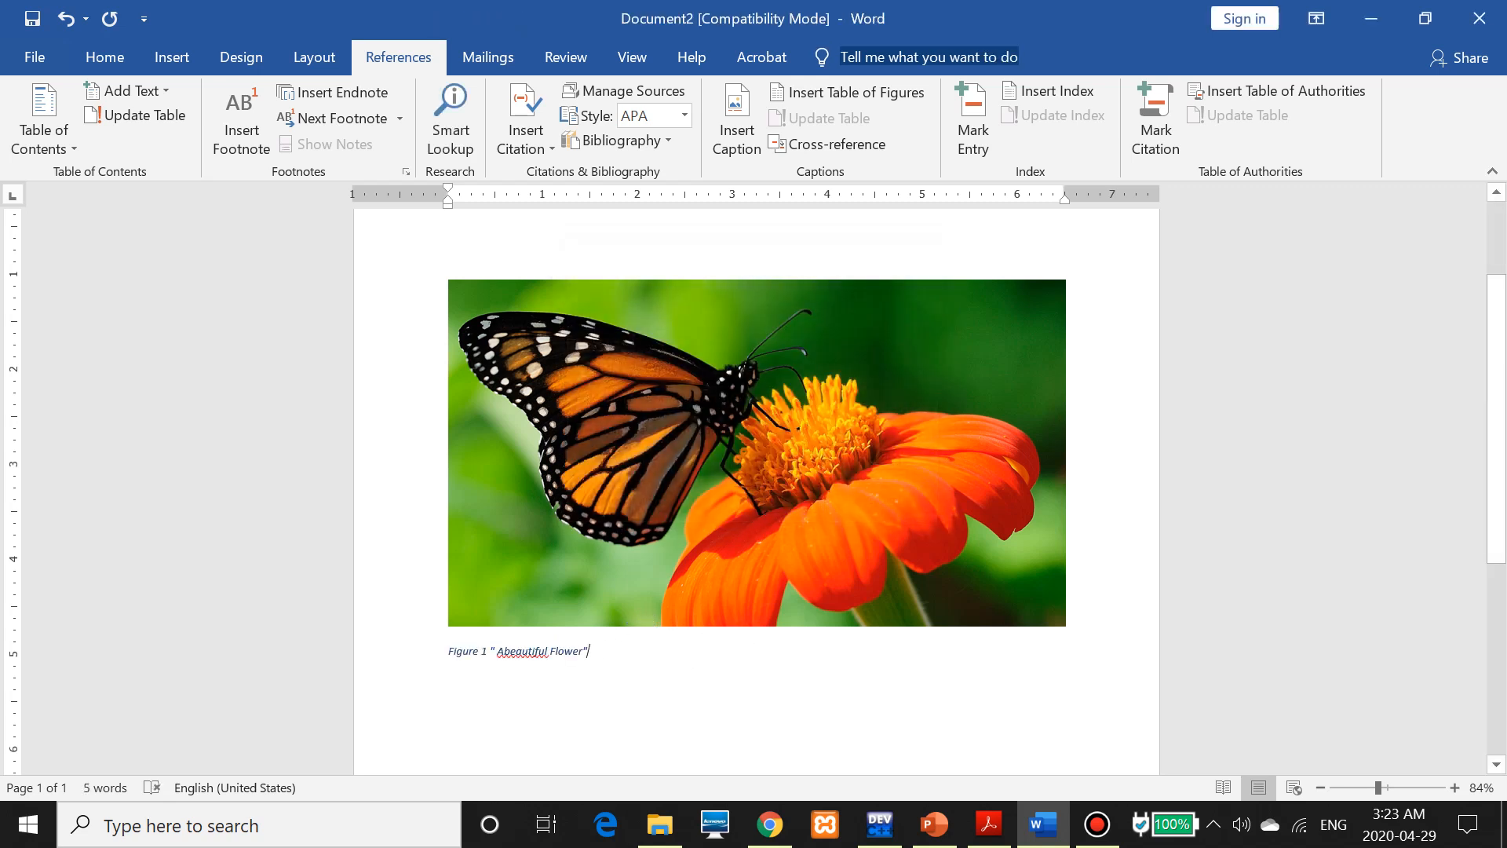
{"action": "left_click", "coordinate": [173, 55]}
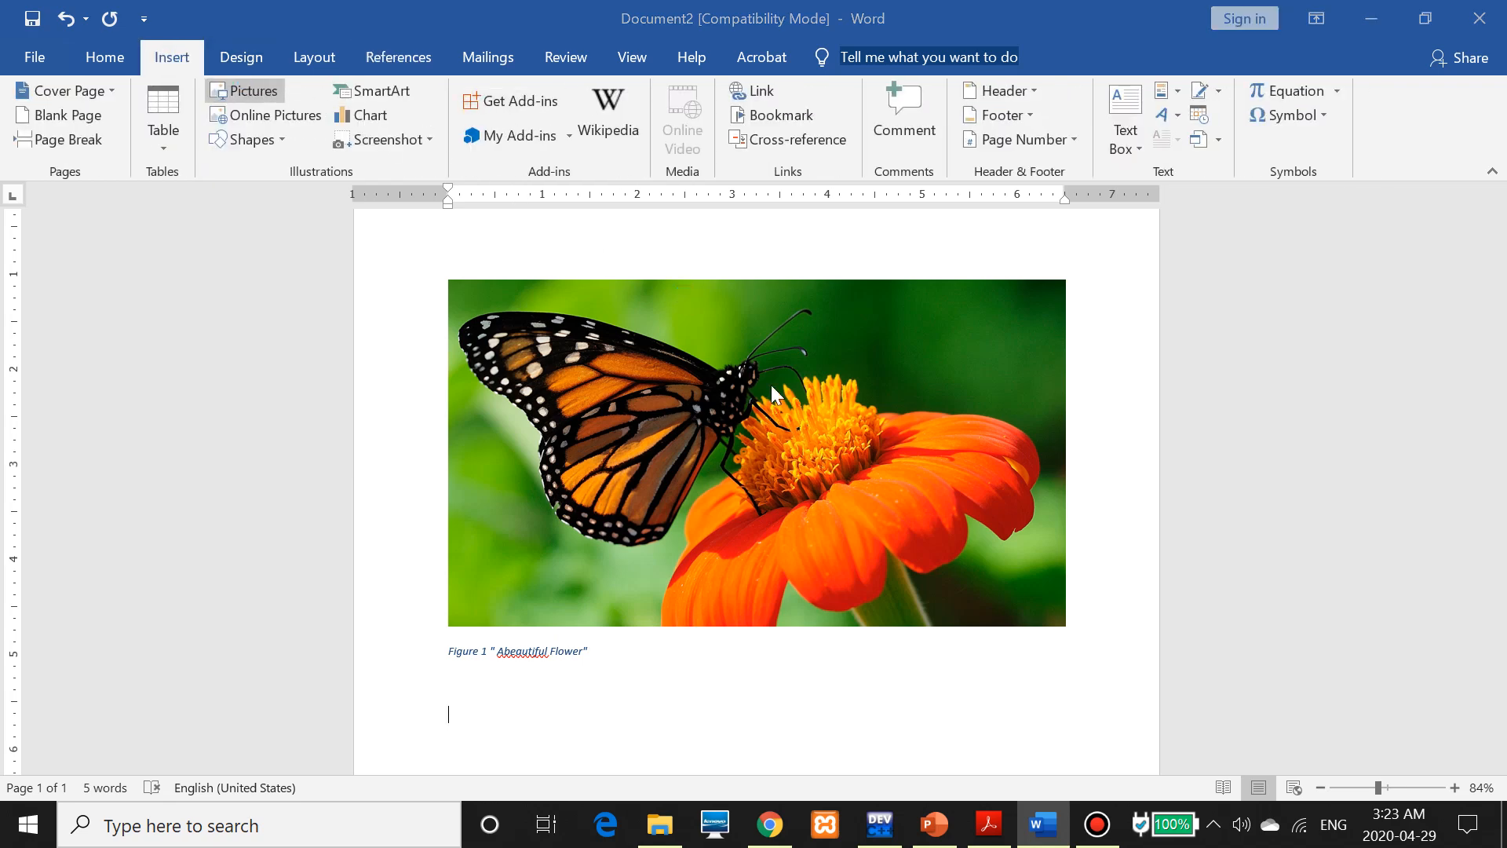
Insert the city photo and caption it Figure 2 "City"
{"action": "left_click", "coordinate": [841, 385]}
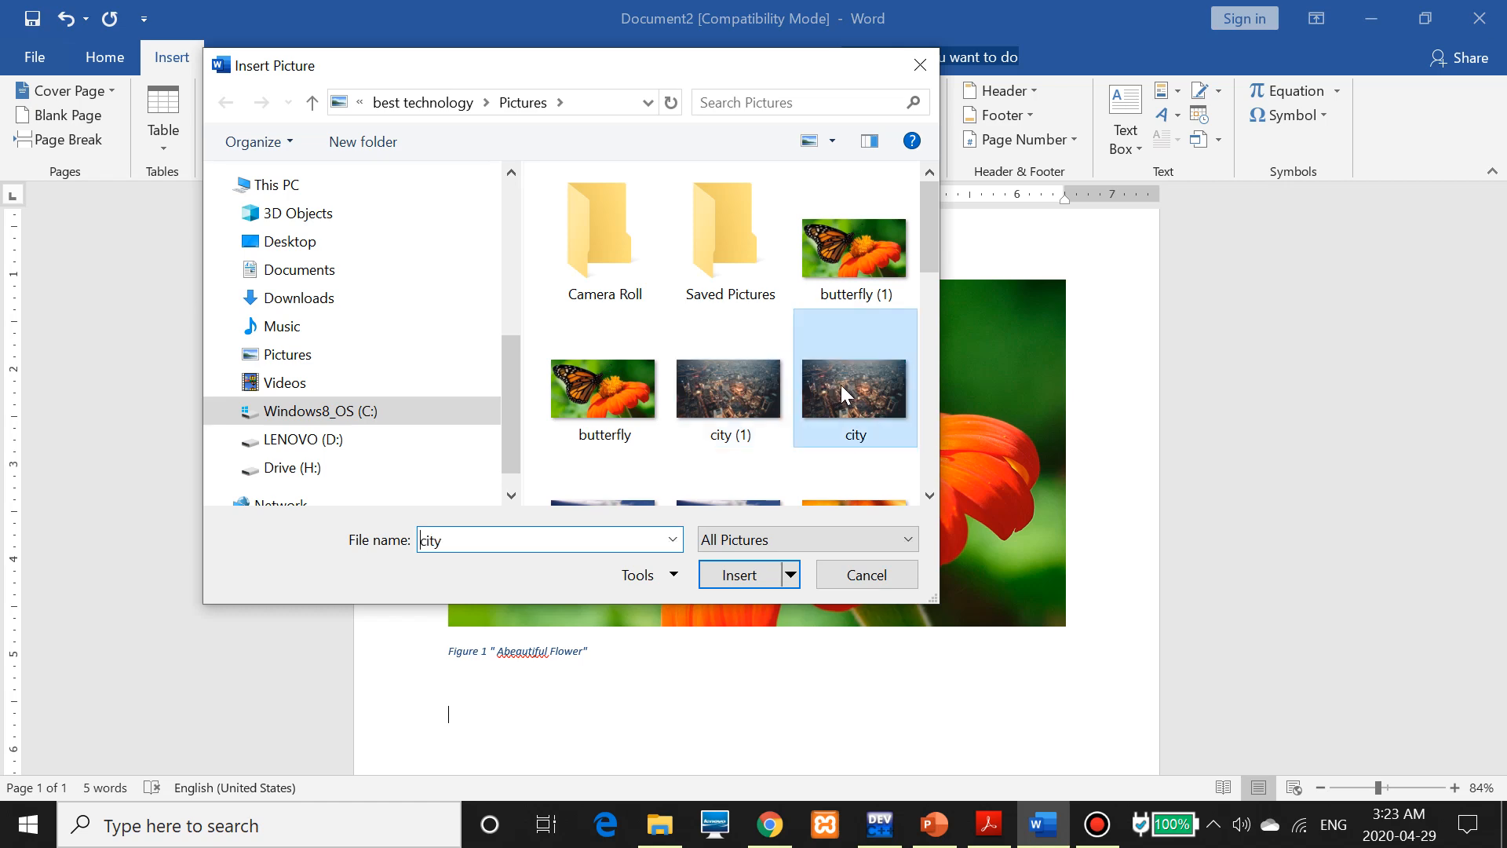
{"action": "double_click", "coordinate": [836, 385]}
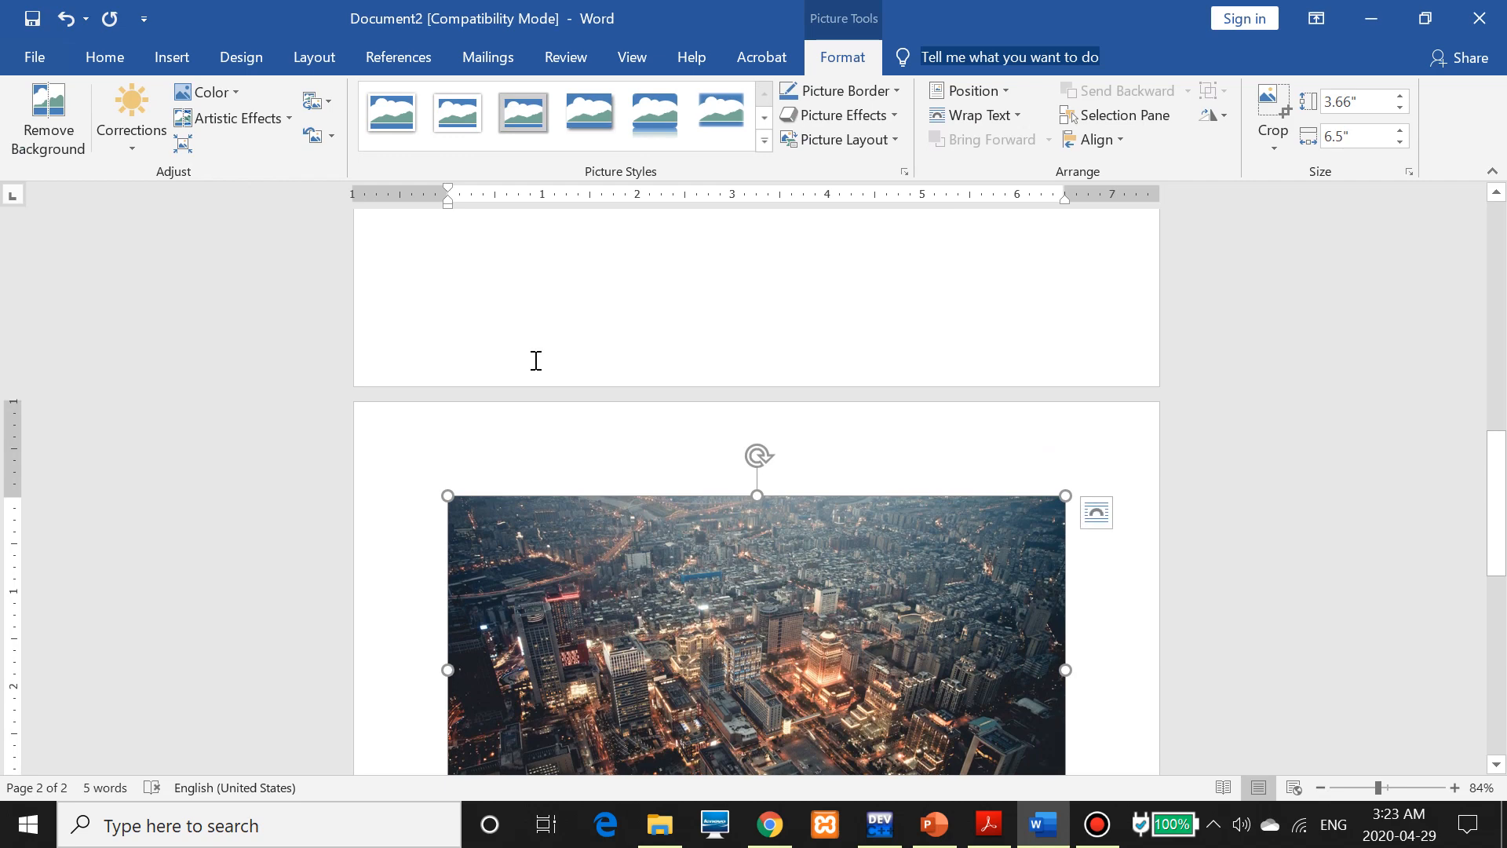
{"action": "left_click", "coordinate": [424, 69]}
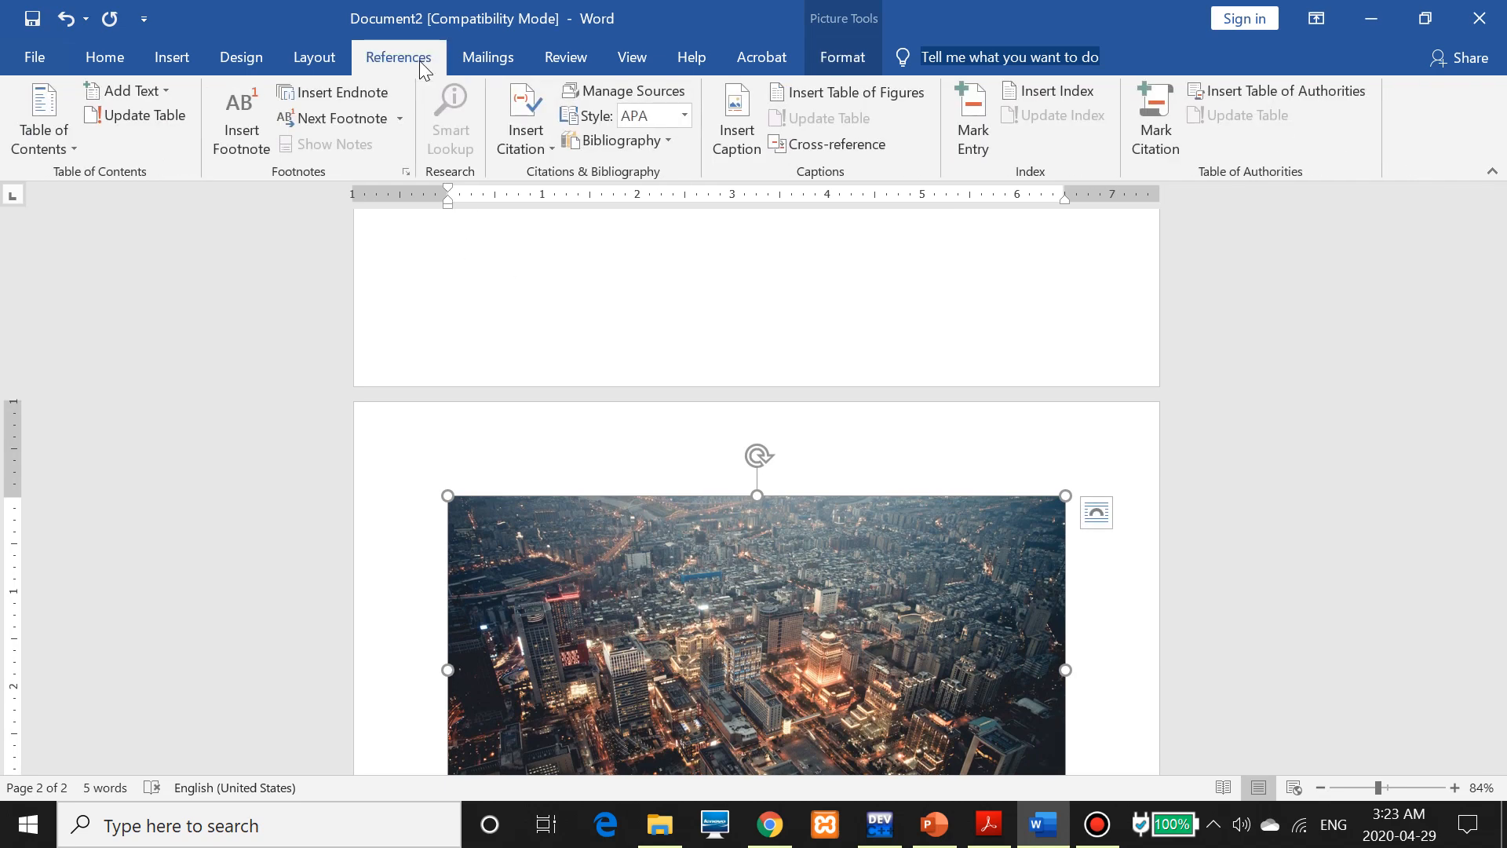
{"action": "left_click", "coordinate": [730, 132]}
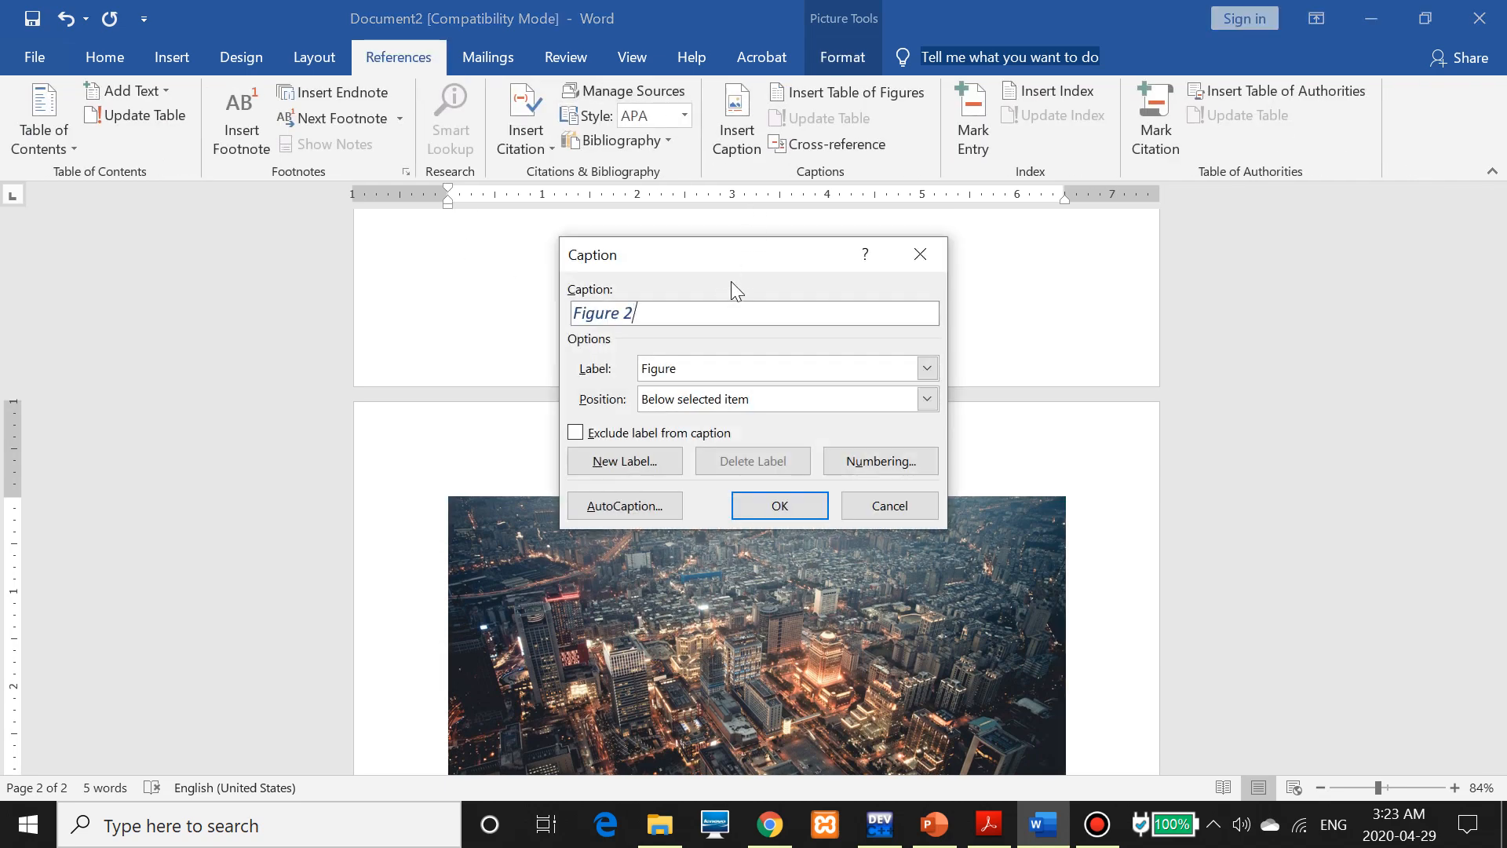
{"action": "type", "text": "\"City\""}
{"action": "left_click", "coordinate": [805, 509]}
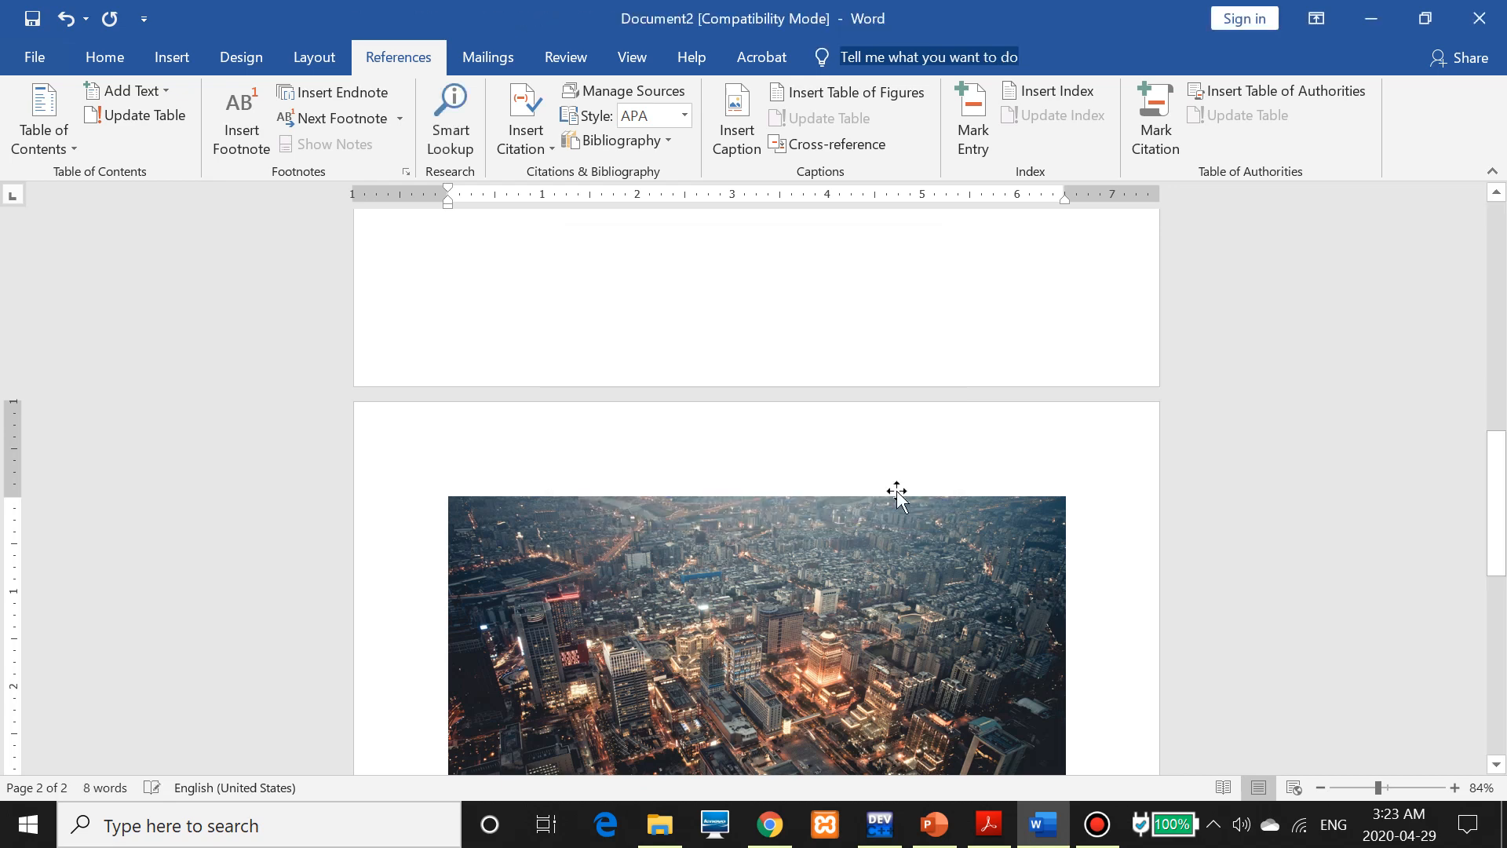
{"action": "scroll", "coordinate": [540, 556], "scroll_direction": "down", "scroll_amount": 3}
{"action": "scroll", "coordinate": [541, 556], "scroll_direction": "up", "scroll_amount": 10}
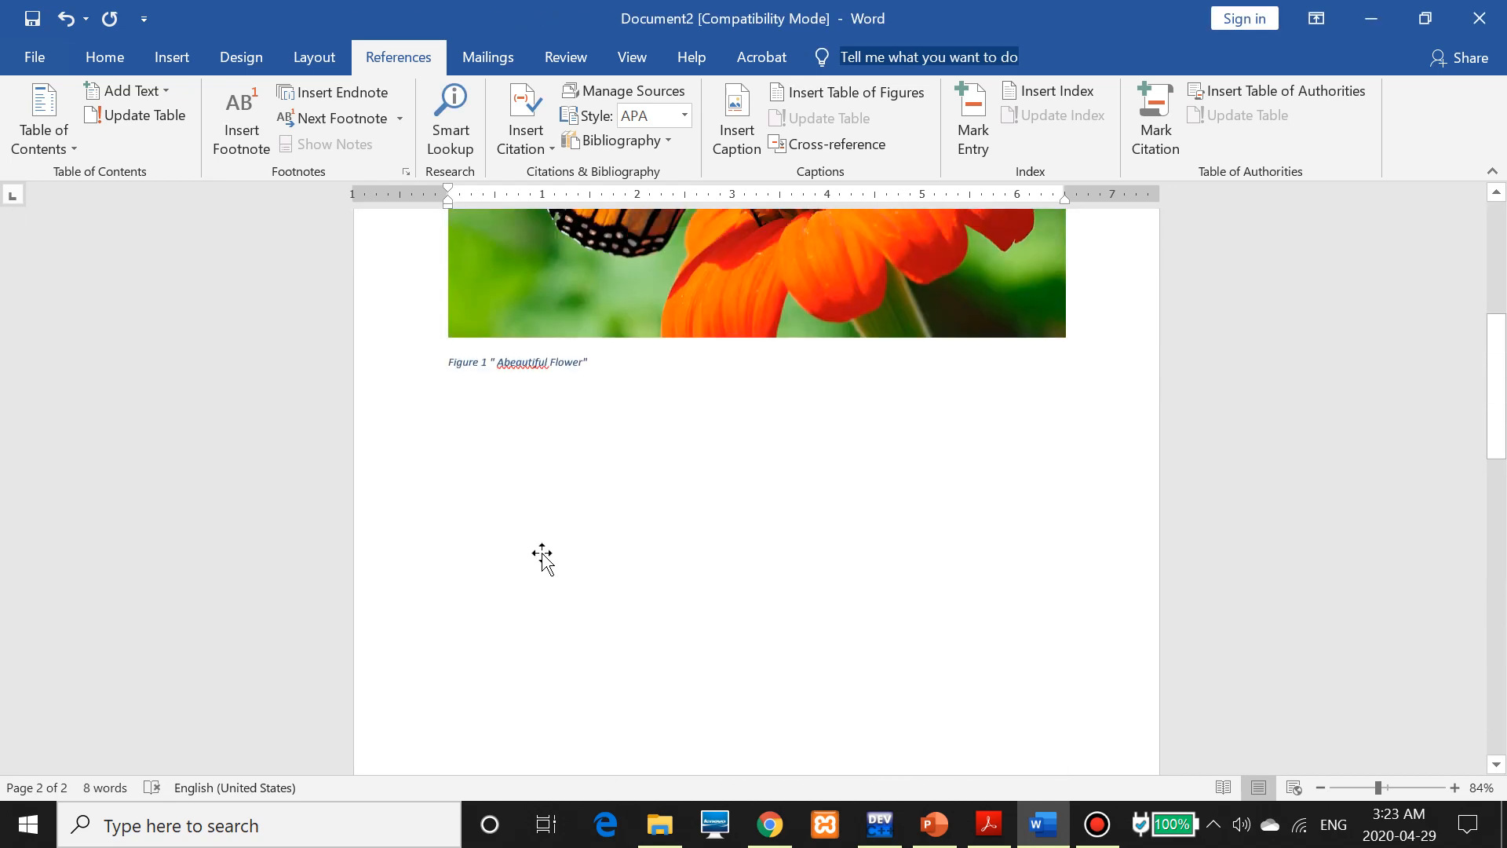
Insert a table of figures with dashed tab leaders at the top of page 1
{"action": "left_click", "coordinate": [496, 316]}
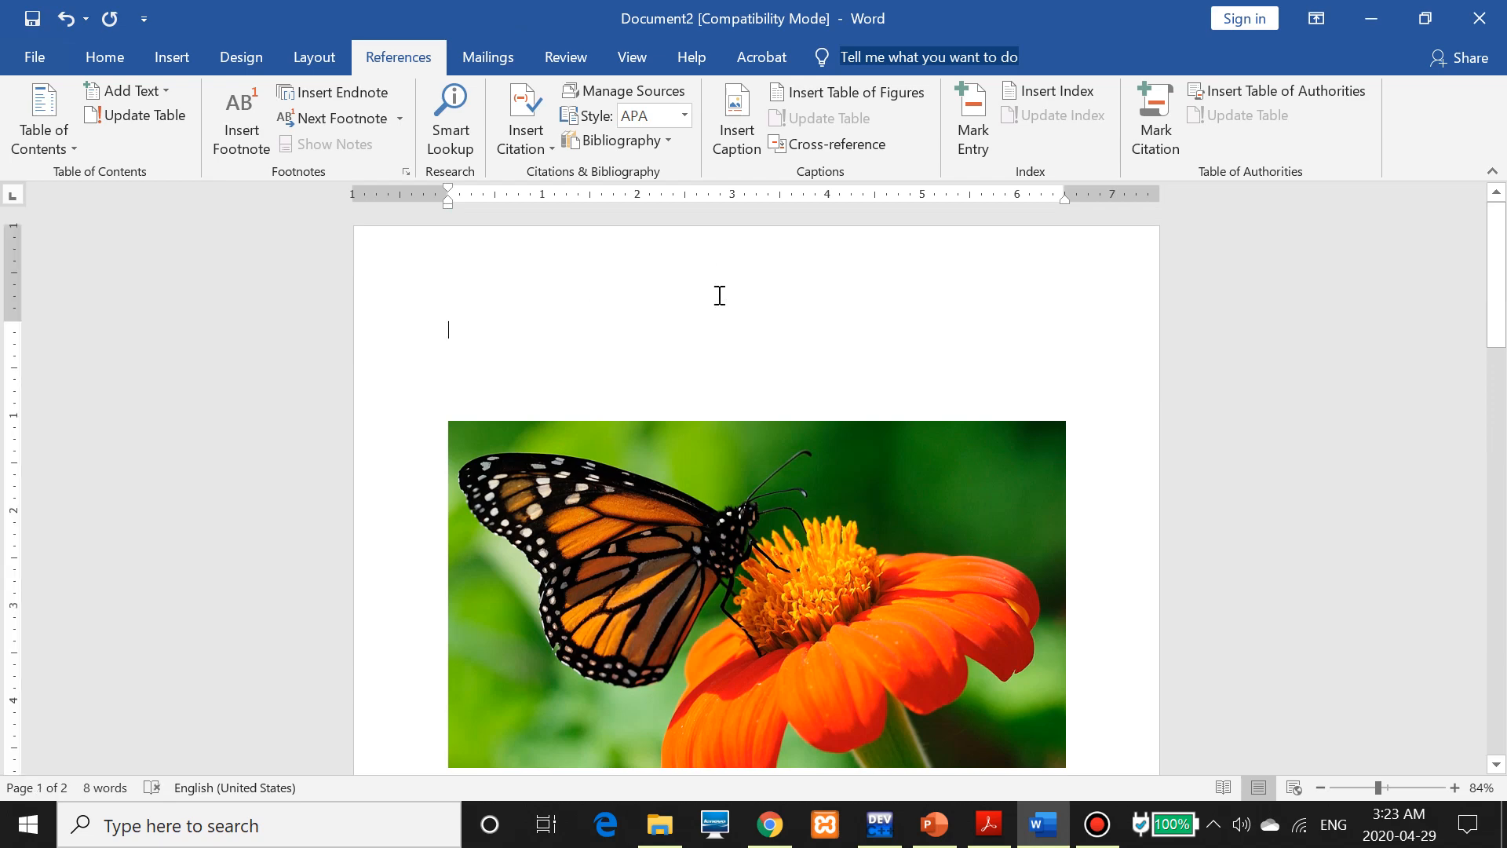
{"action": "left_click", "coordinate": [864, 95]}
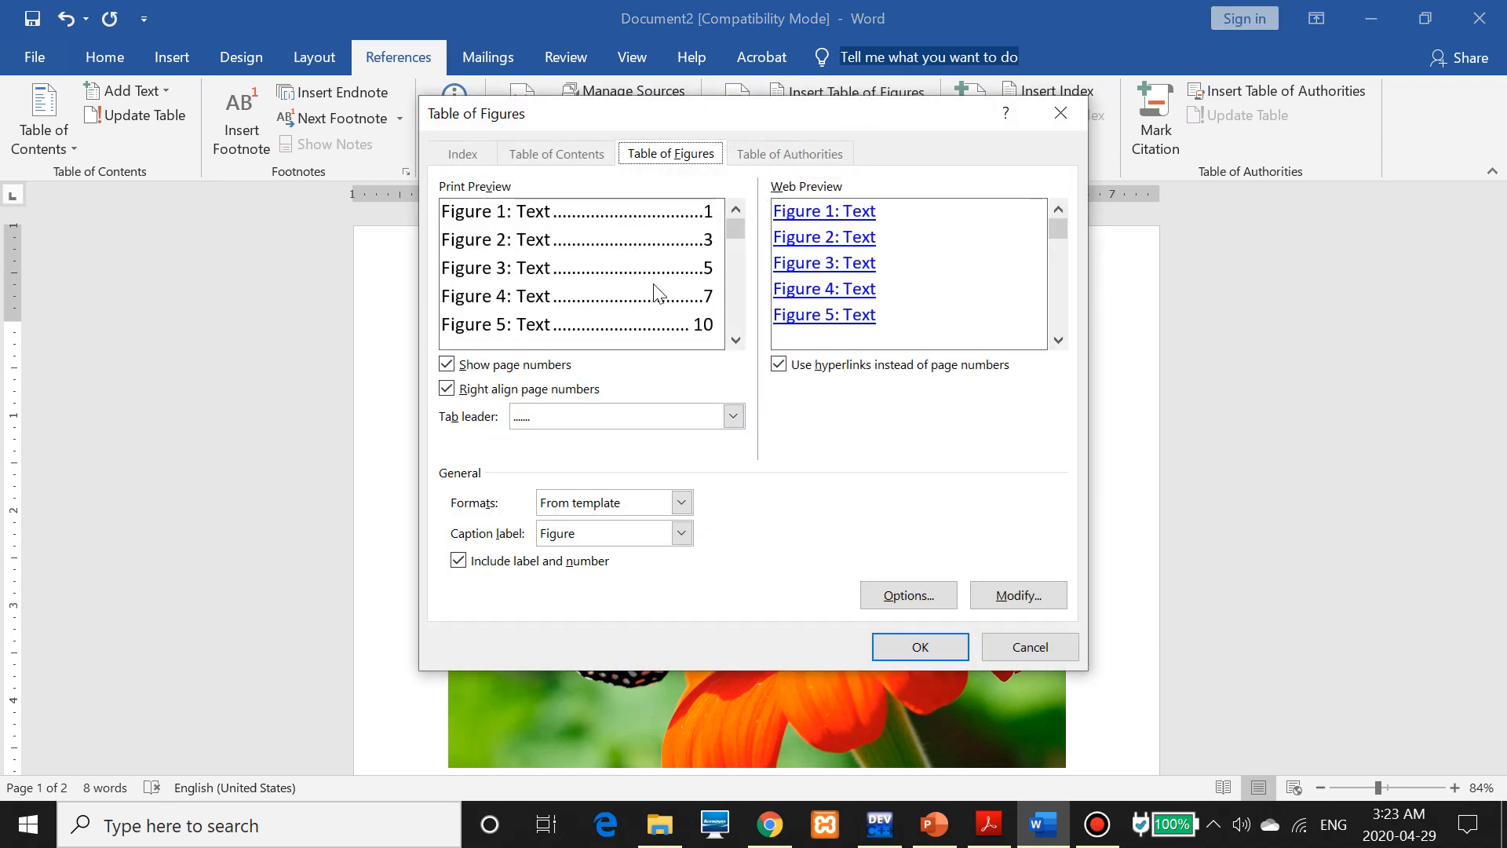
{"action": "left_click", "coordinate": [581, 417]}
{"action": "left_click", "coordinate": [552, 475]}
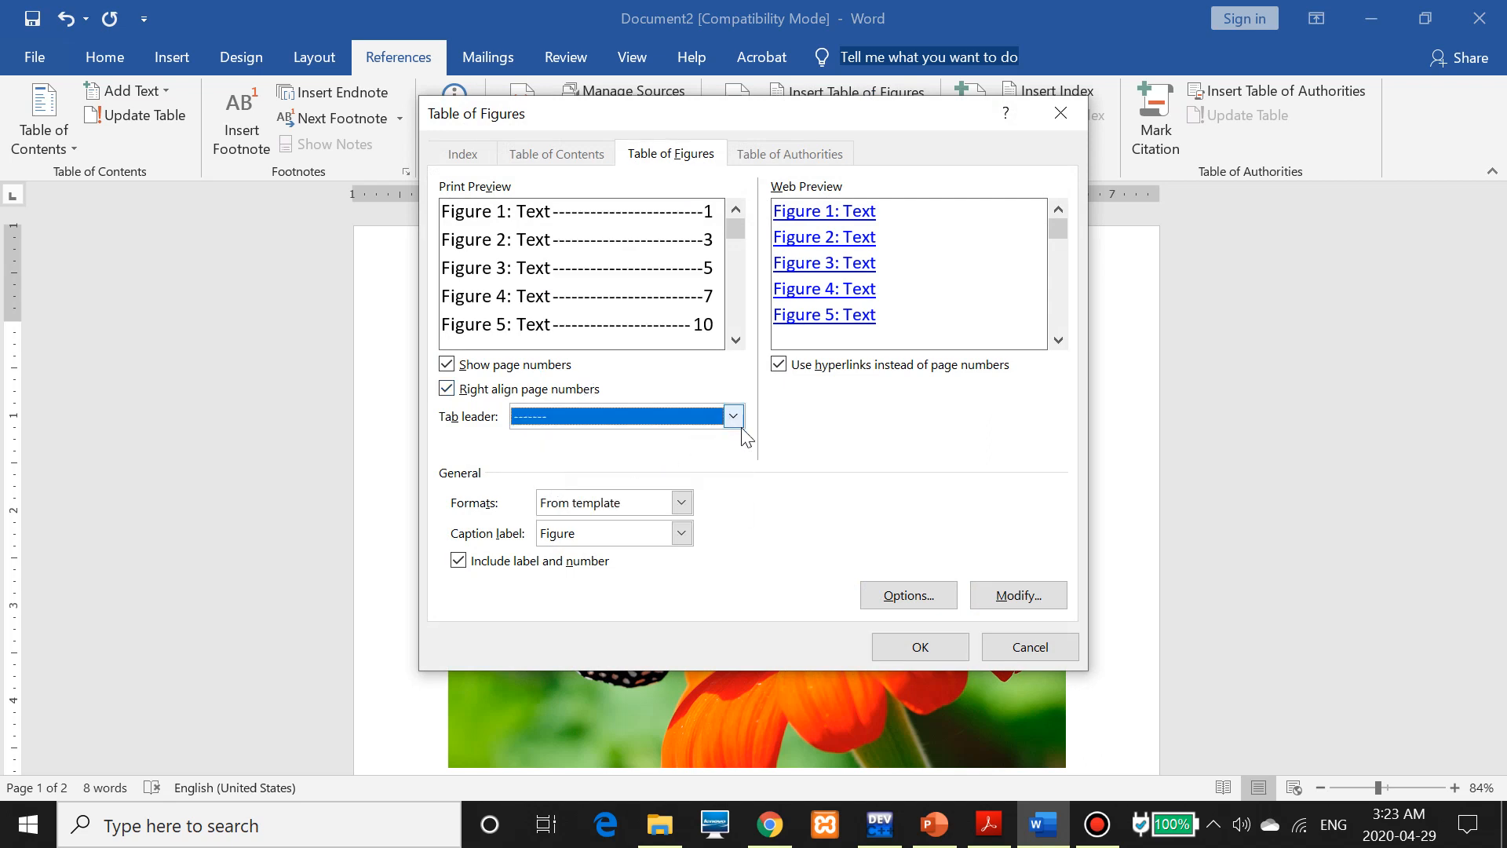
{"action": "left_click", "coordinate": [898, 648]}
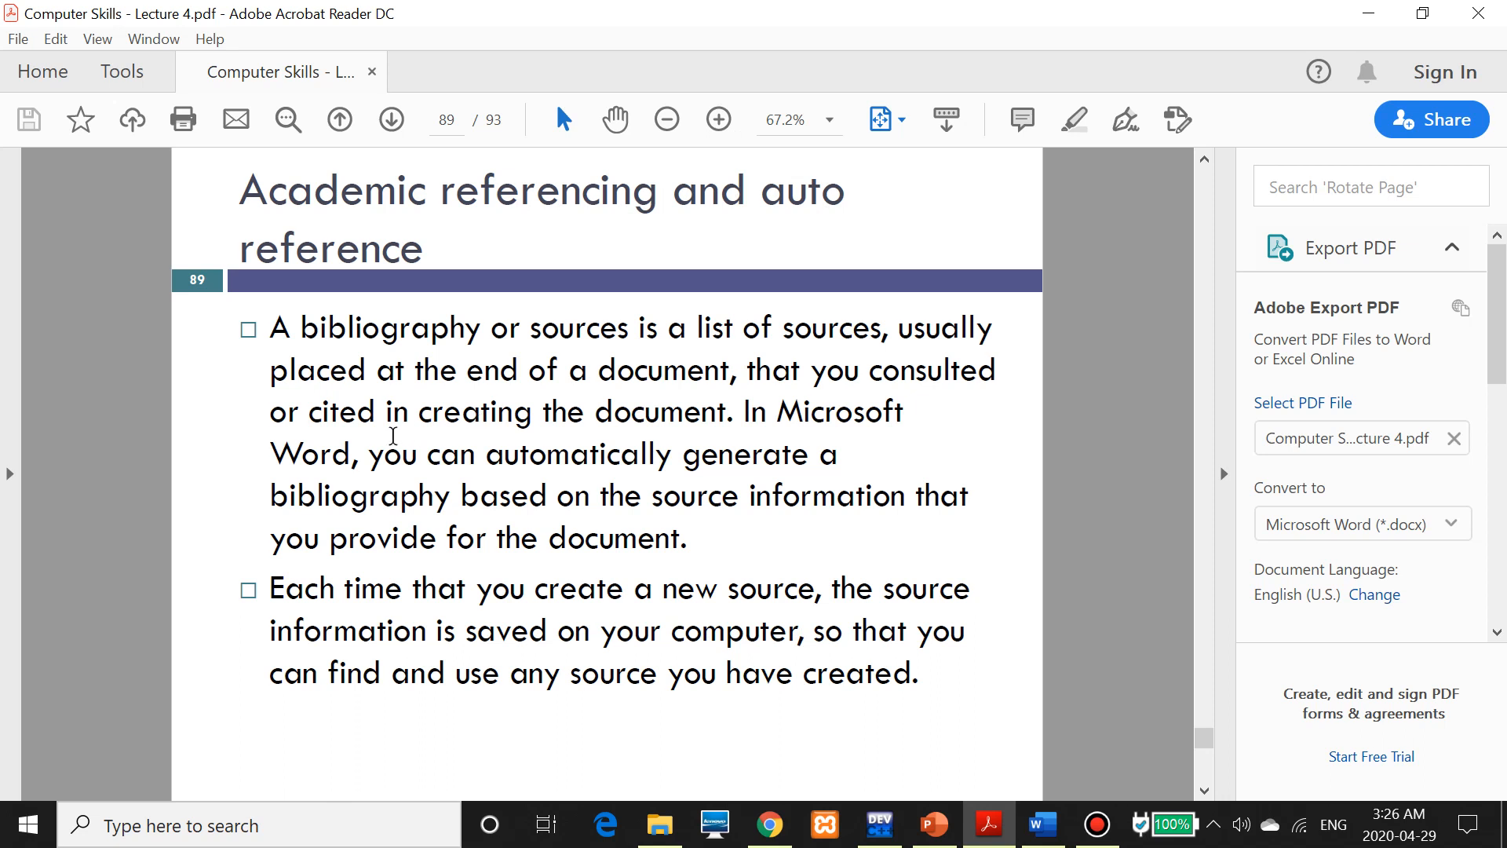
Highlight the academic referencing slide heading in Acrobat Reader, then return to Word
{"action": "left_click_drag", "start_coordinate": [288, 190], "coordinate": [845, 188]}
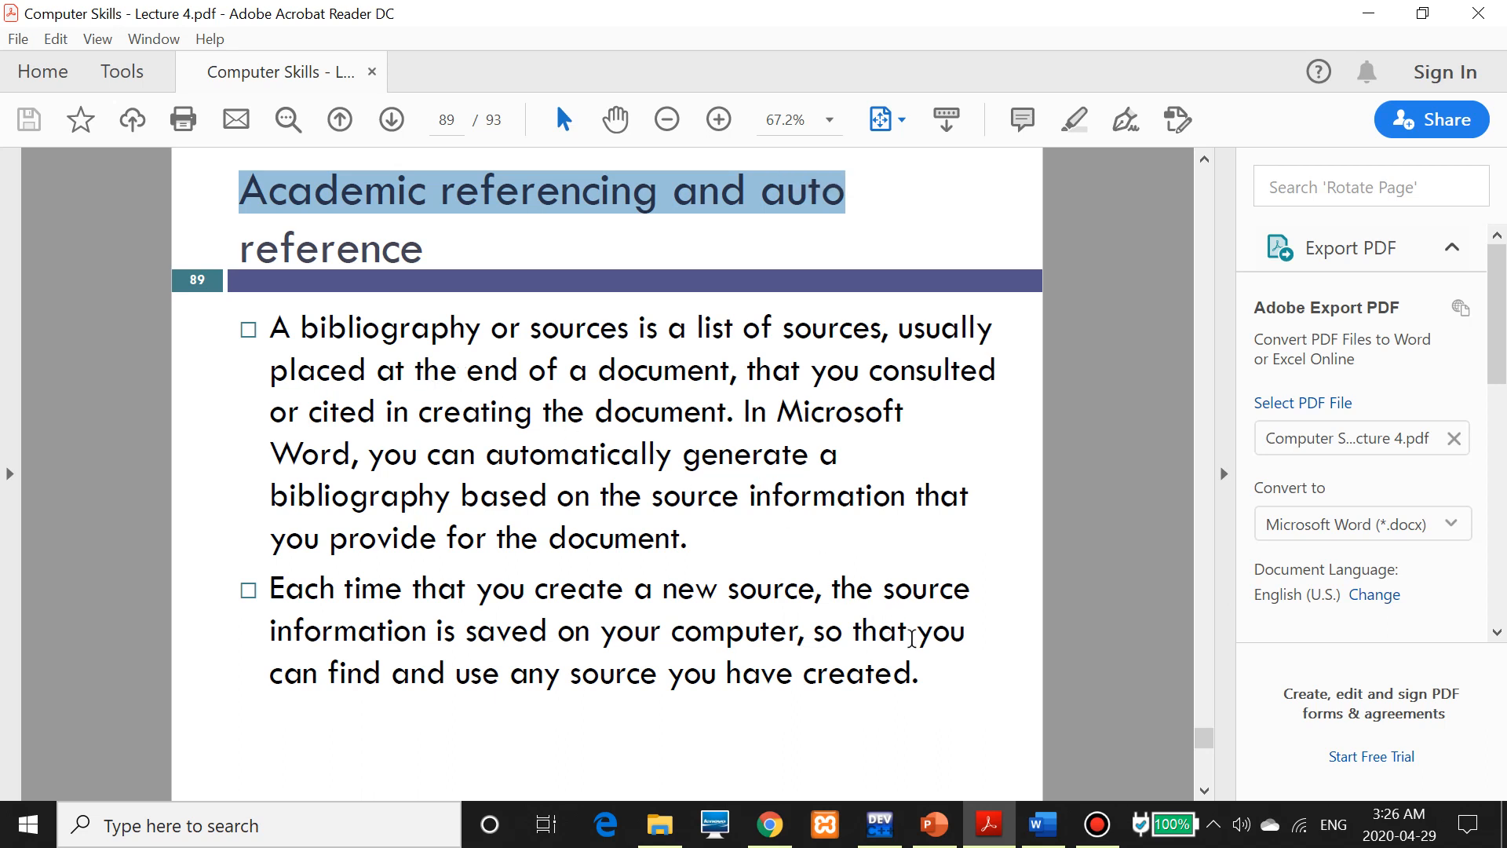
{"action": "left_click", "coordinate": [1032, 840]}
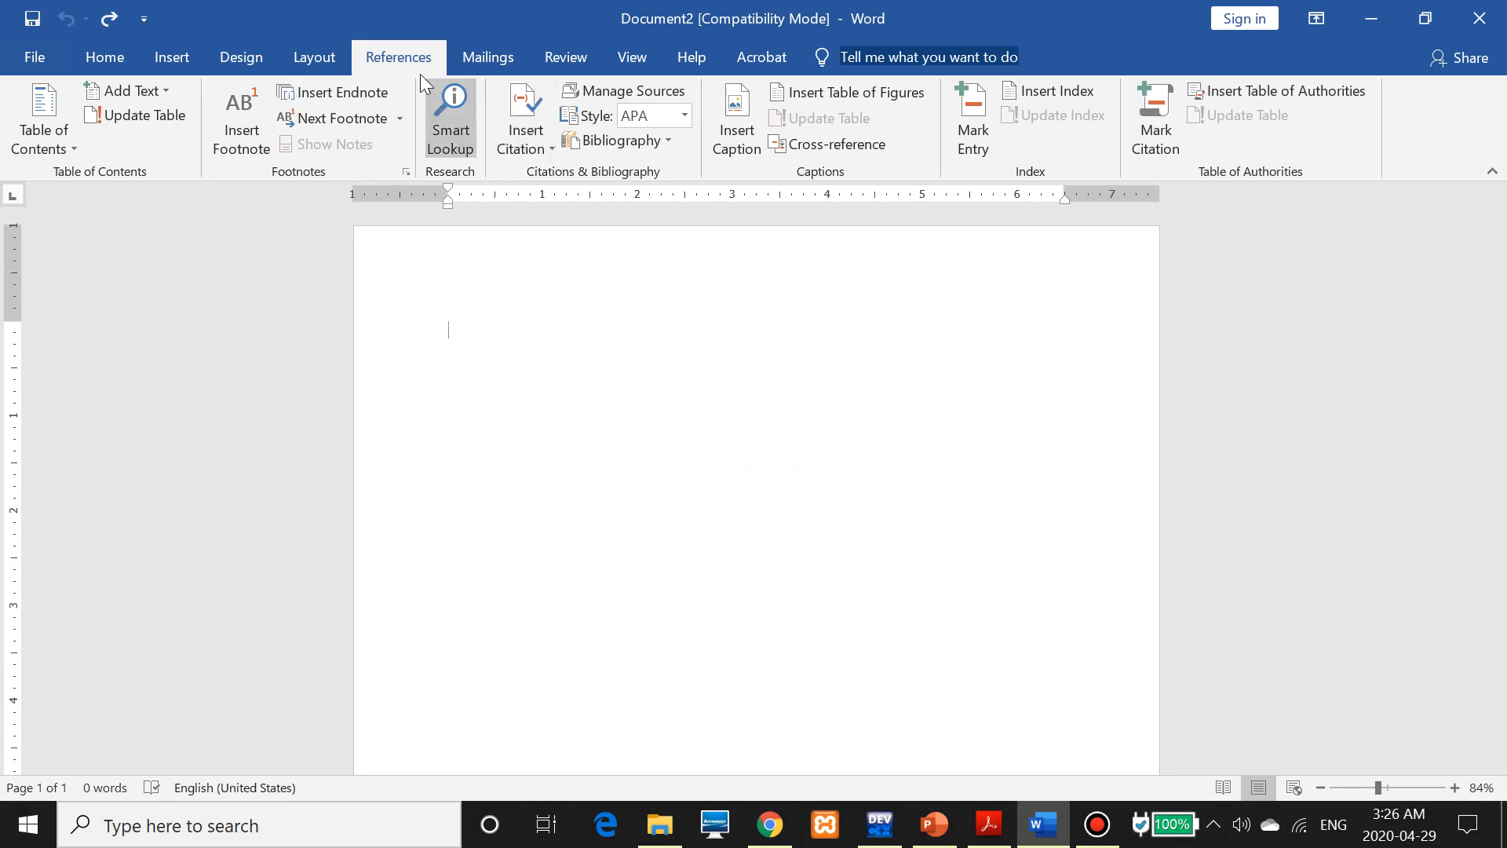
Create a new Book source and enter SOMEONE as a personal author
{"action": "left_click", "coordinate": [510, 130]}
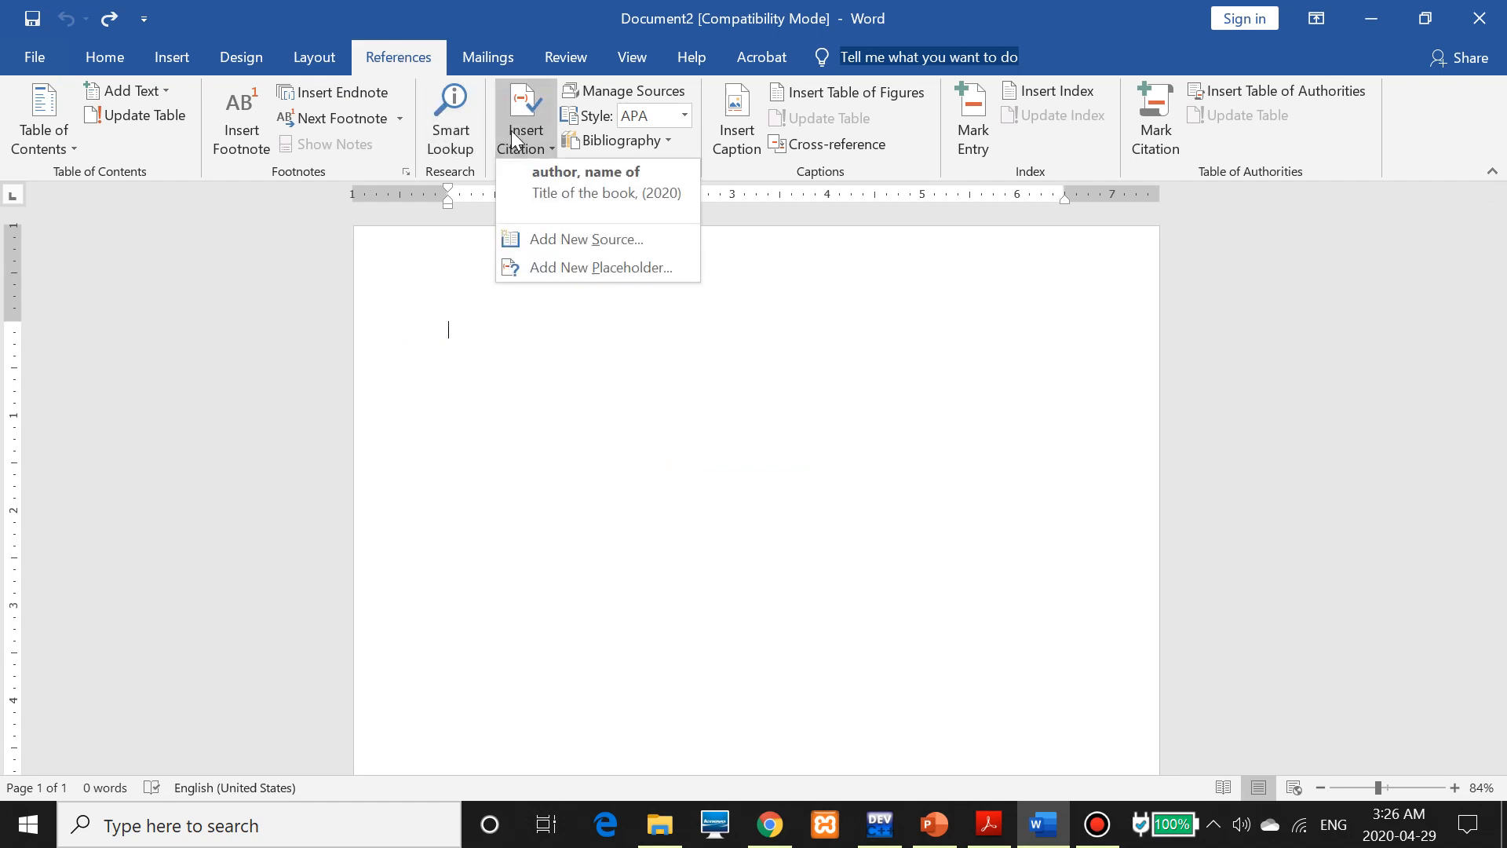
{"action": "left_click", "coordinate": [539, 237]}
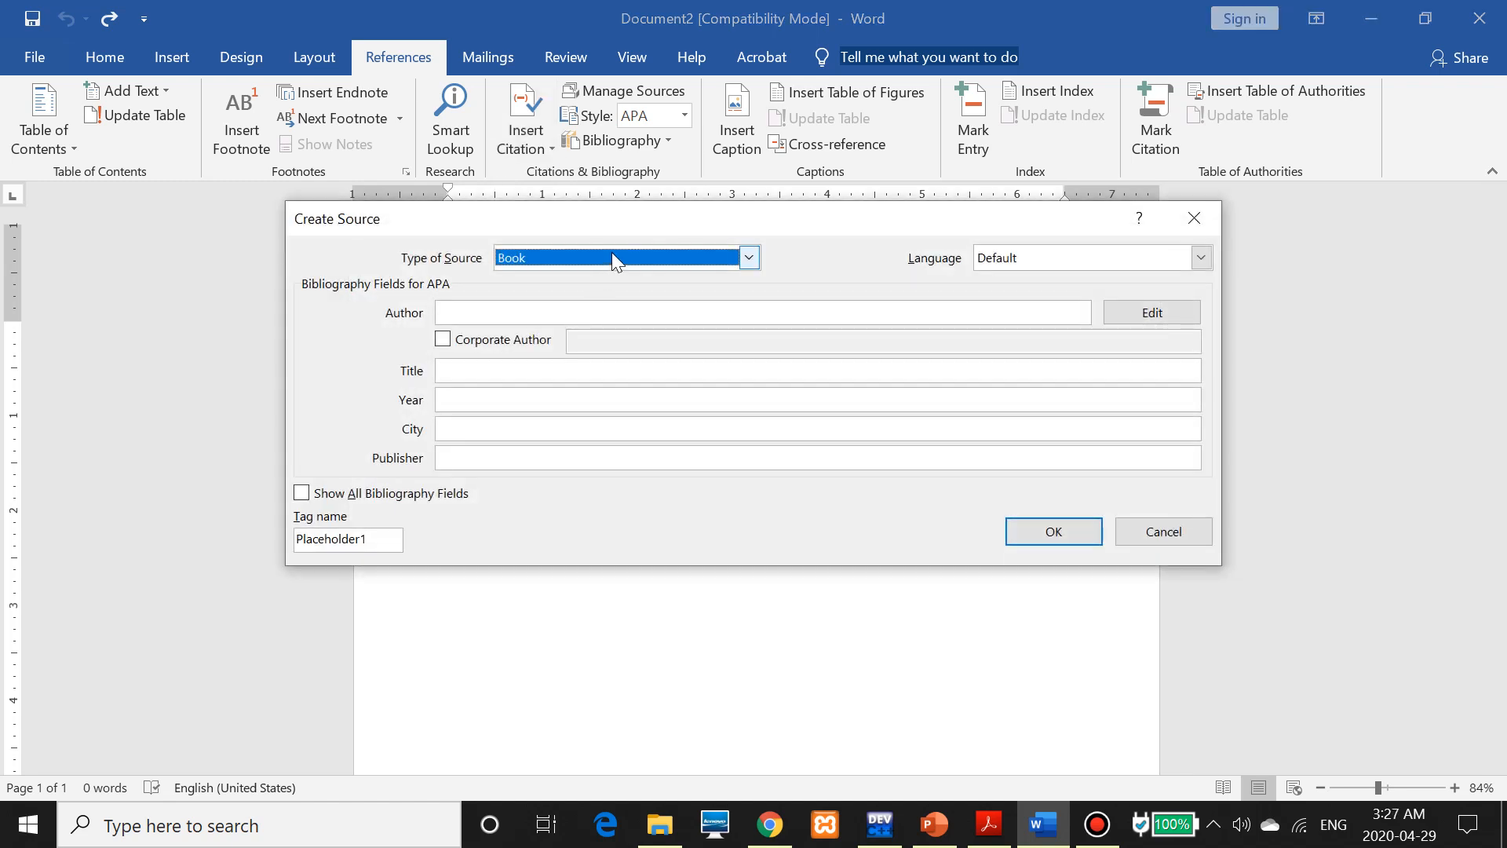
{"action": "left_click", "coordinate": [613, 255]}
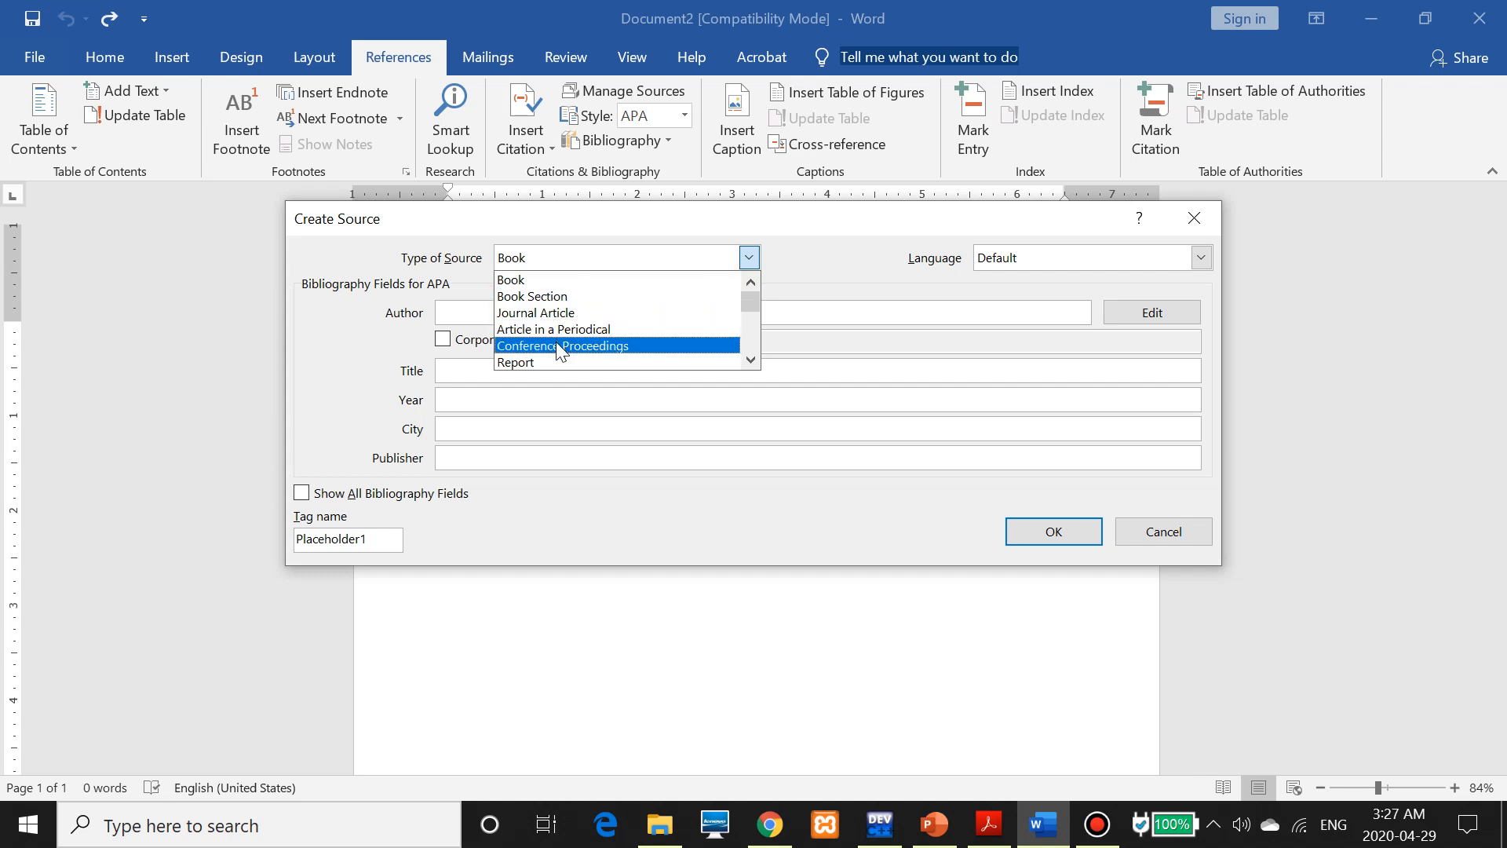
{"action": "left_click", "coordinate": [613, 279]}
{"action": "left_click", "coordinate": [491, 314]}
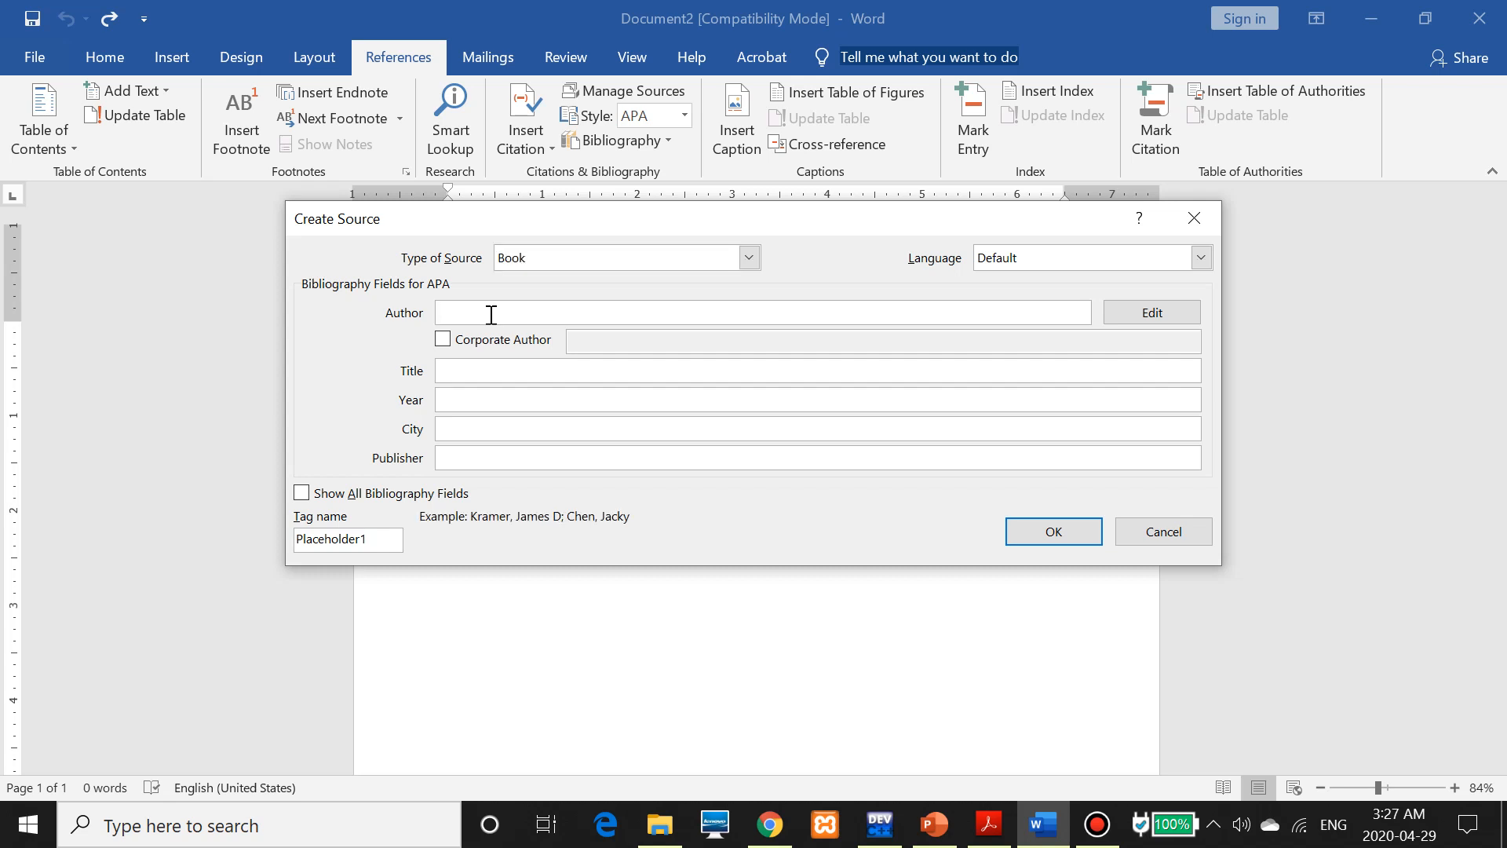
{"action": "type", "text": "SOMEONE"}
{"action": "key", "text": "Tab"}
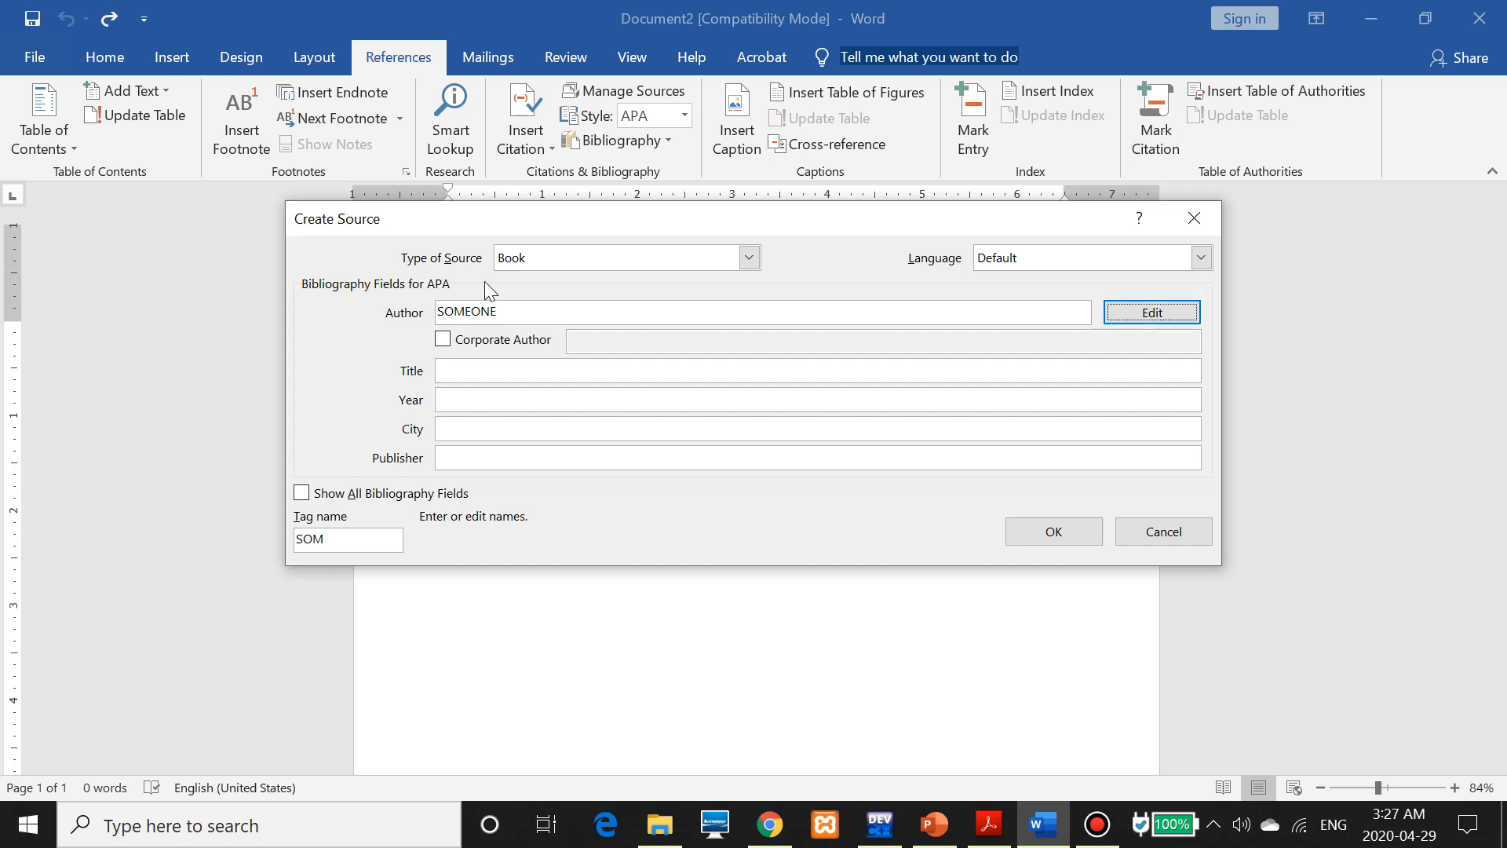
{"action": "left_click", "coordinate": [443, 339]}
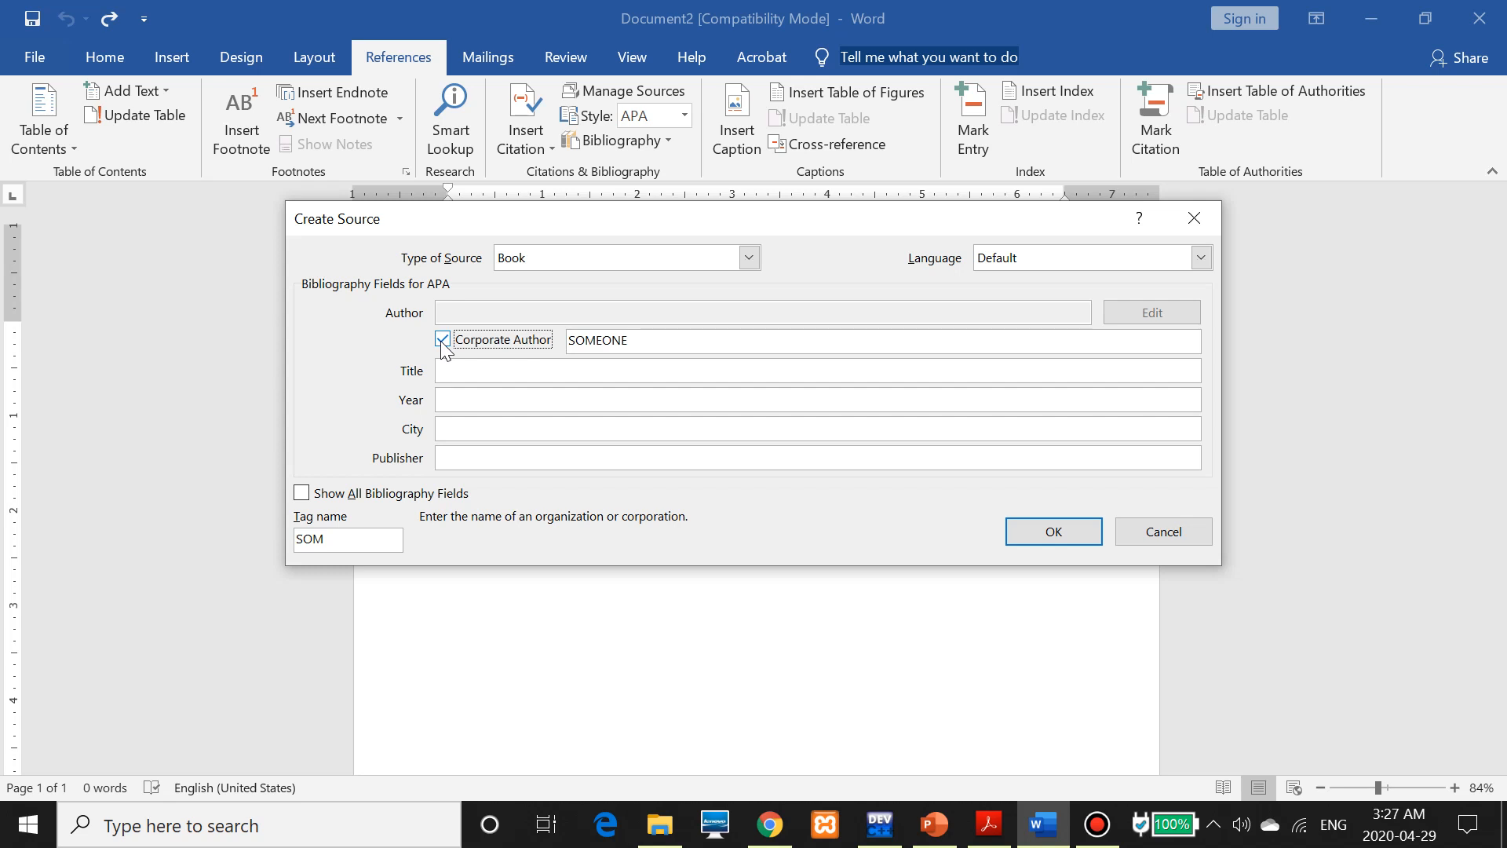
{"action": "left_click", "coordinate": [442, 340]}
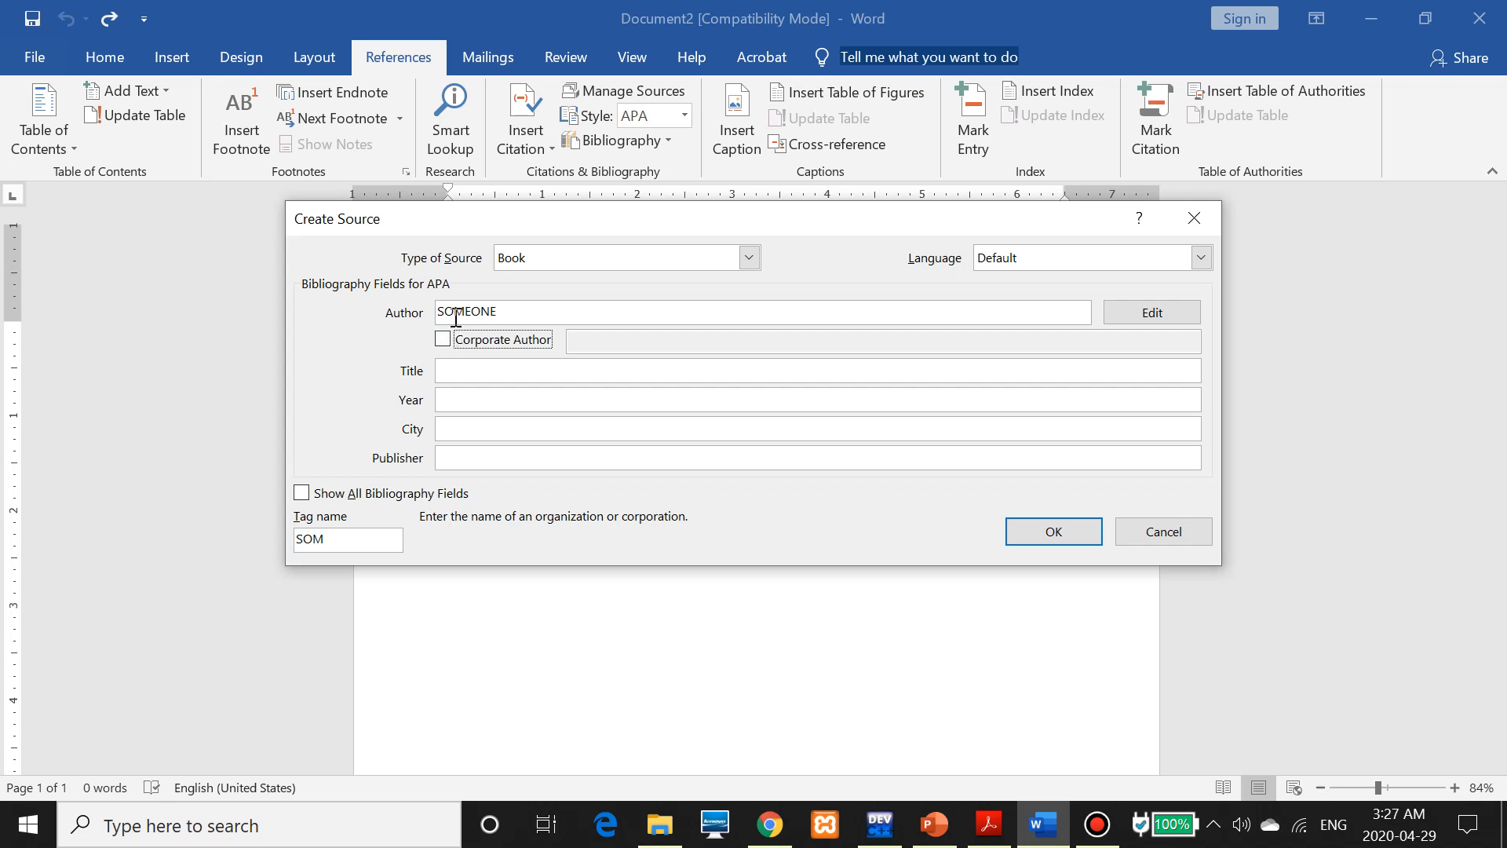
Fill in title Title 1, year 2020, city City Name and publisher organization 1, then insert the citation
{"action": "left_click", "coordinate": [472, 367]}
{"action": "type", "text": "Title 1"}
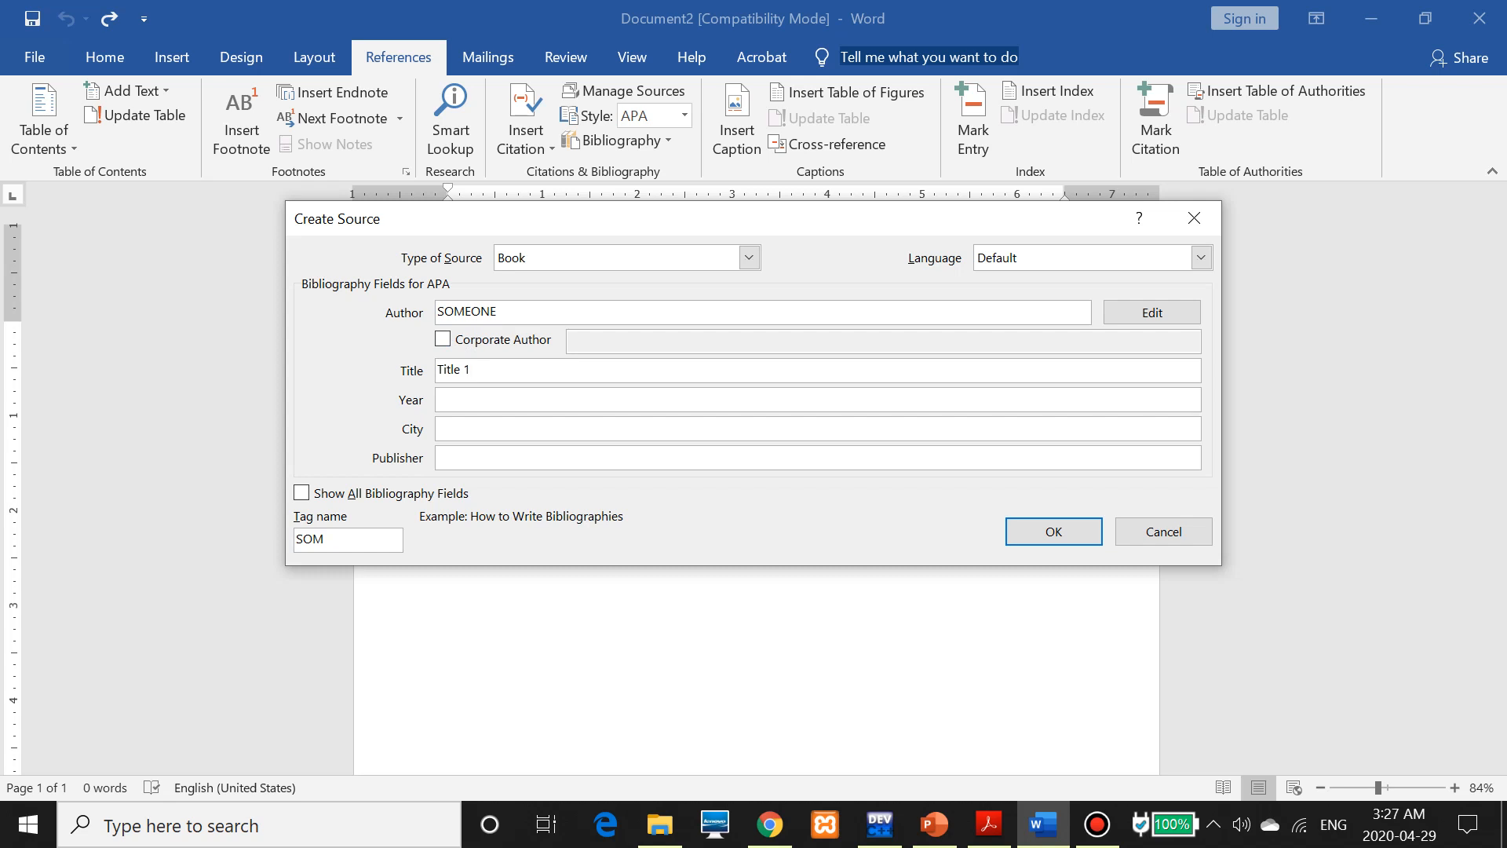
{"action": "key", "text": "Tab"}
{"action": "type", "text": "202"}
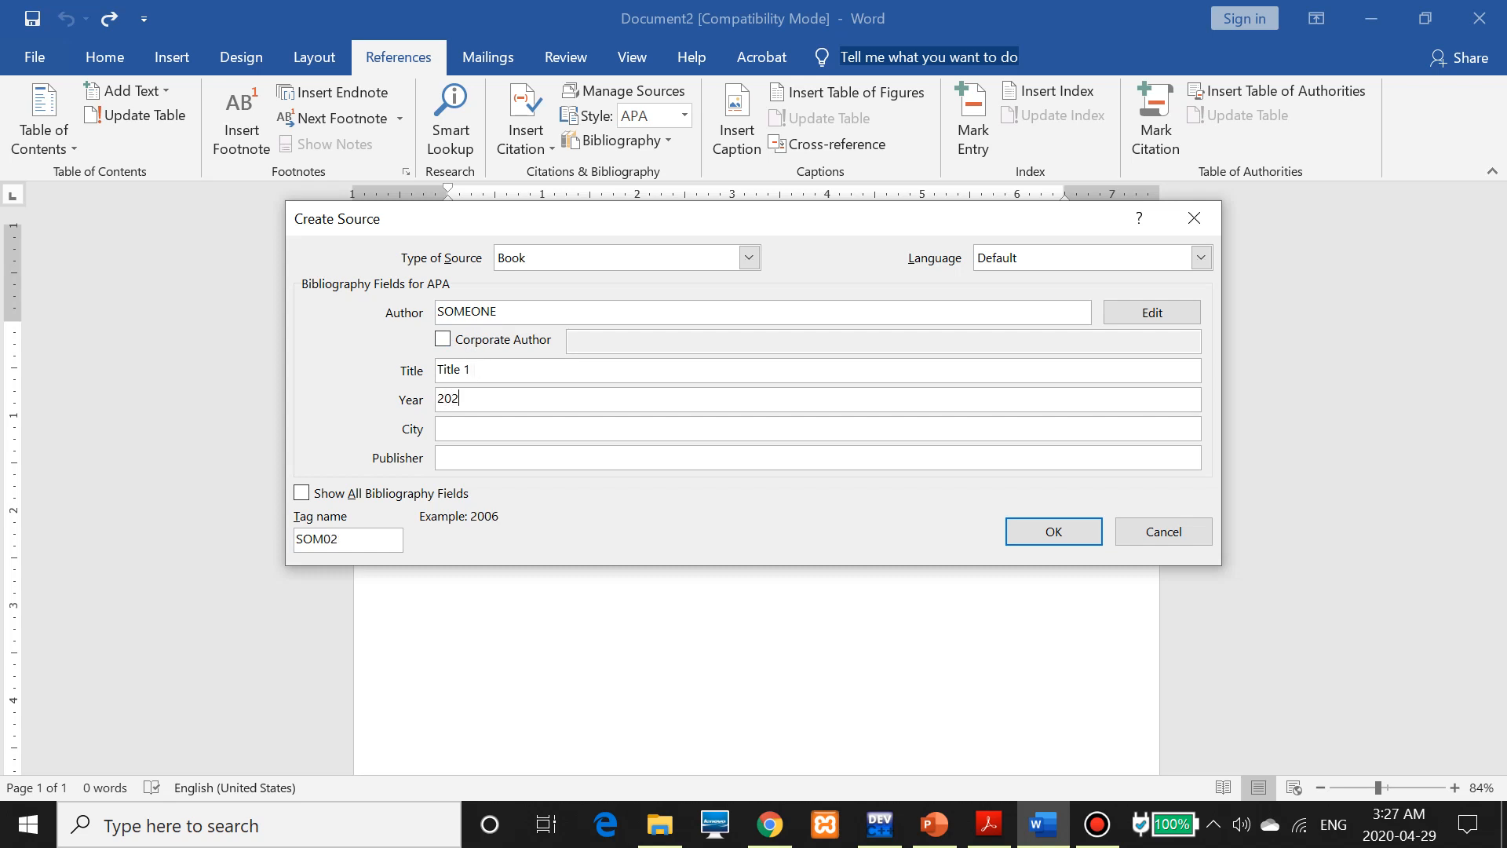
{"action": "type", "text": "0"}
{"action": "key", "text": "Tab"}
{"action": "type", "text": "City Name"}
{"action": "key", "text": "Tab"}
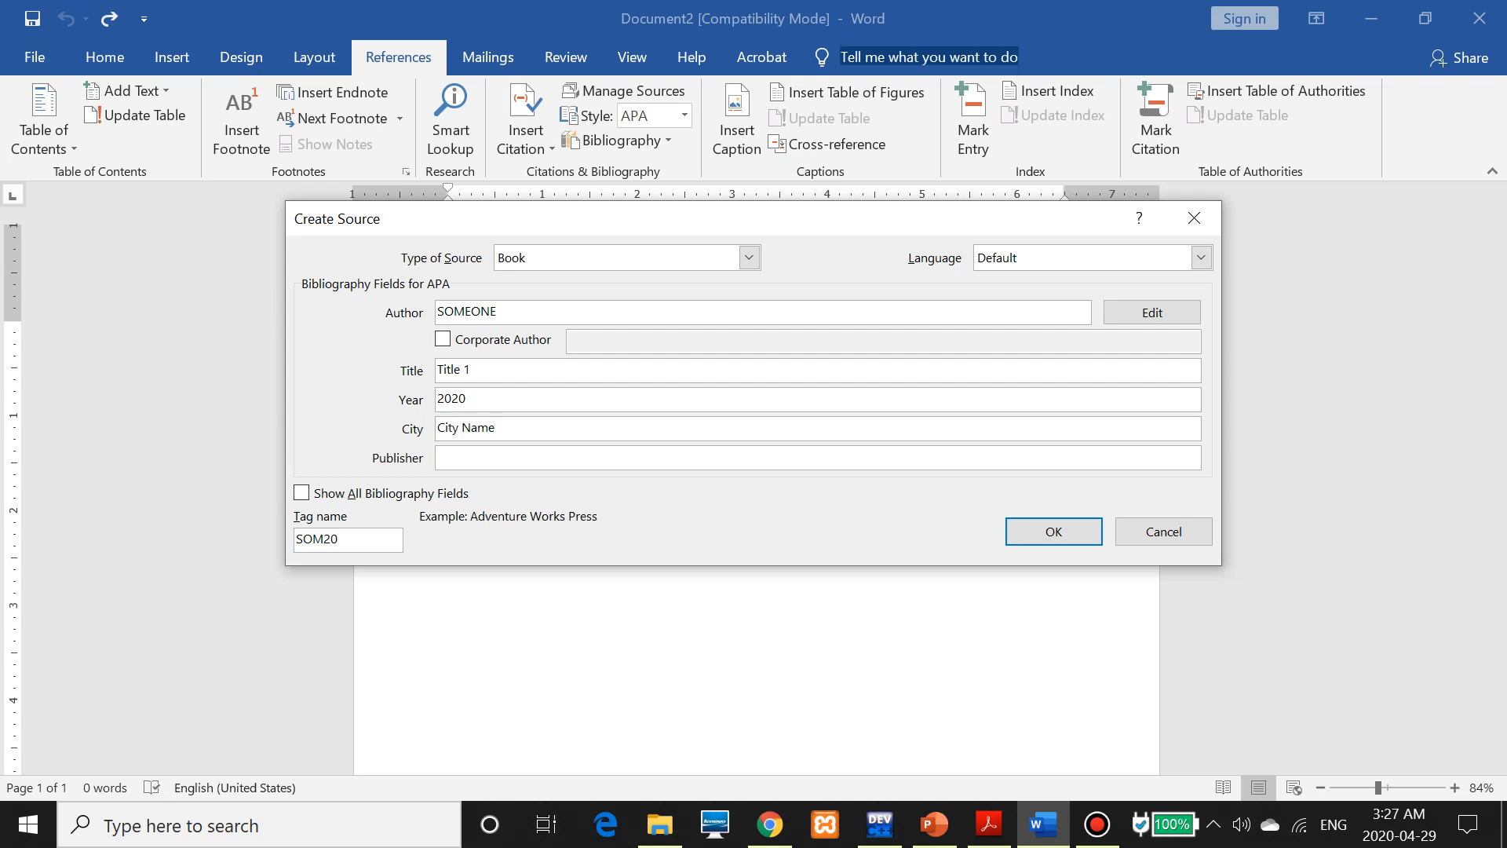
{"action": "type", "text": "ora"}
{"action": "key", "text": "BackSpace"}
{"action": "type", "text": "ganization 1"}
{"action": "left_click", "coordinate": [1052, 540]}
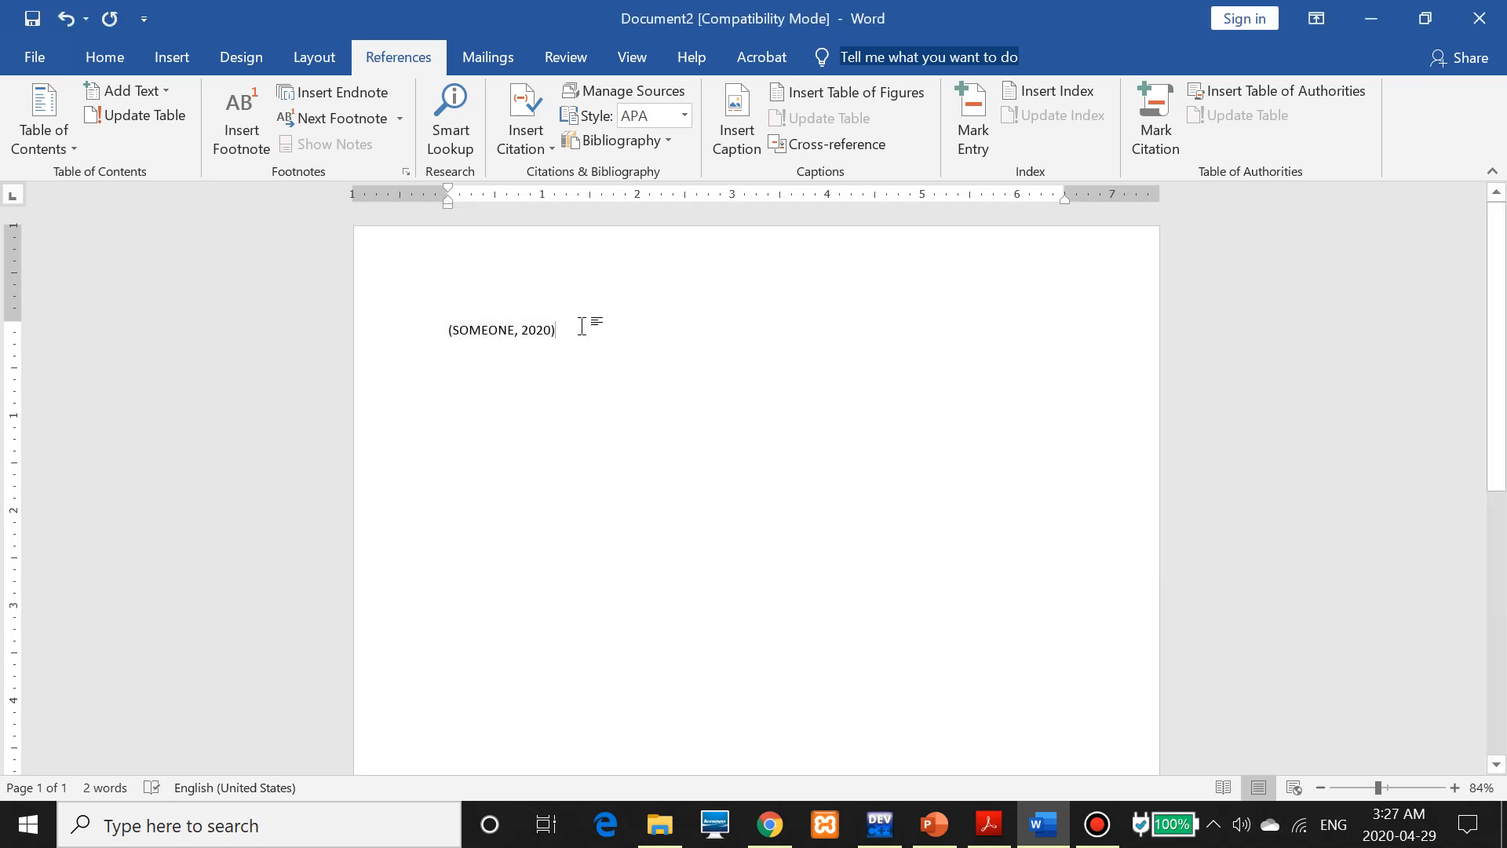
Add a second citation, (author, 2020), on a new line below the first
{"action": "key", "text": "Return"}
{"action": "key", "text": "Return"}
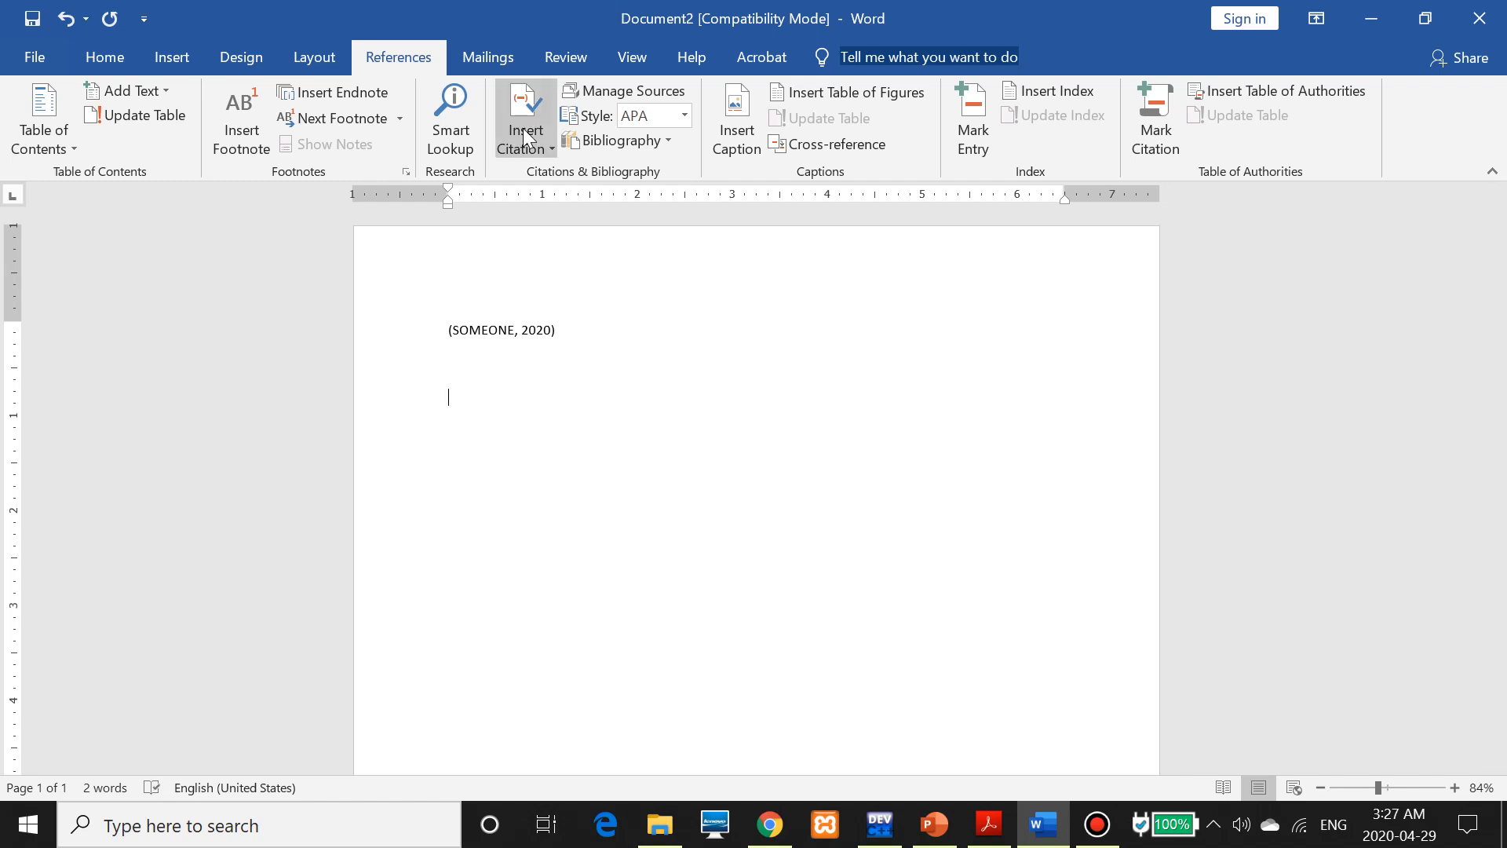
{"action": "left_click", "coordinate": [525, 139]}
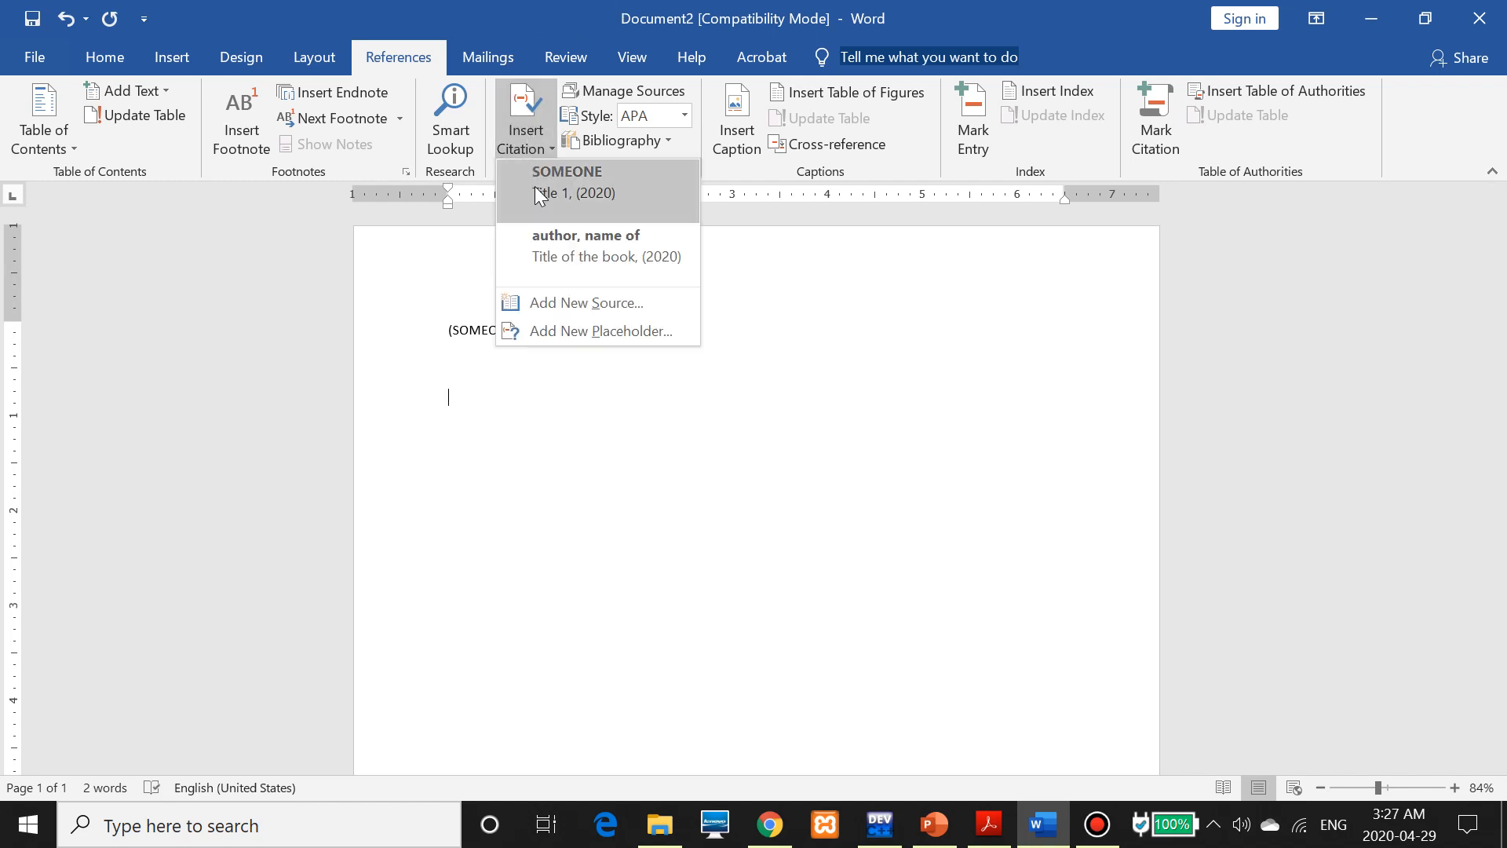
{"action": "left_click", "coordinate": [566, 250]}
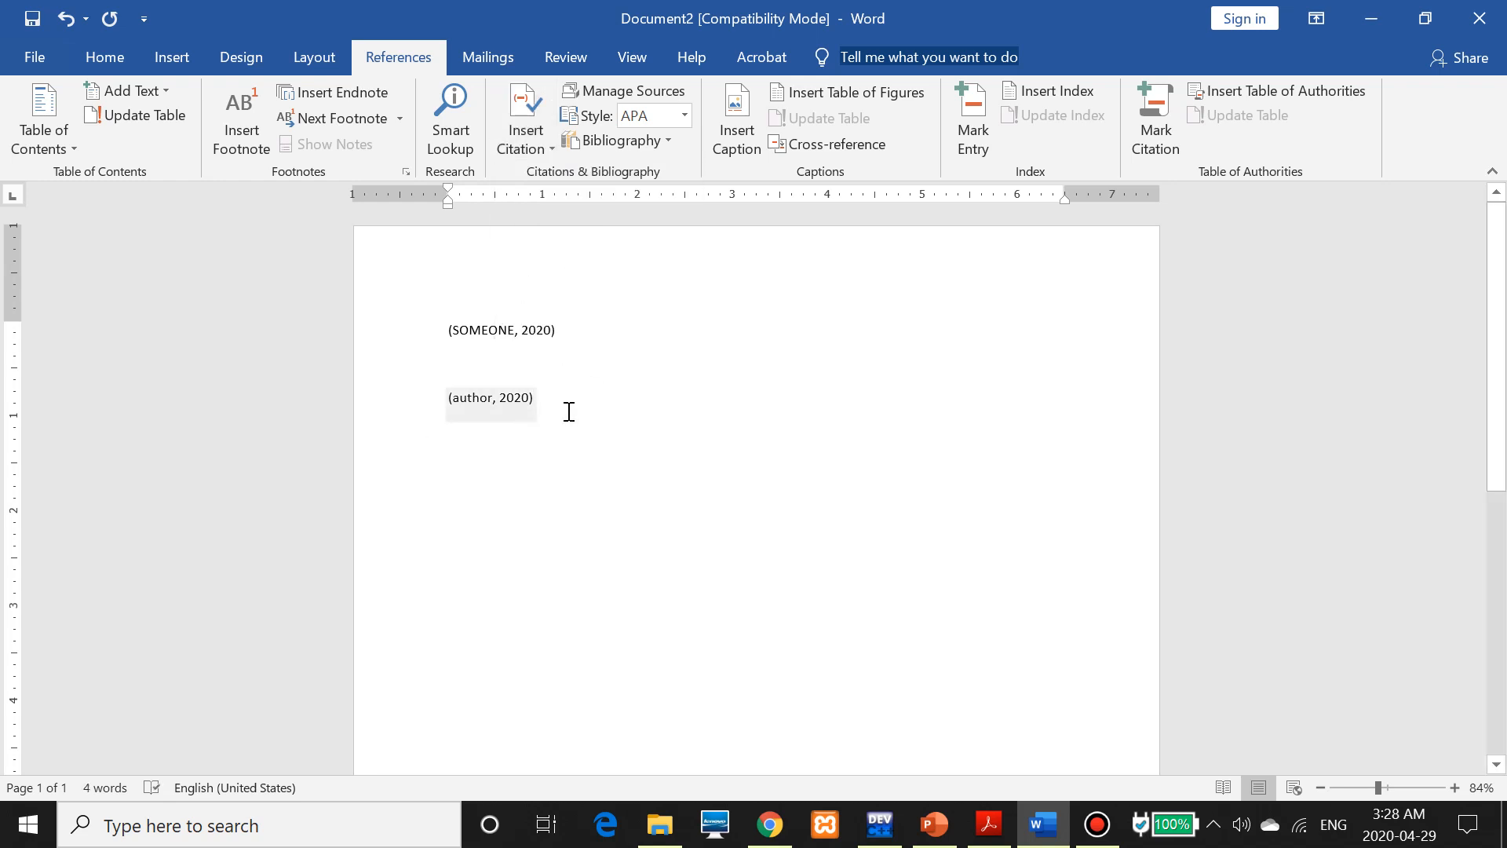
{"action": "left_click", "coordinate": [569, 411]}
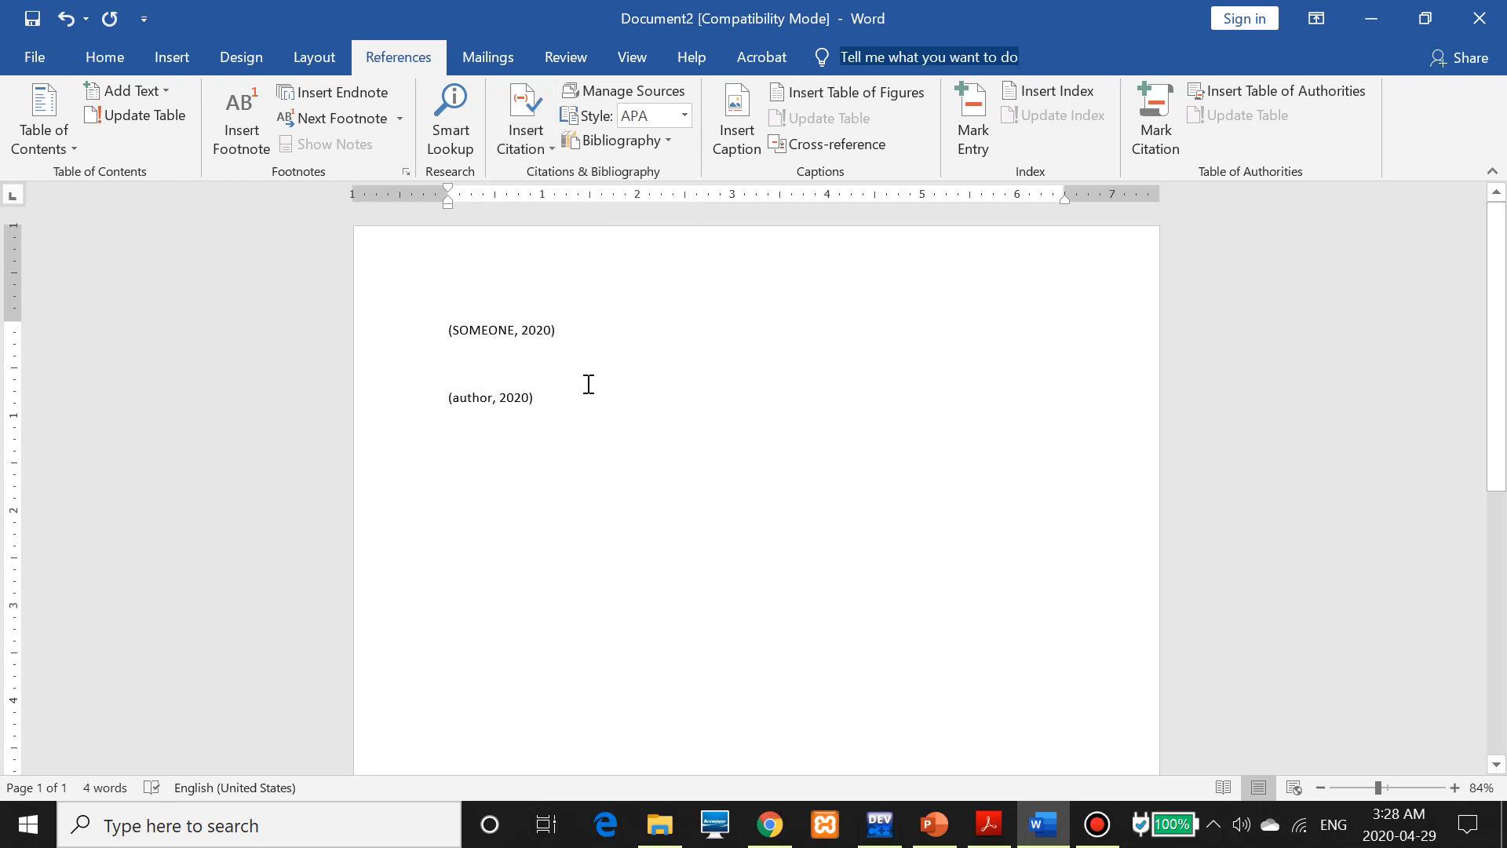
Insert a built-in Bibliography listing both sources below the citations
{"action": "key", "text": "Return"}
{"action": "key", "text": "Return"}
{"action": "key", "text": "Return"}
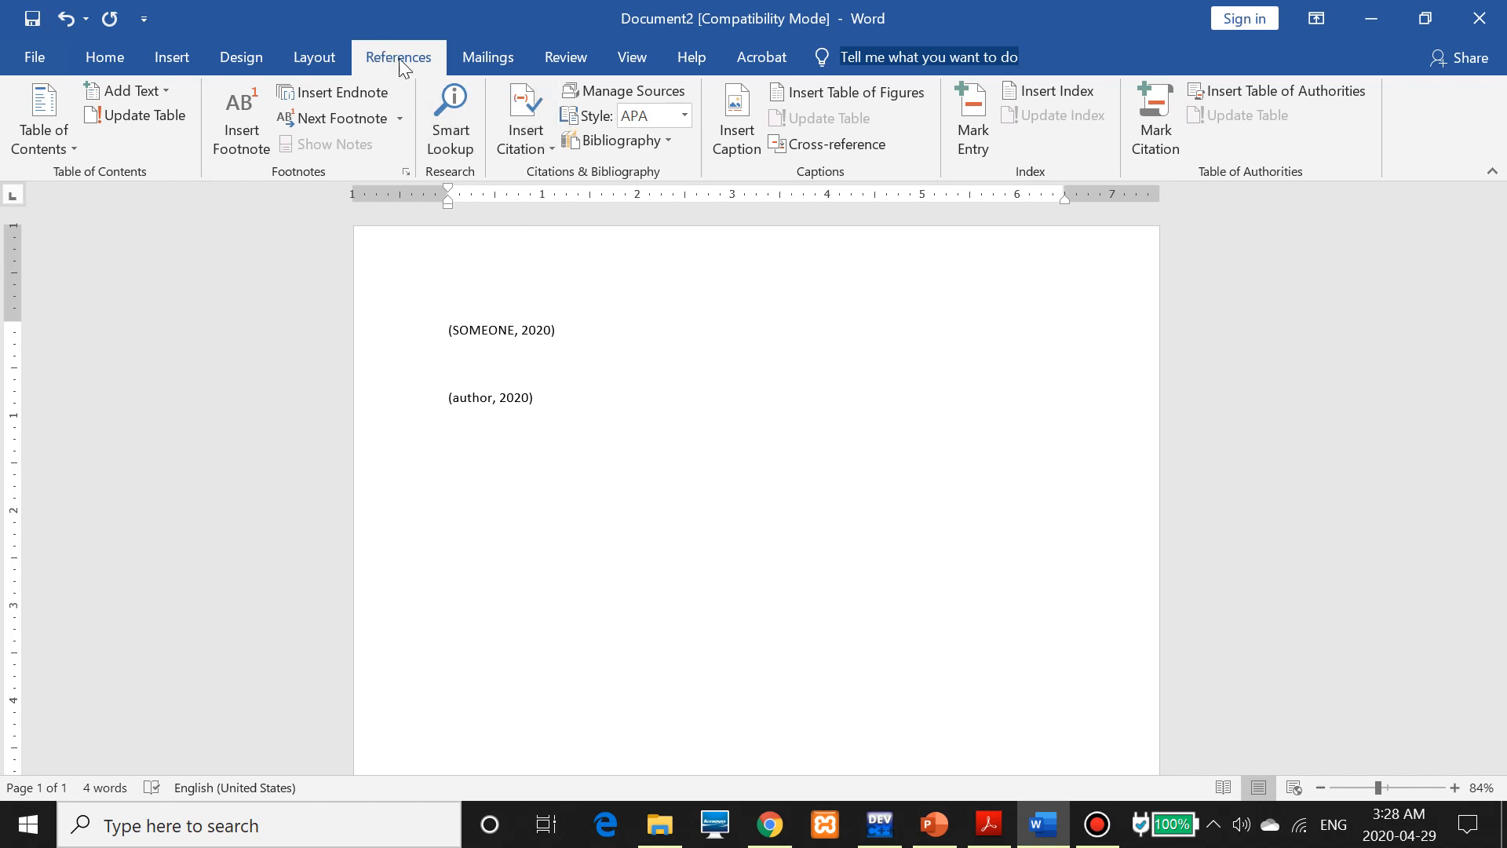
{"action": "left_click", "coordinate": [648, 144]}
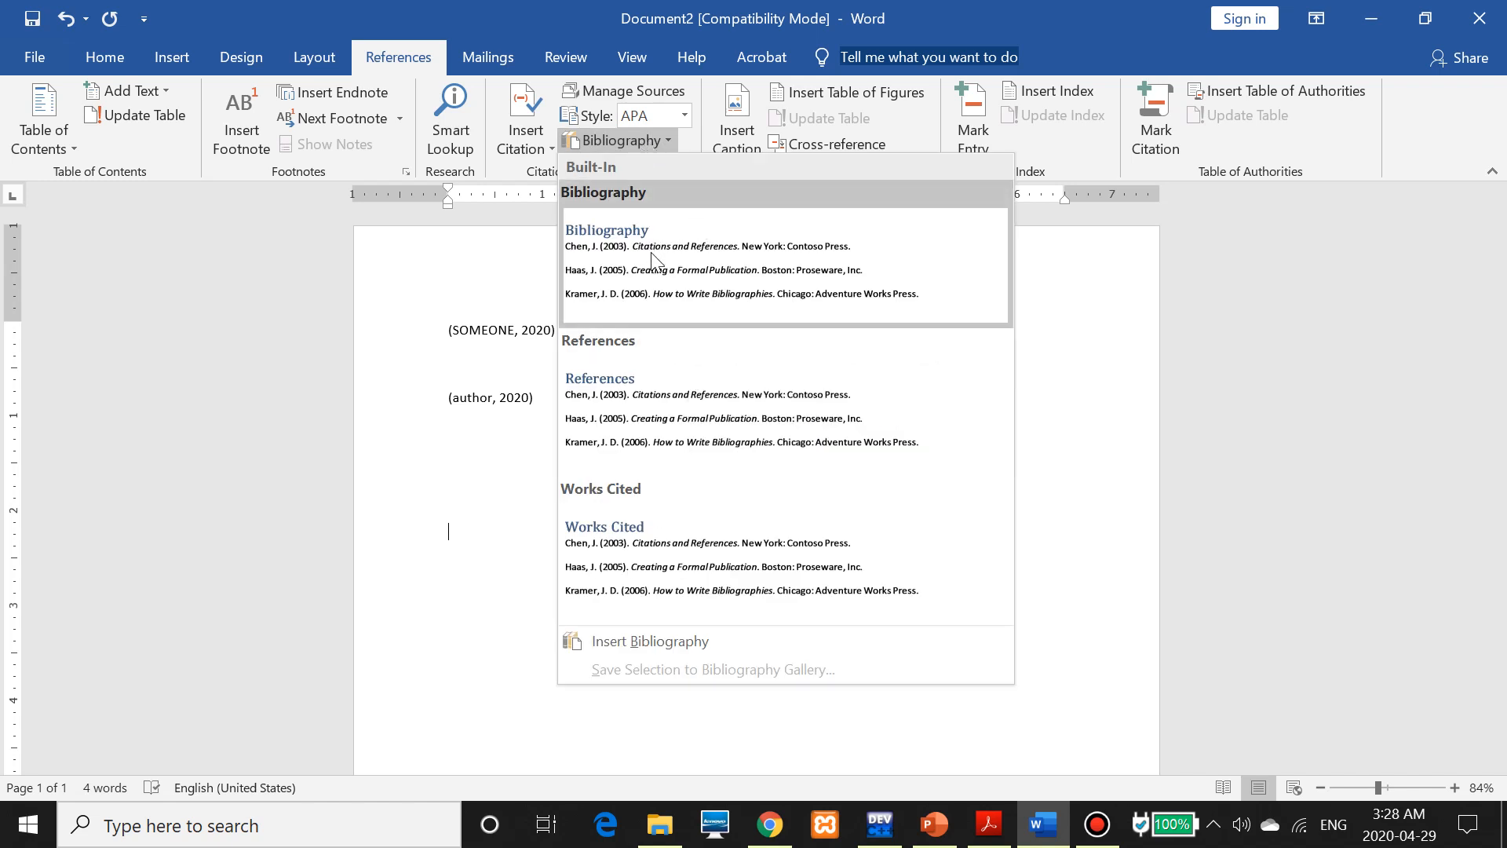
{"action": "left_click", "coordinate": [658, 280]}
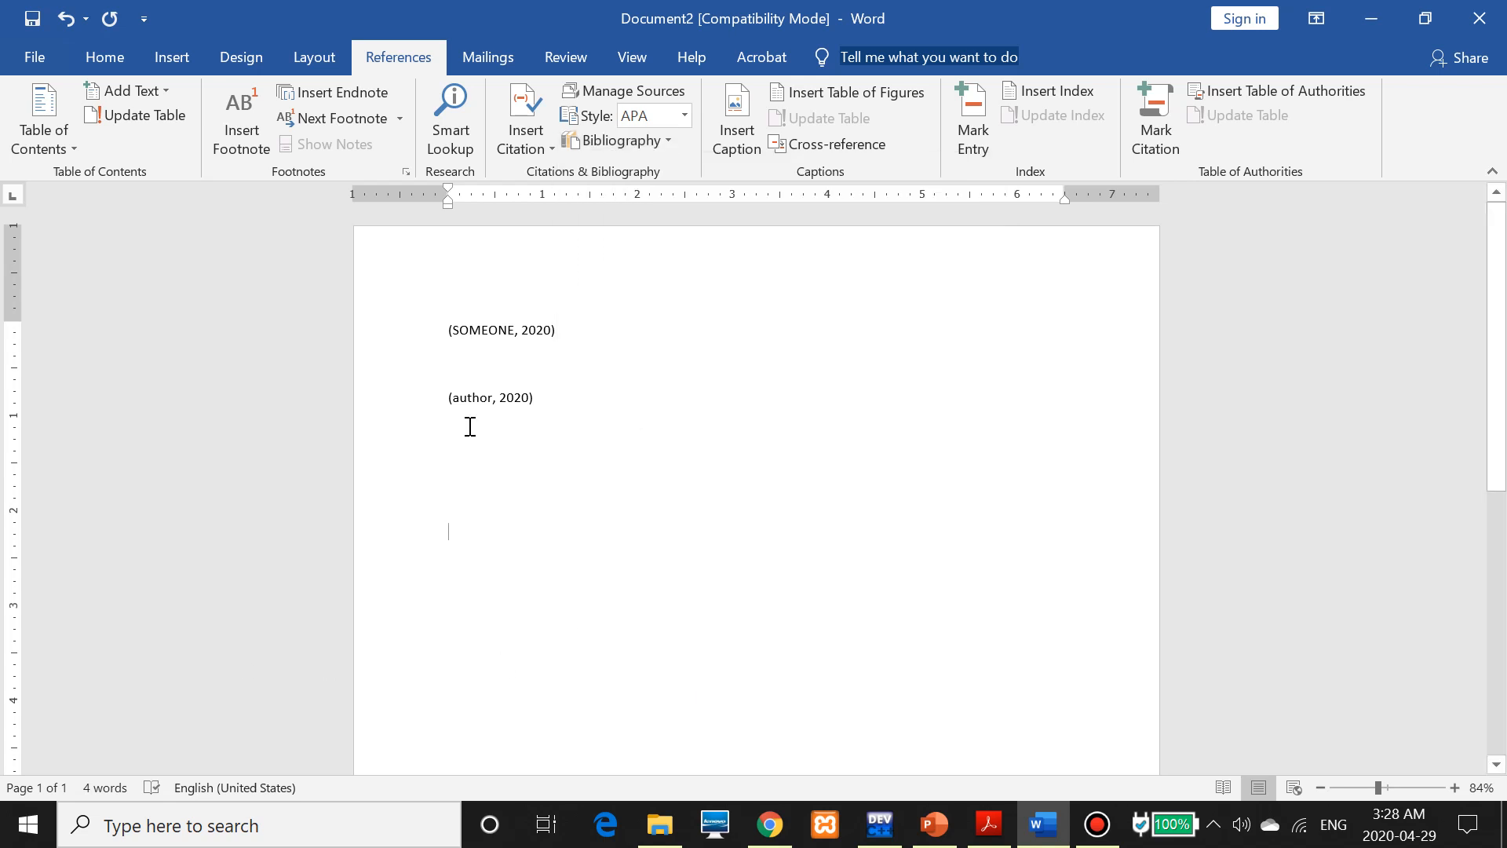